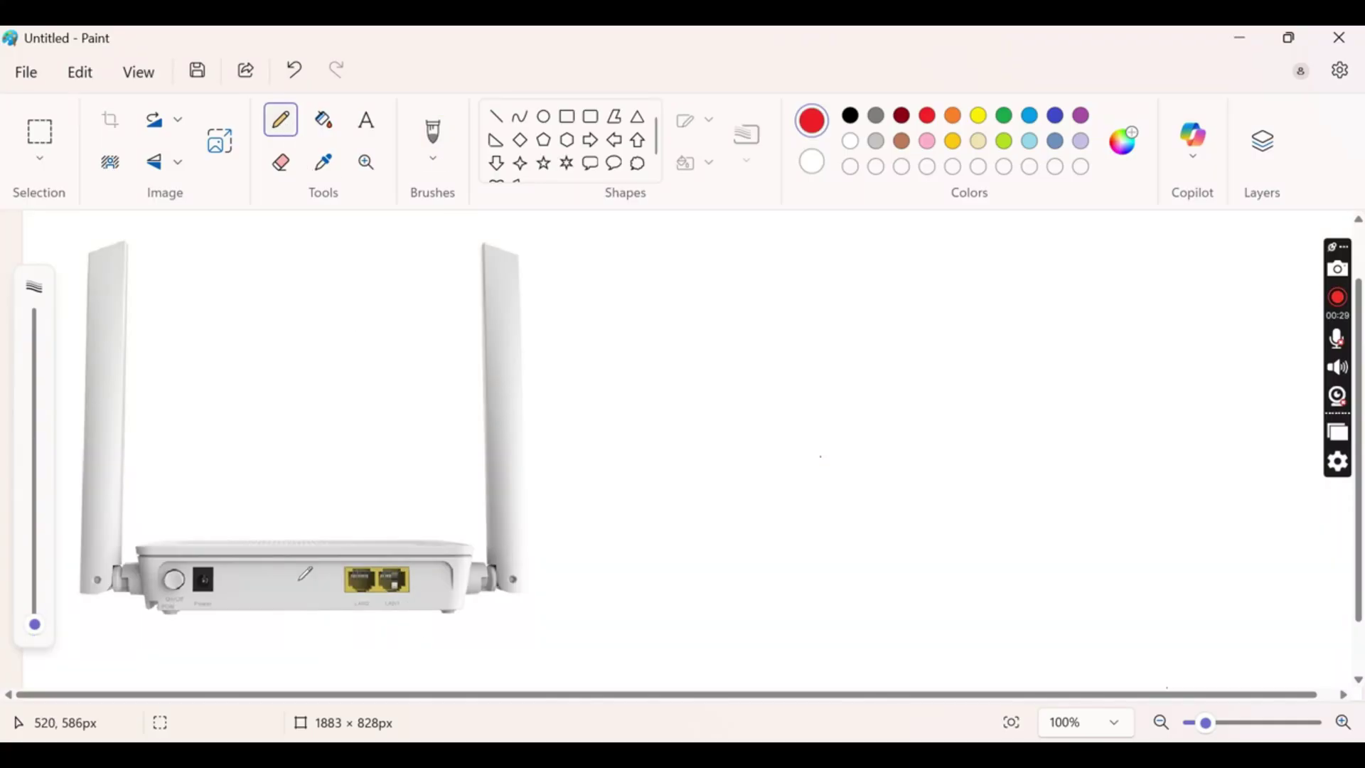
Set the red pencil's brush size to about 21px
mouse_move(34, 624)
left_mouse_down()
mouse_move(51, 555)
mouse_move(50, 594)
left_mouse_up()
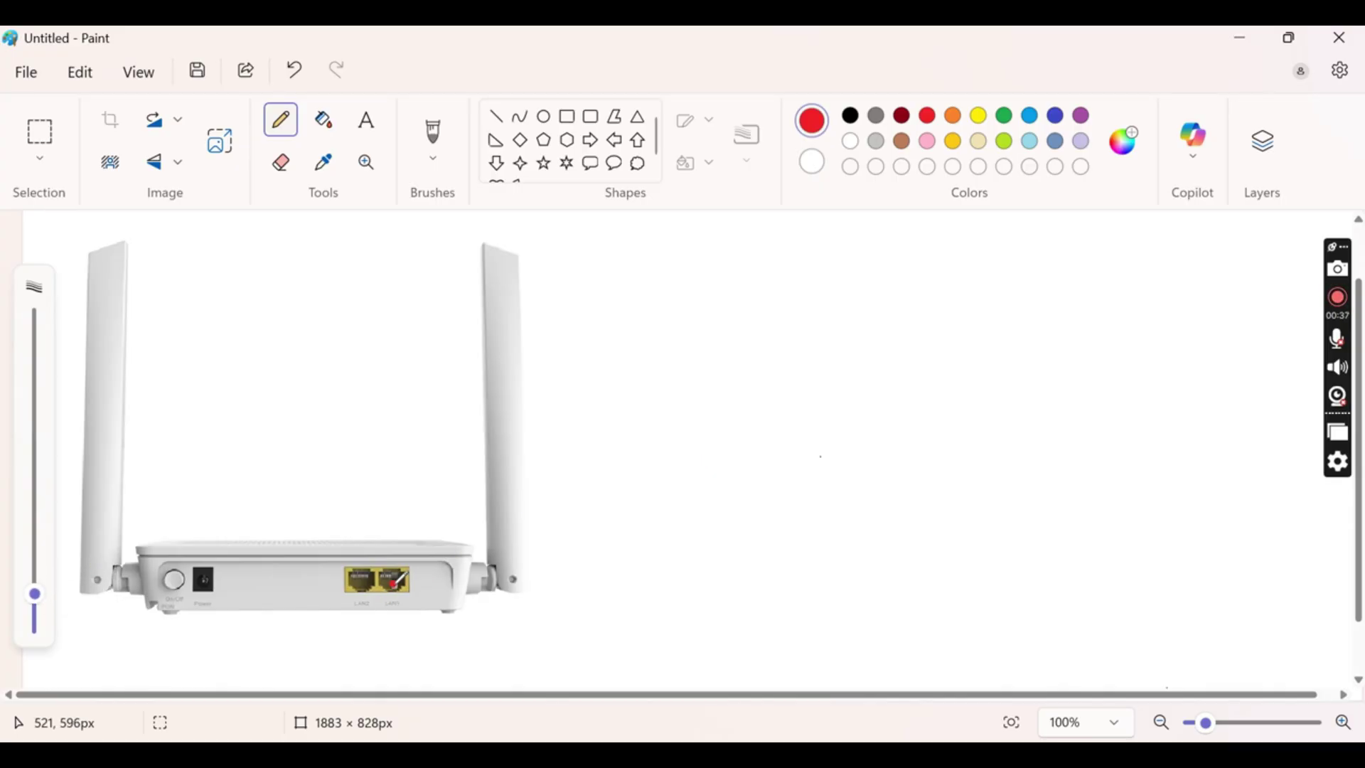
Draw two red cable lines running right from the router's LAN ports
mouse_move(395, 581)
left_mouse_down()
mouse_move(506, 653)
mouse_move(797, 547)
left_mouse_up()
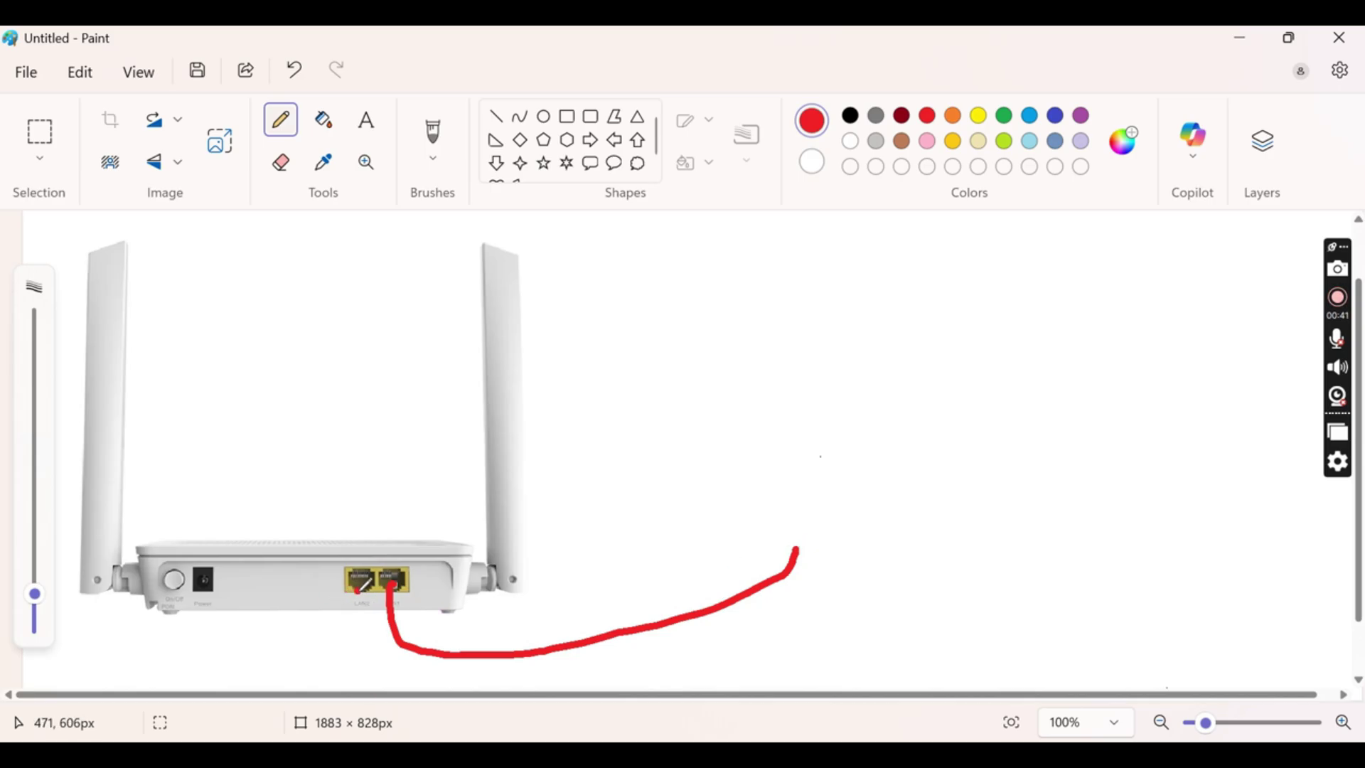
mouse_move(355, 590)
left_mouse_down()
mouse_move(423, 691)
mouse_move(893, 563)
mouse_move(919, 485)
left_mouse_up()
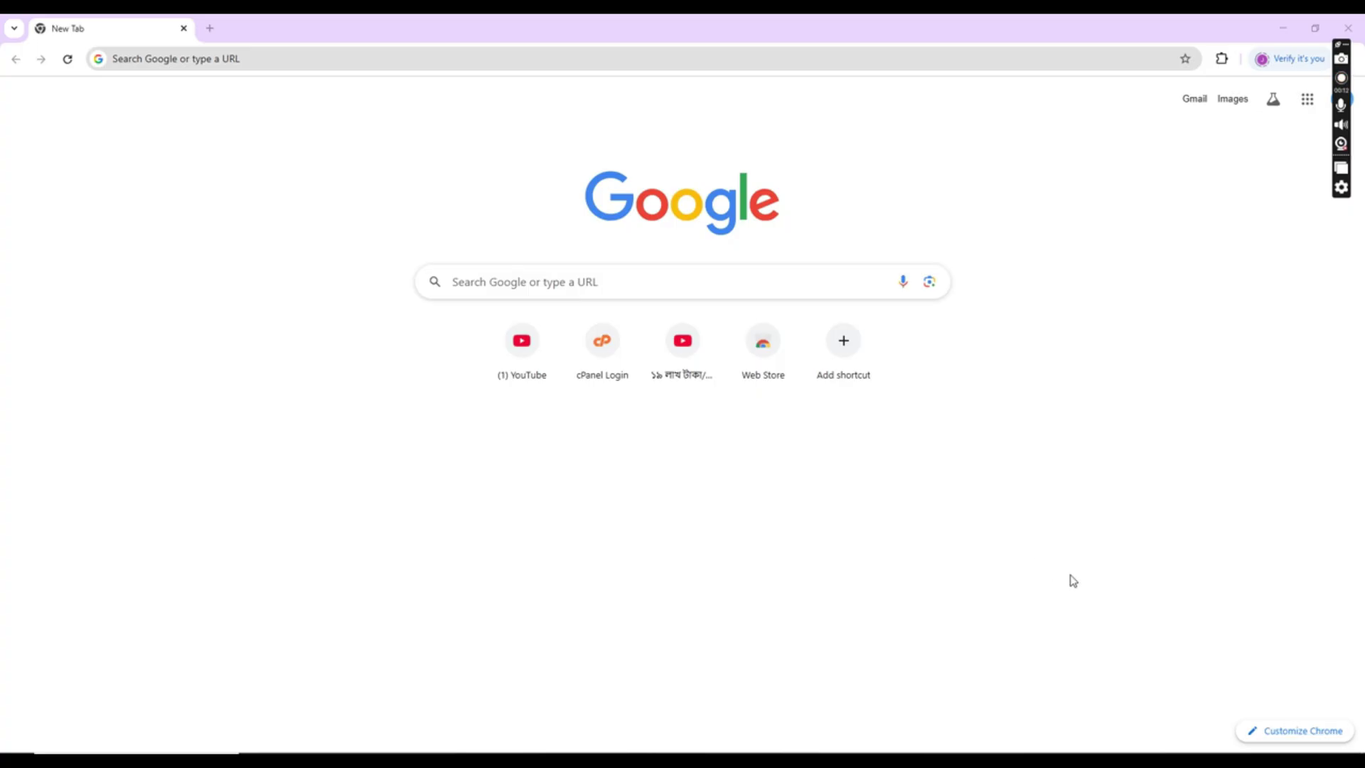
Open Network Connections through Network & Internet settings > Ethernet > Change adapter options
right_click(1252, 760)
left_click(1246, 751)
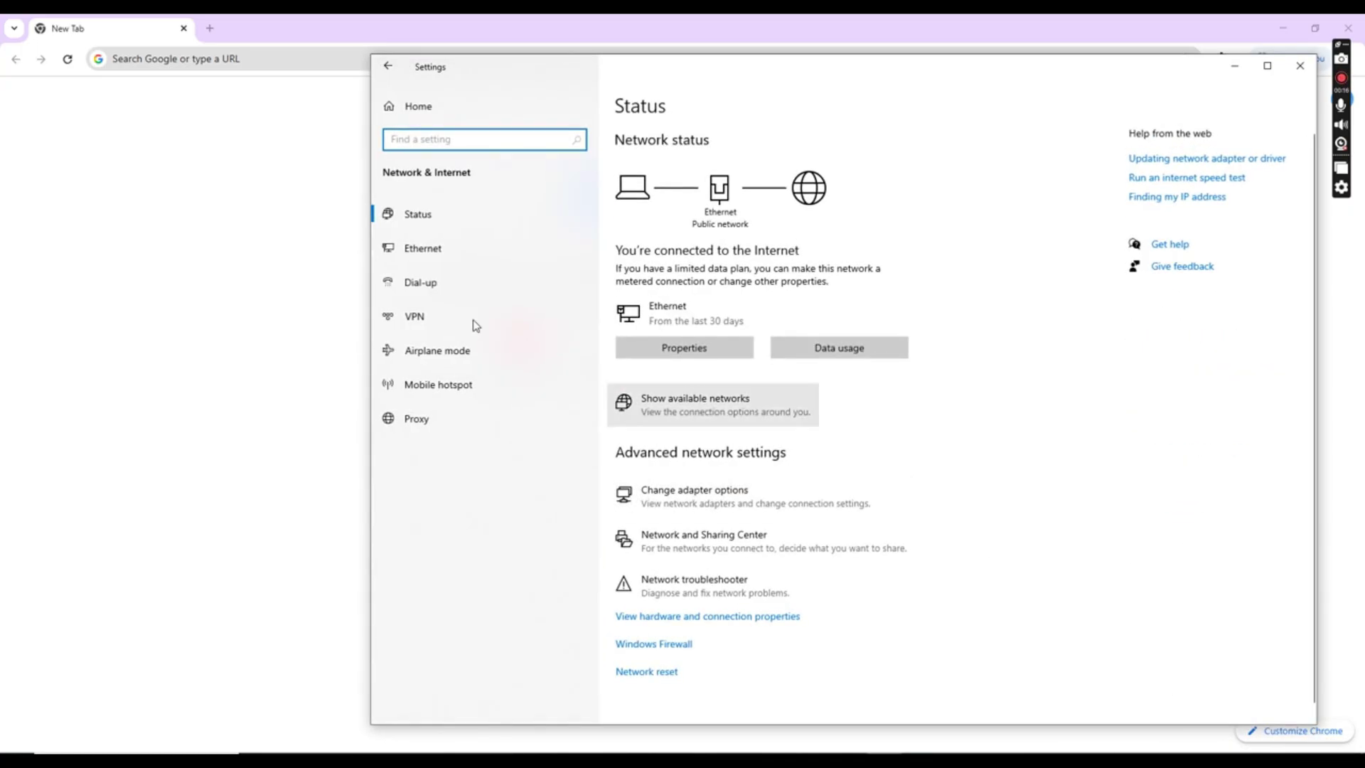
left_click(432, 256)
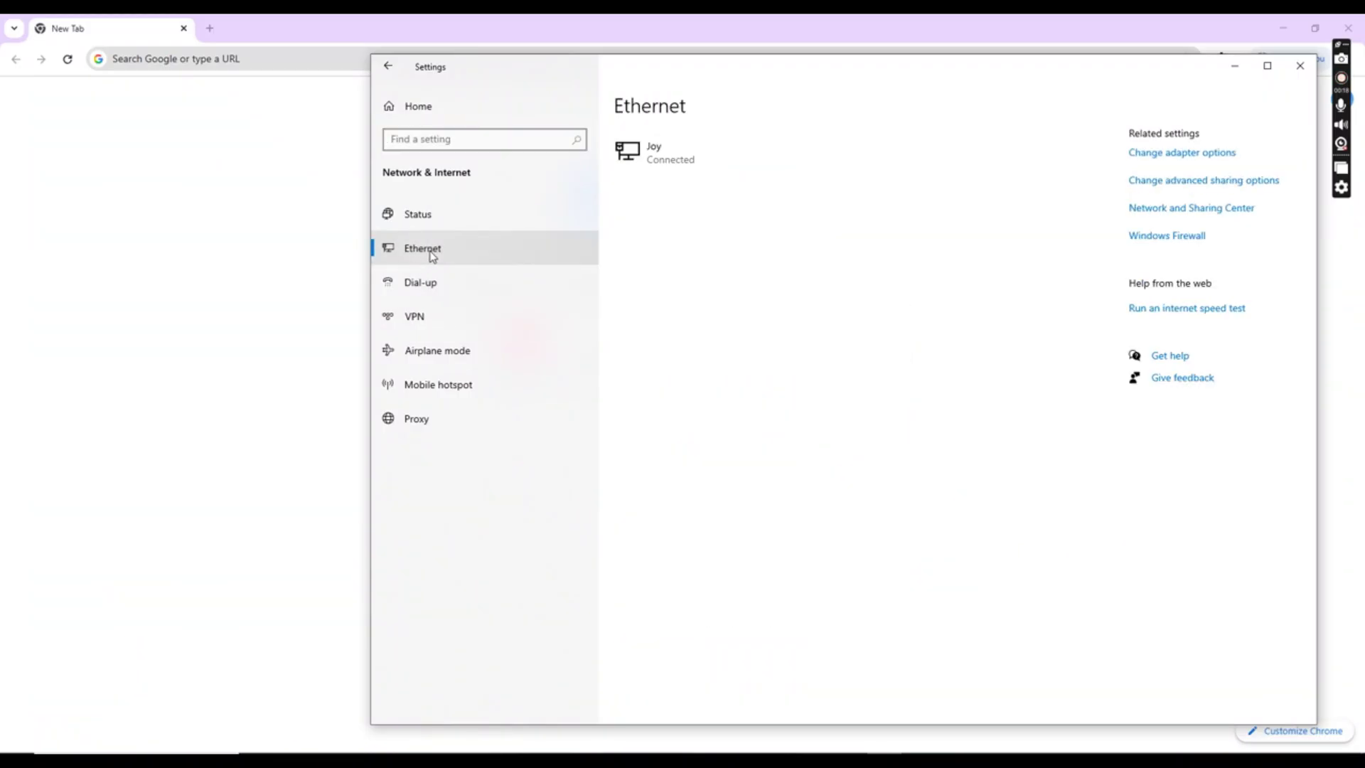
left_click(1171, 157)
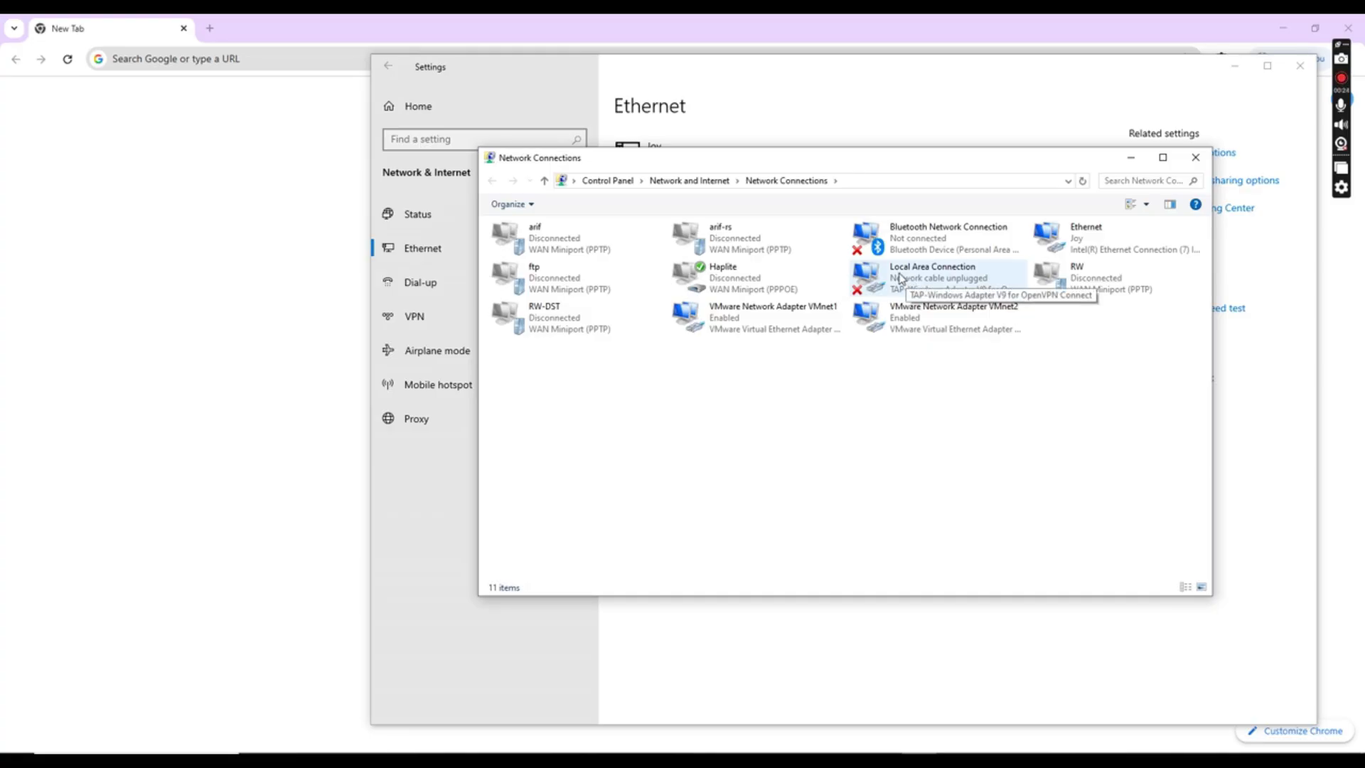
Open Local Area Connection properties and select the IPv4 protocol entry
left_click(940, 279)
right_click(940, 278)
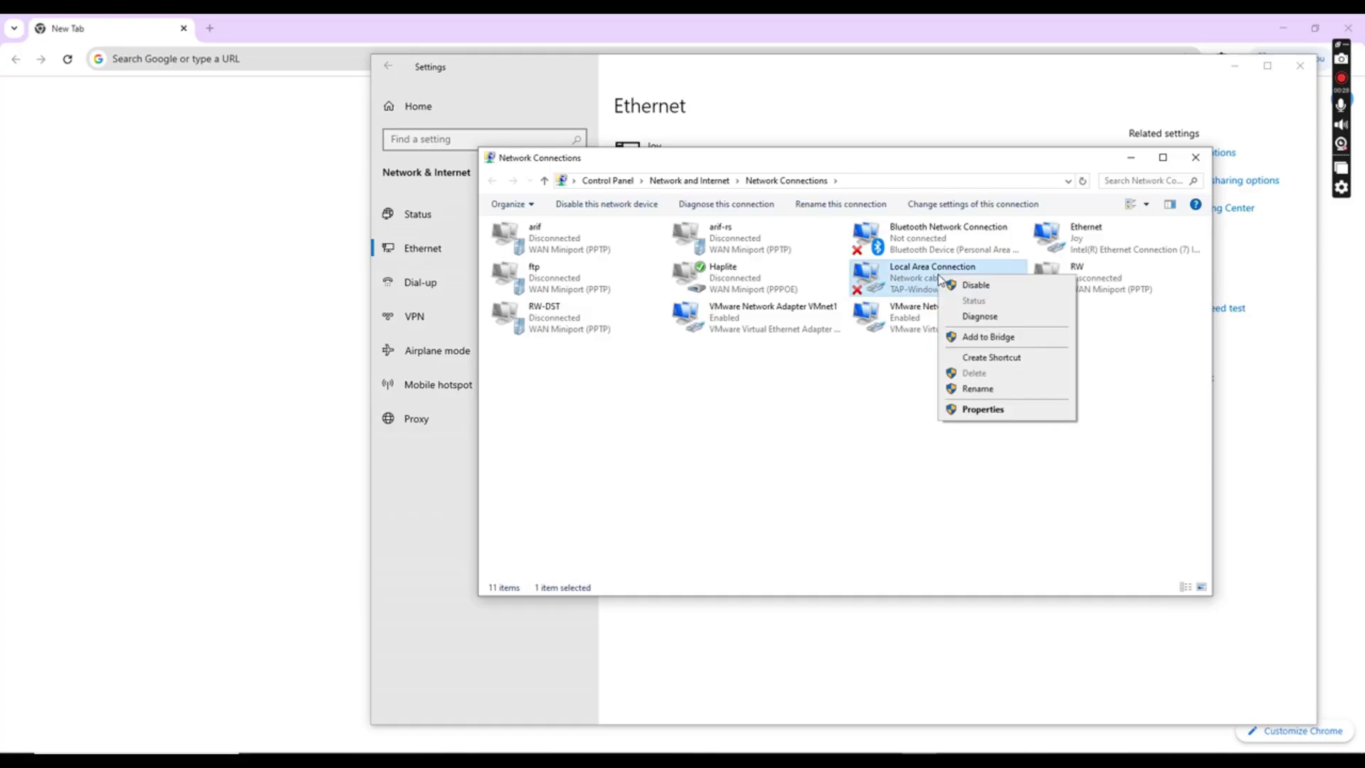
left_click(974, 409)
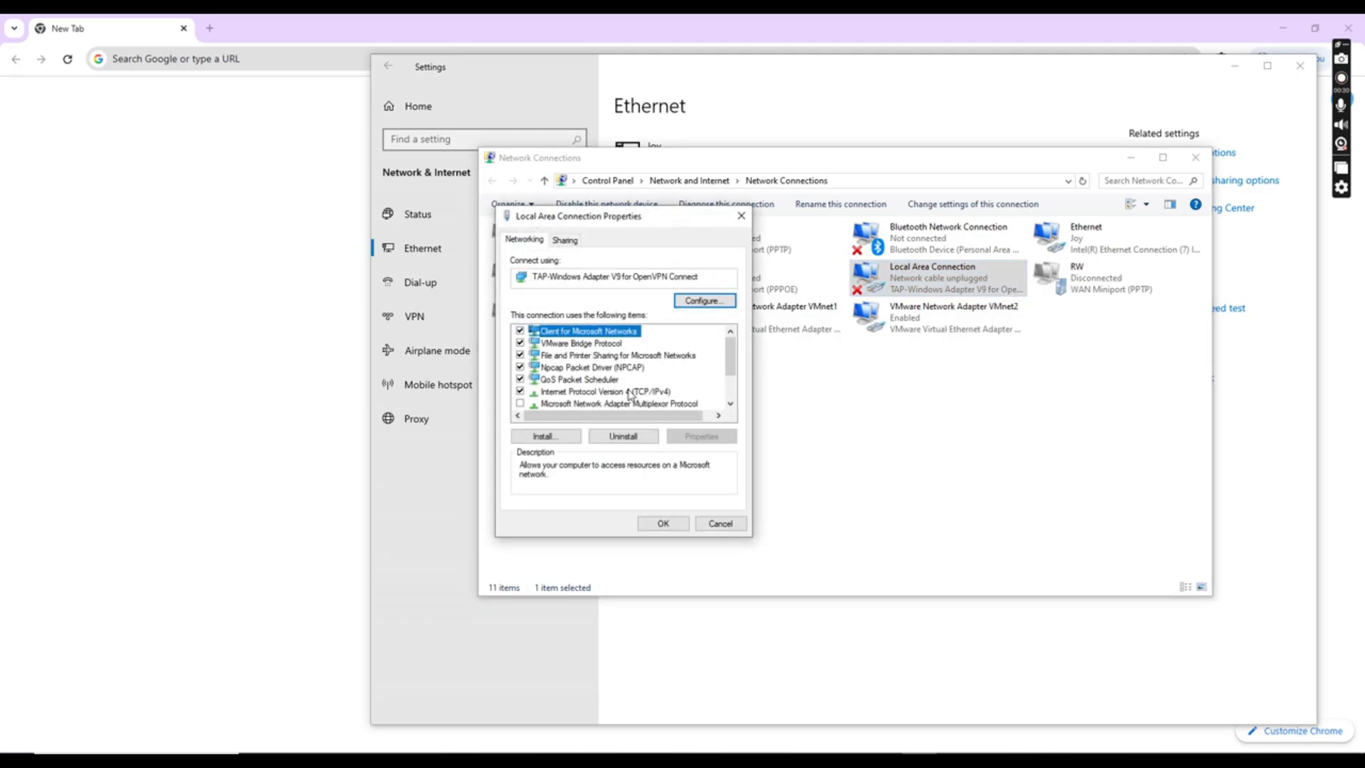
left_click(629, 391)
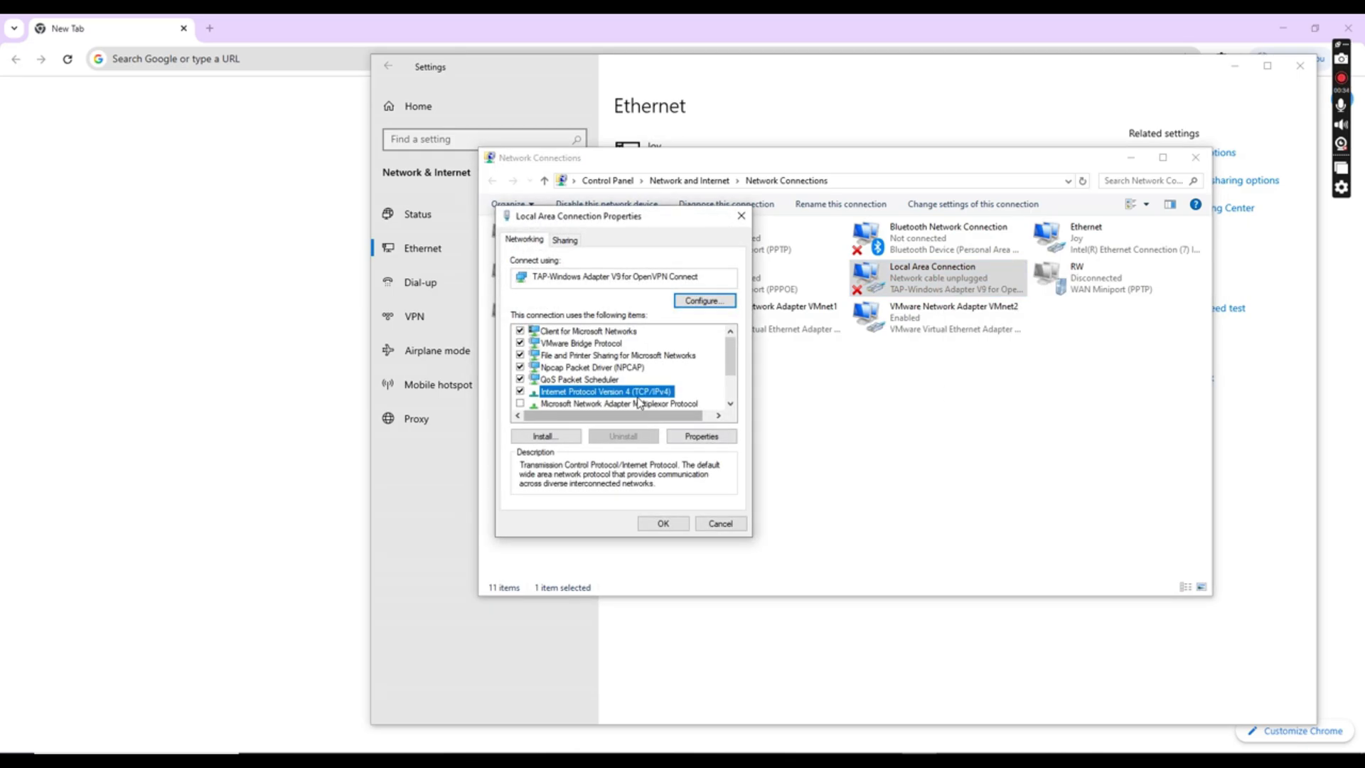
Assign static IPv4 192.168.18.10 with mask 255.255.255.0, then close the adapter dialogs
left_click(692, 438)
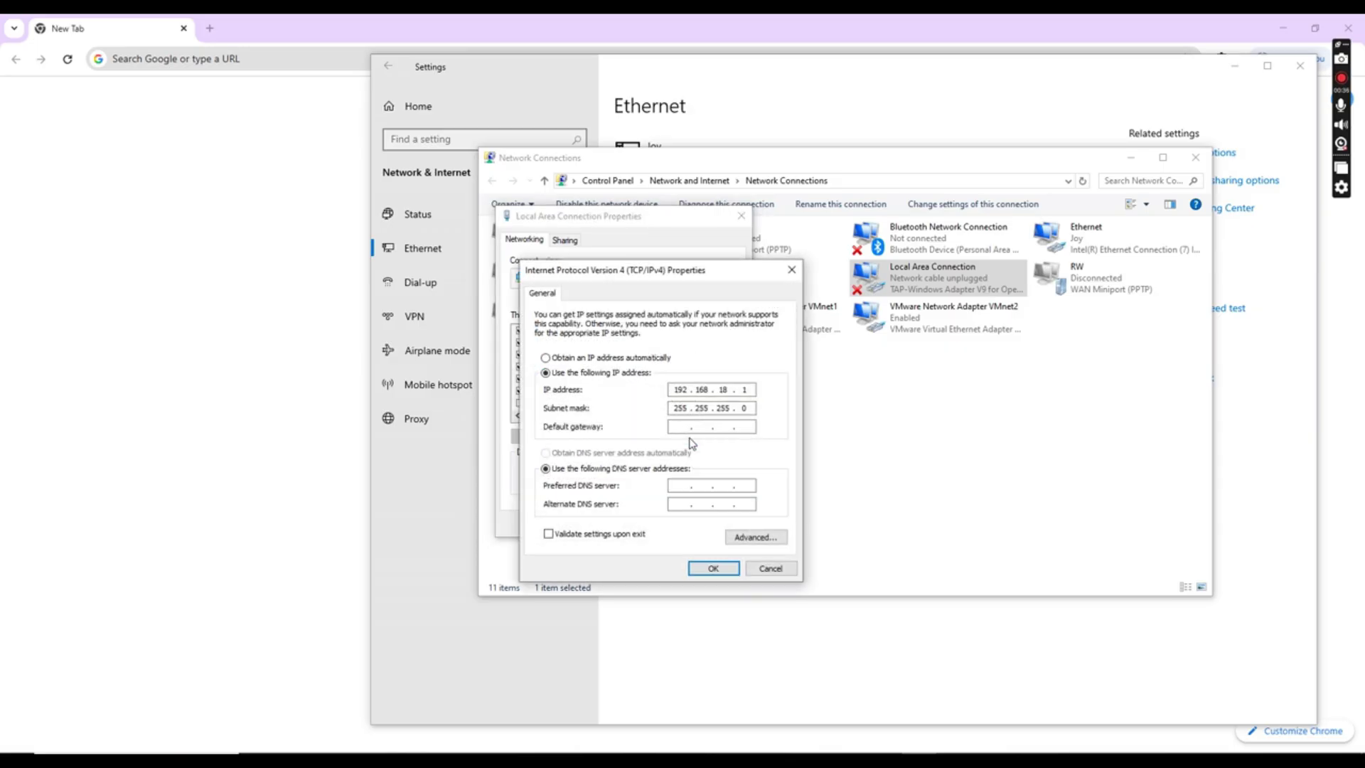
left_click(582, 359)
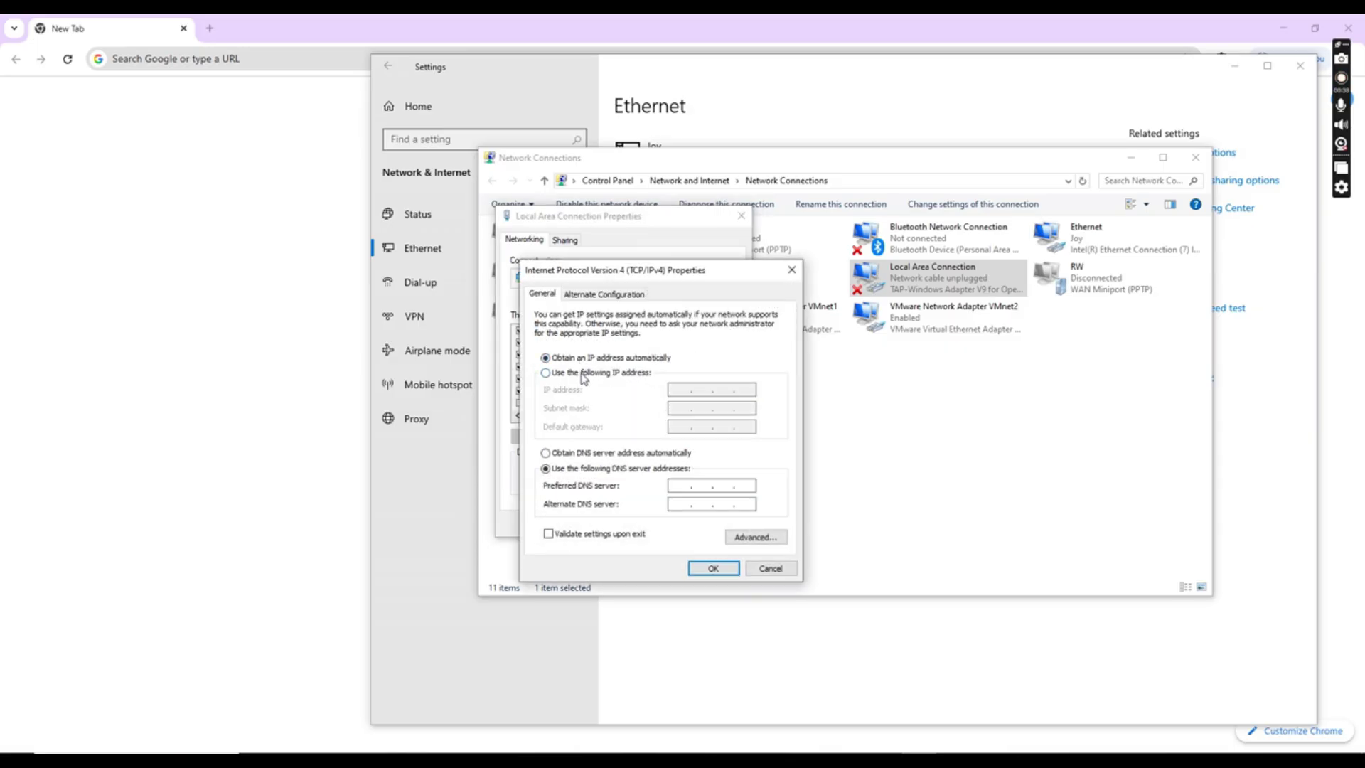
left_click(583, 374)
left_click(591, 360)
left_click(575, 376)
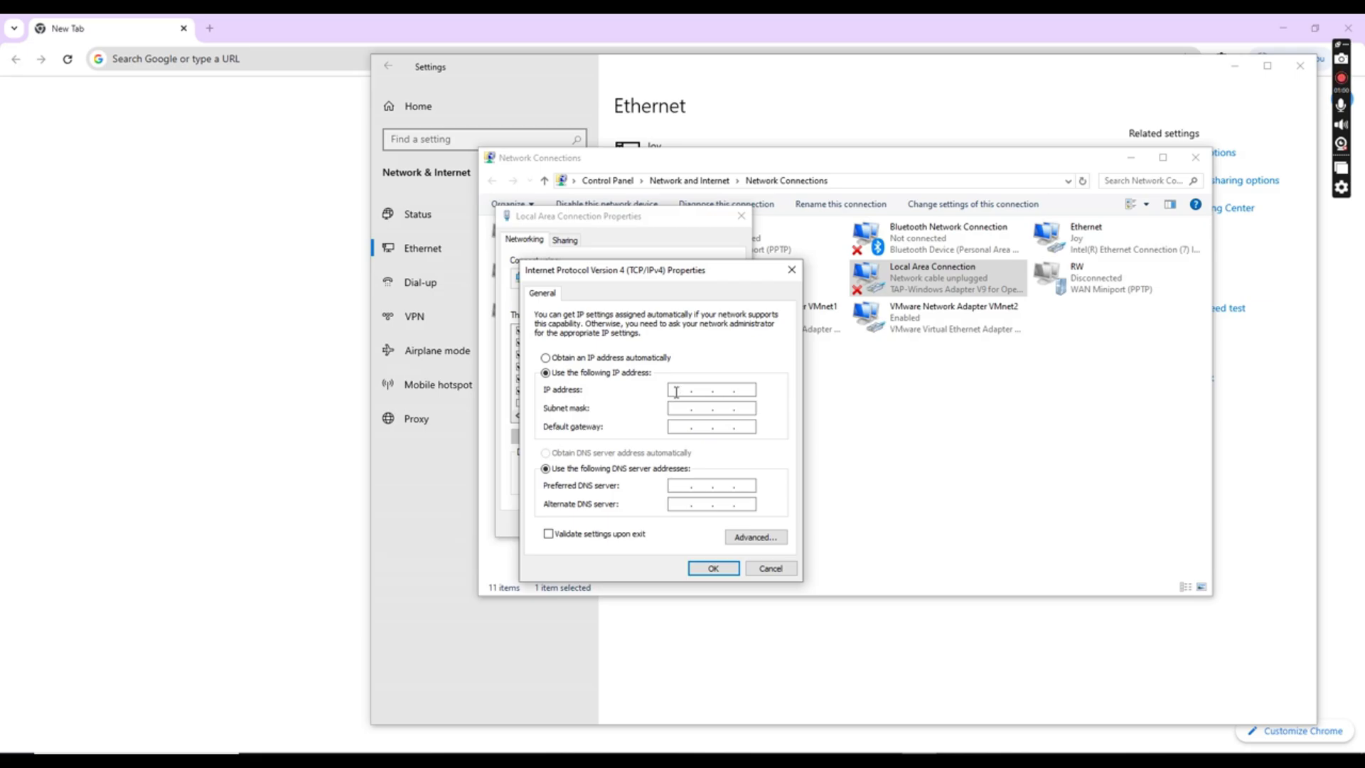
type("192 . 168 . 18 . 10")
key("Tab")
left_click(714, 569)
left_click(742, 215)
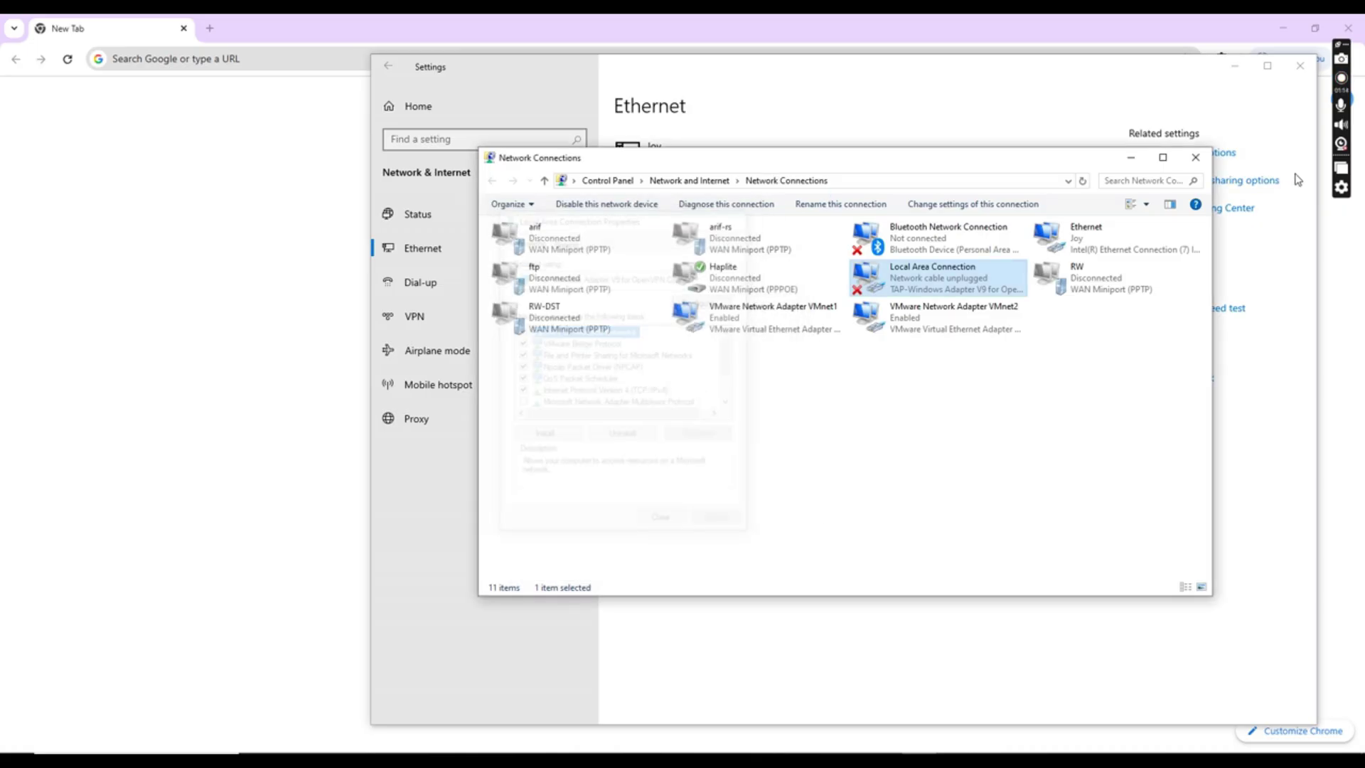
Close the network windows and load 192.168.18.1 in Chrome
left_click(1196, 157)
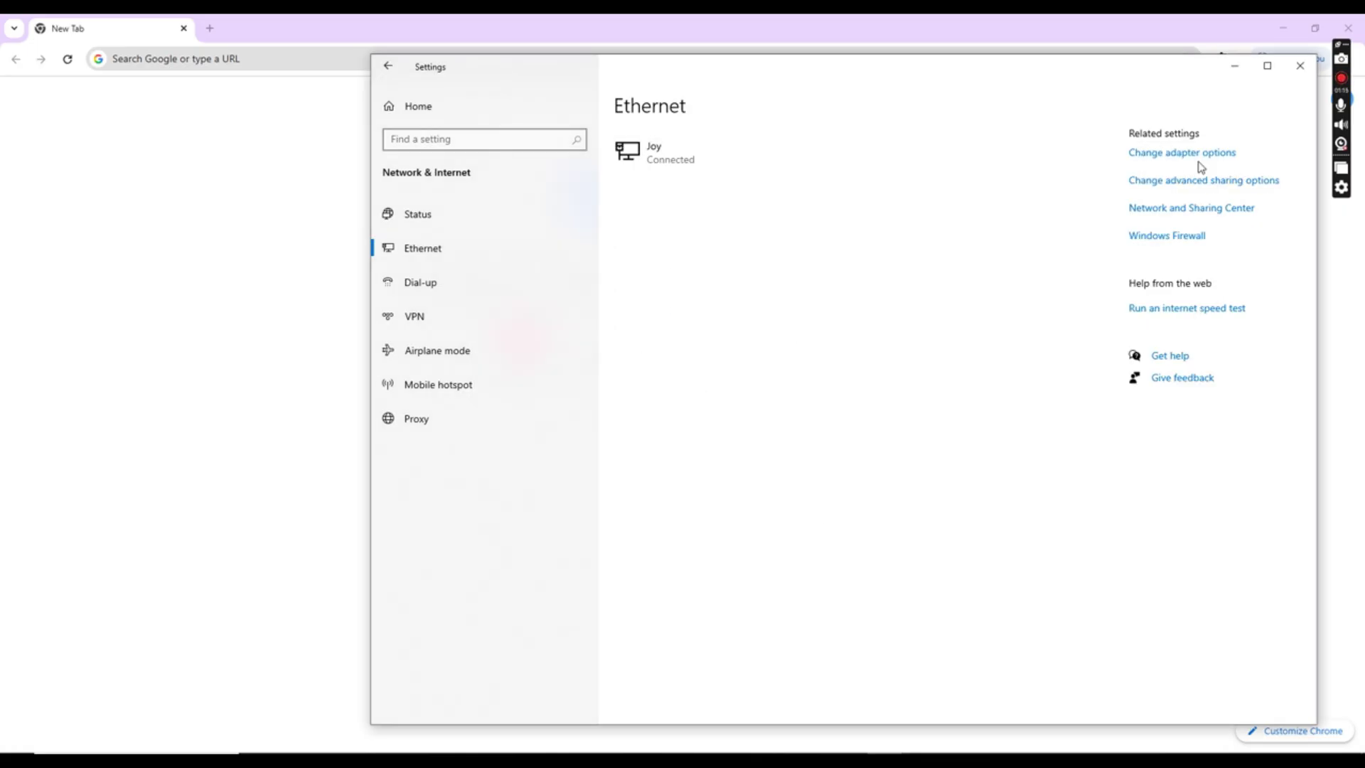
left_click(1300, 66)
left_click(232, 57)
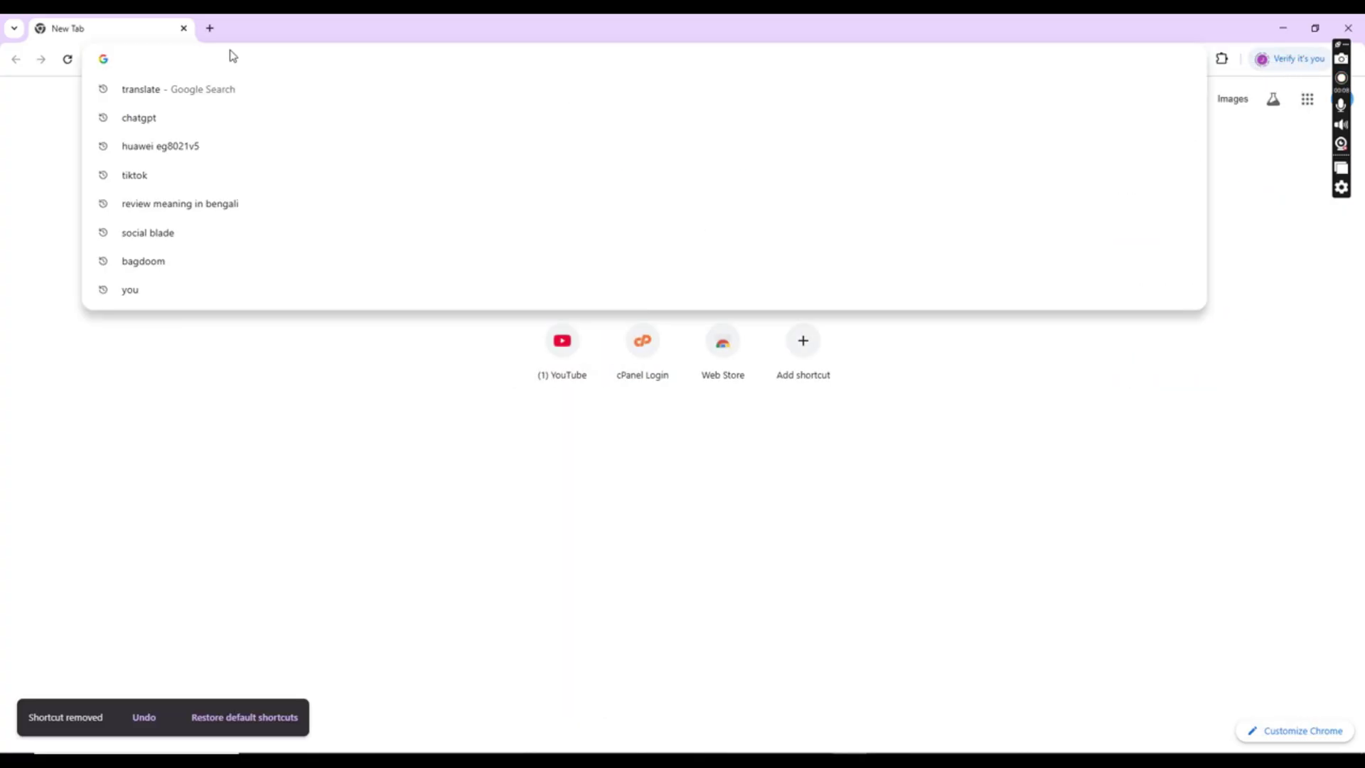
type("192")
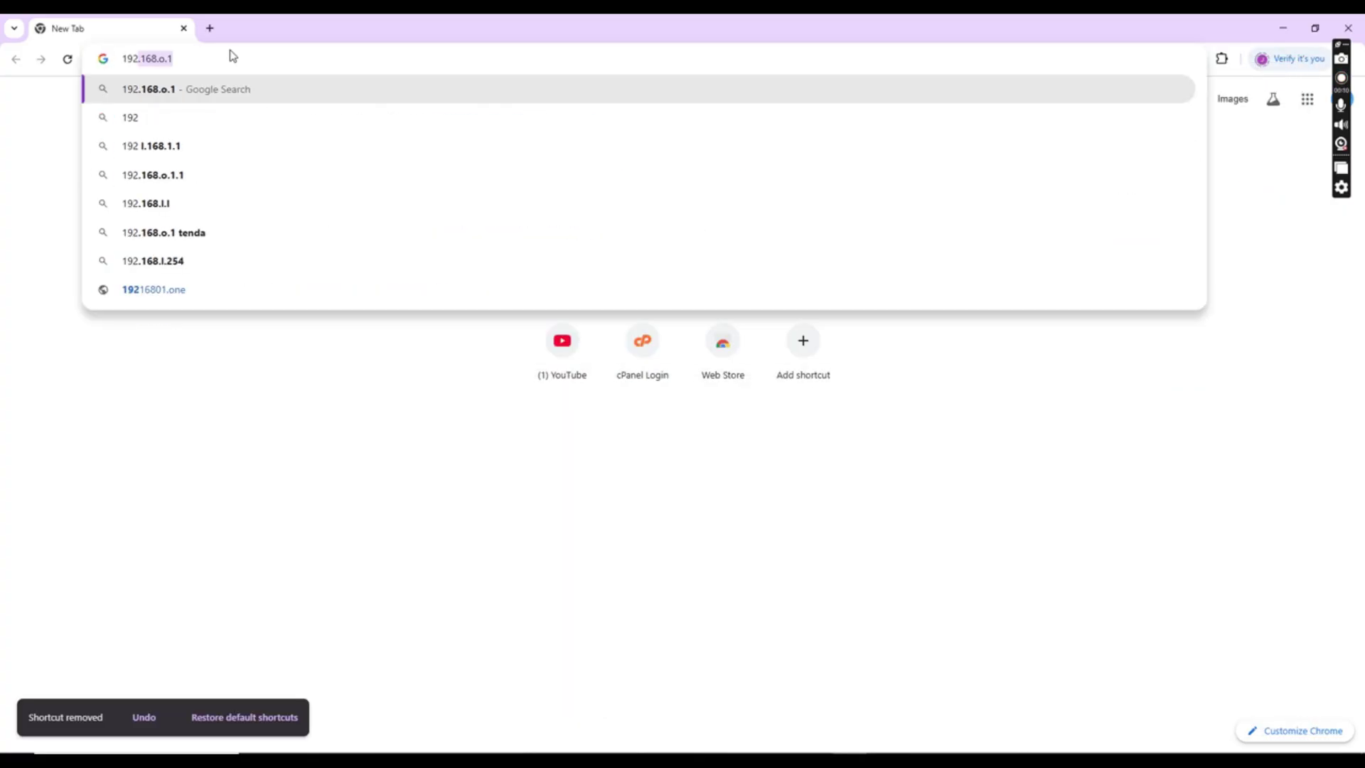
type(".168.18.1")
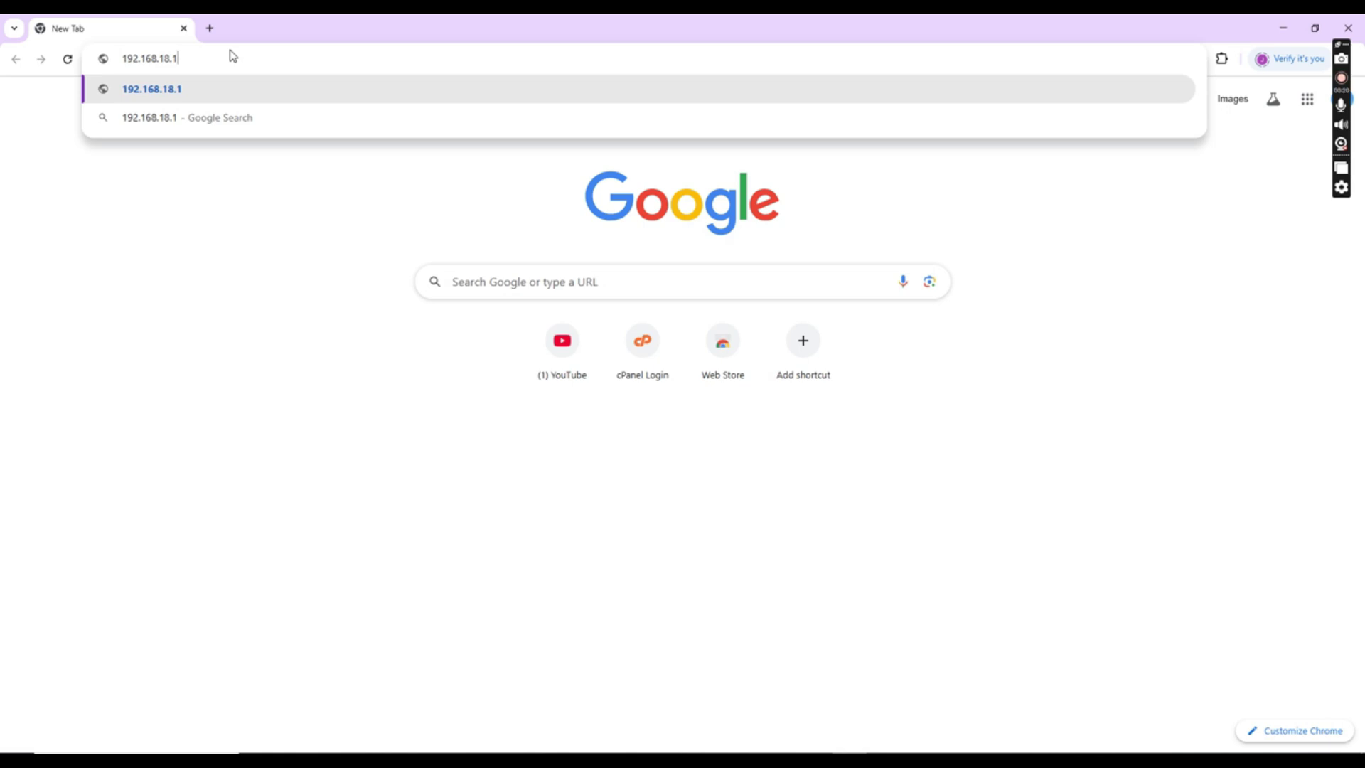
key("Return")
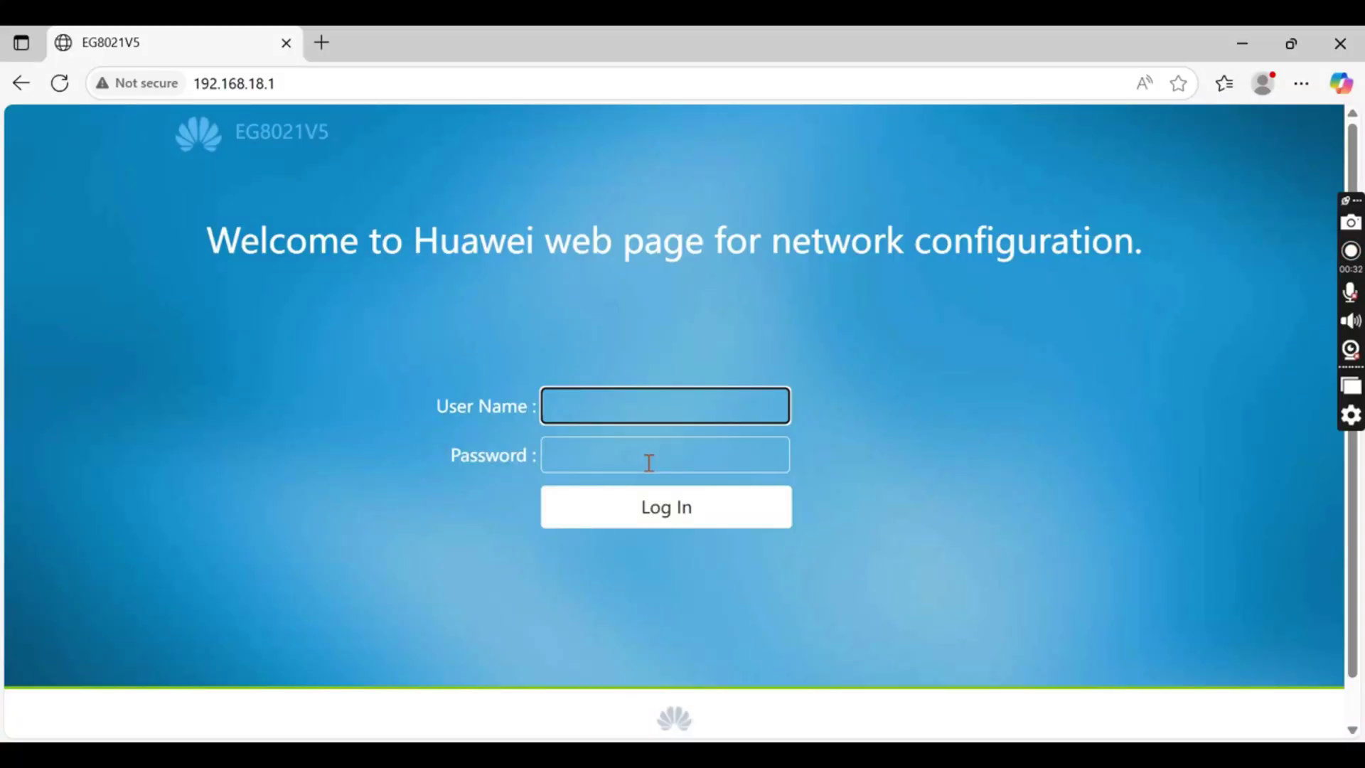
Log in with the admin user name and password, checking the password with the eye icon
left_click(648, 463)
left_click(660, 399)
type("Epadmin")
key("Tab")
type("admin")
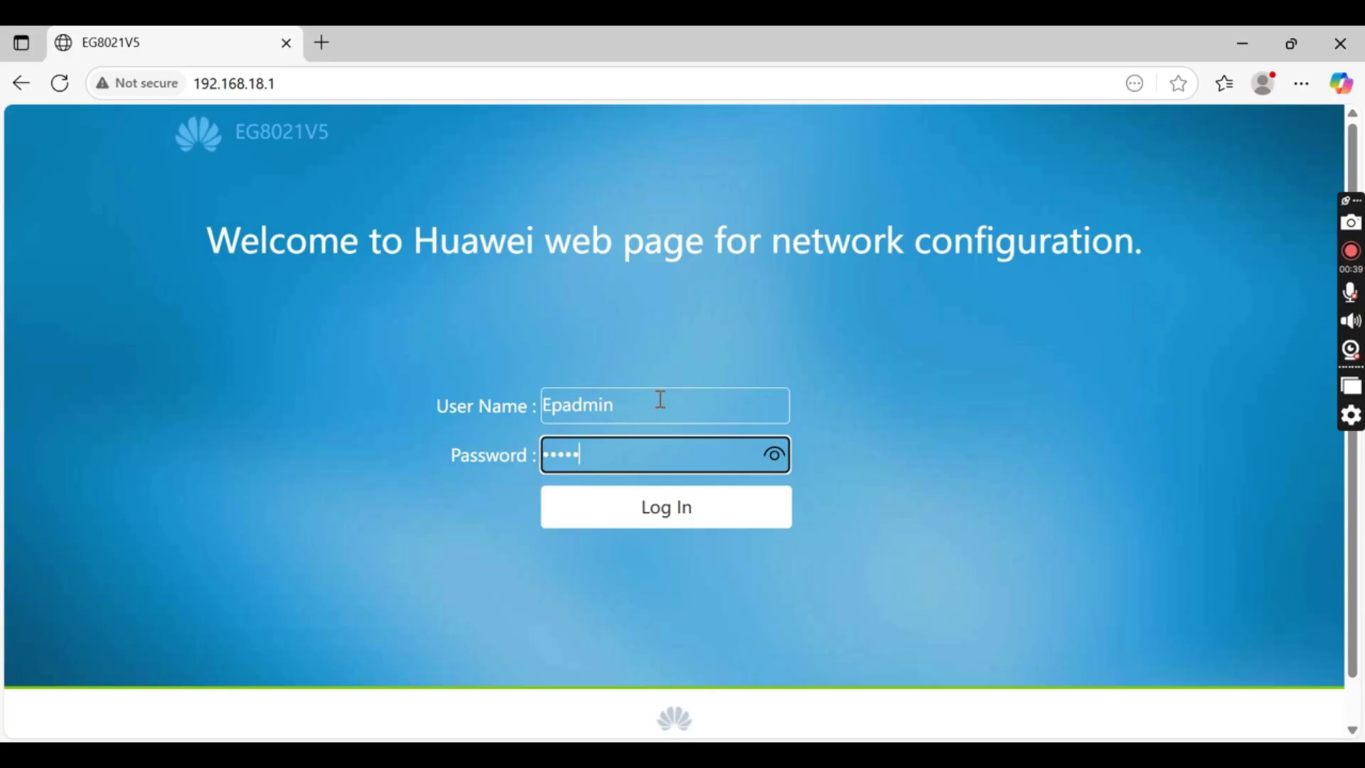
type("Ep")
left_click(771, 467)
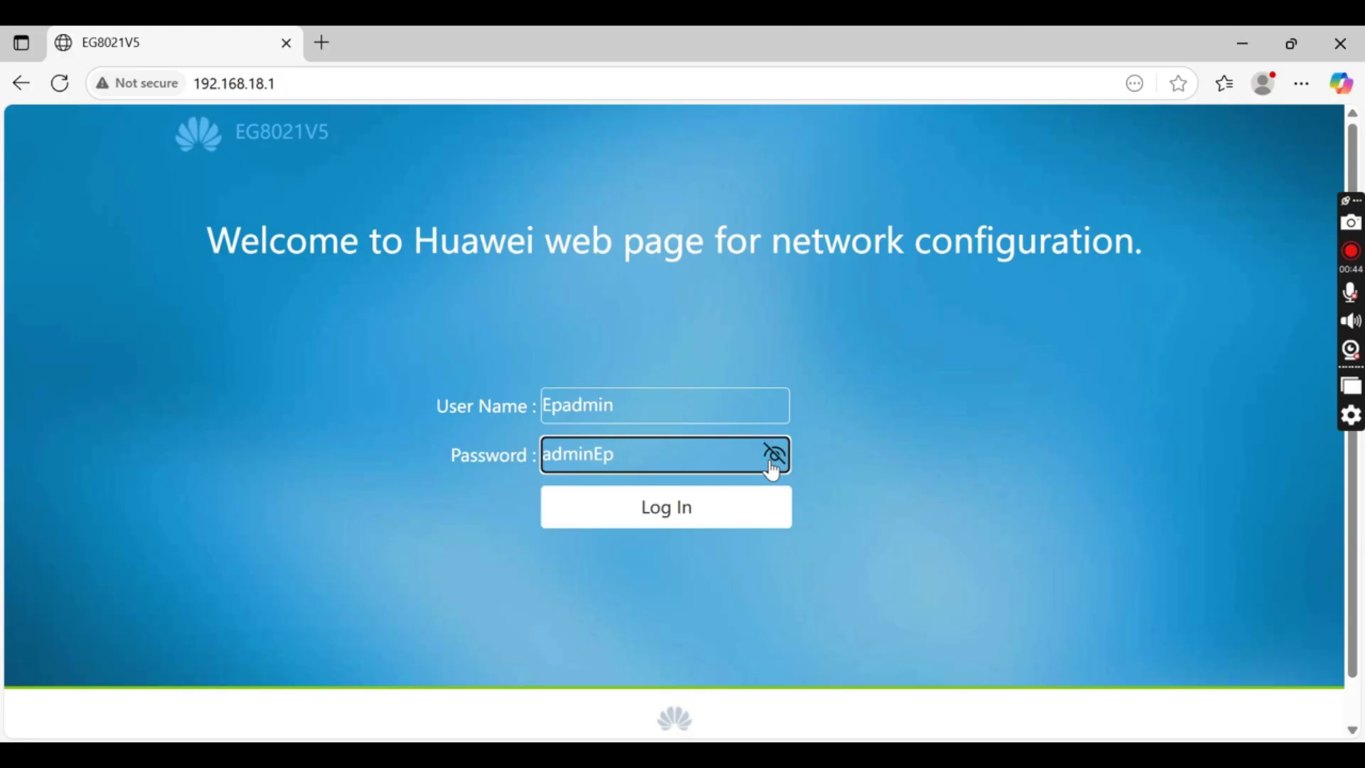
left_click(771, 466)
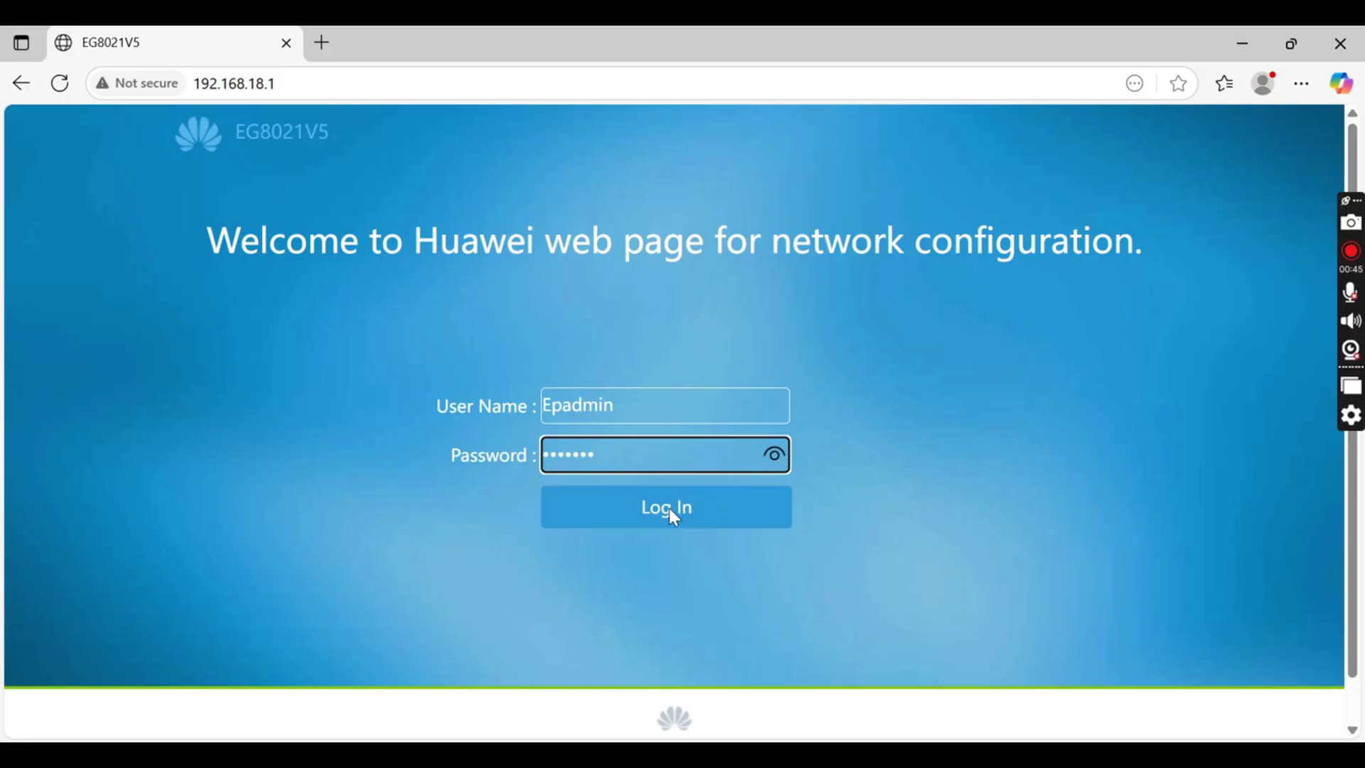
left_click(778, 462)
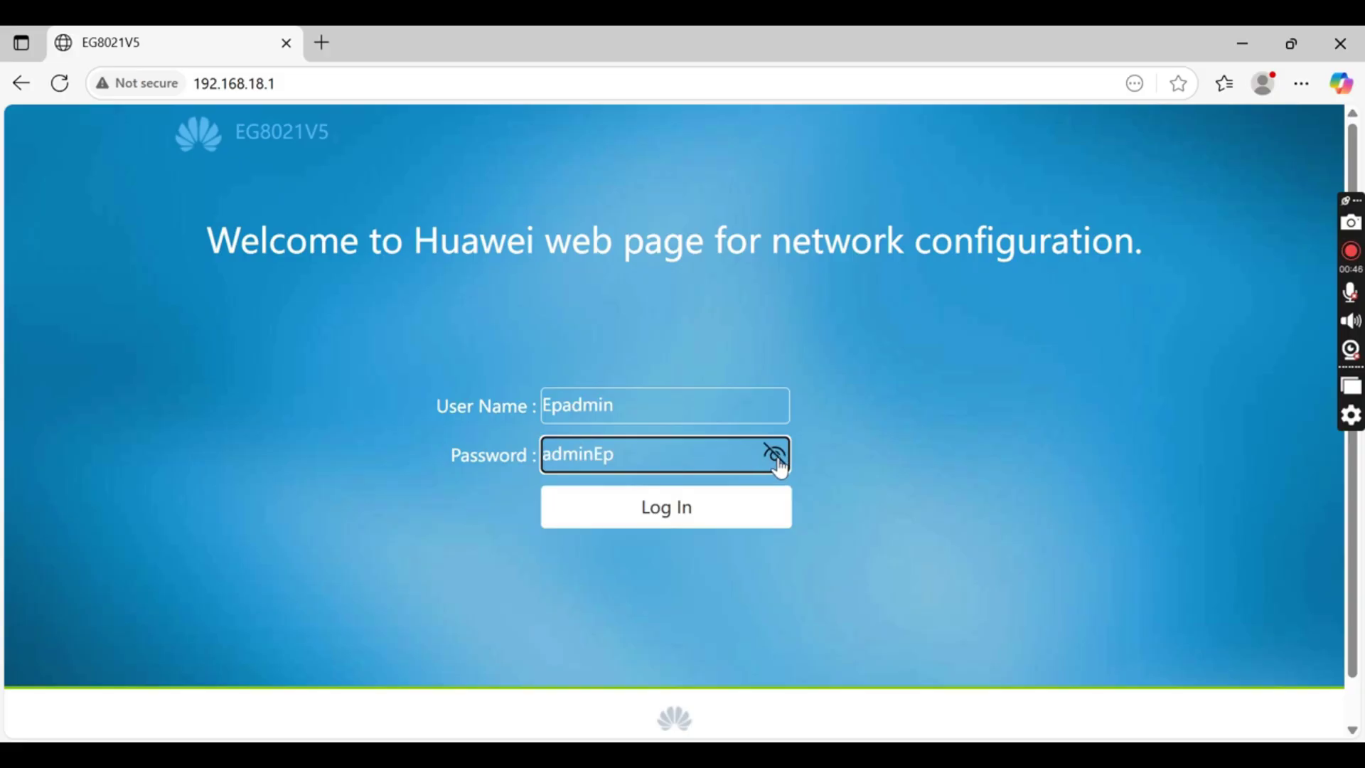
left_click(775, 462)
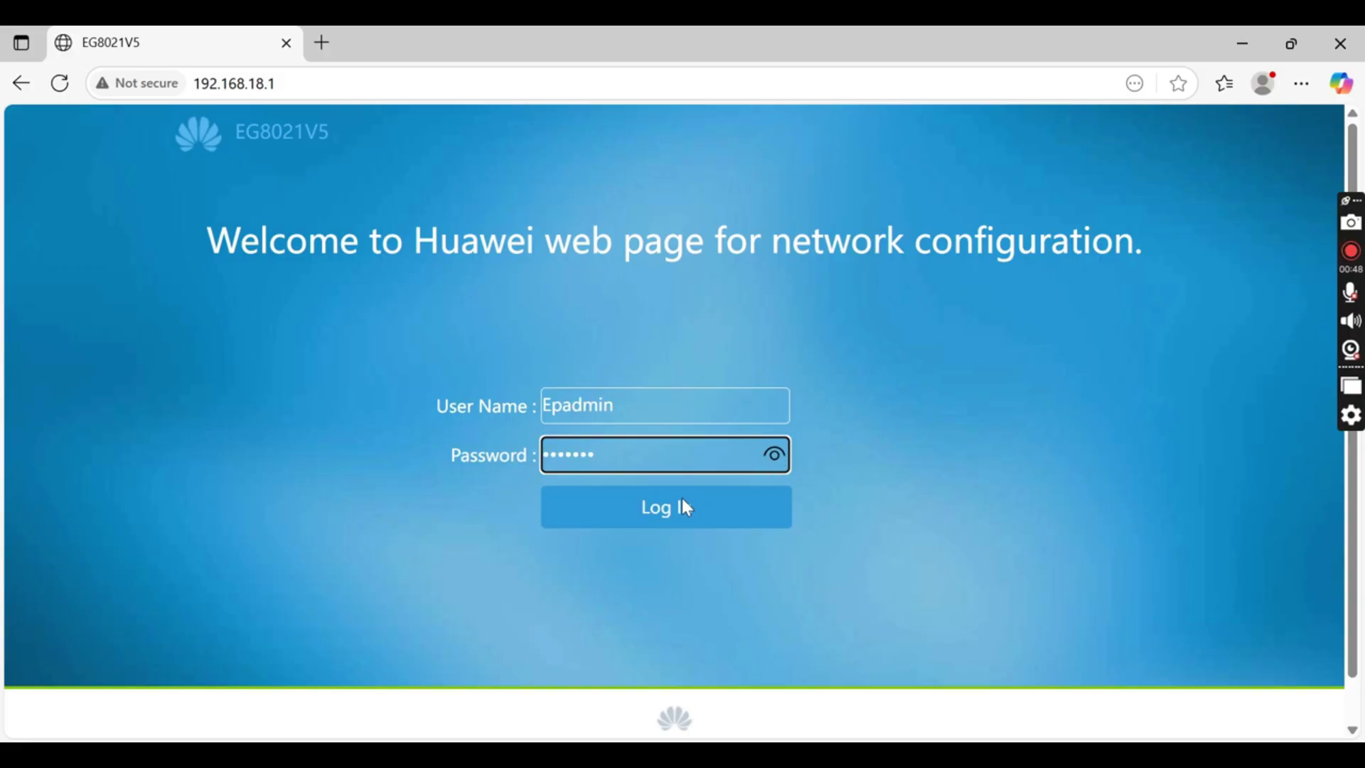
left_click(682, 500)
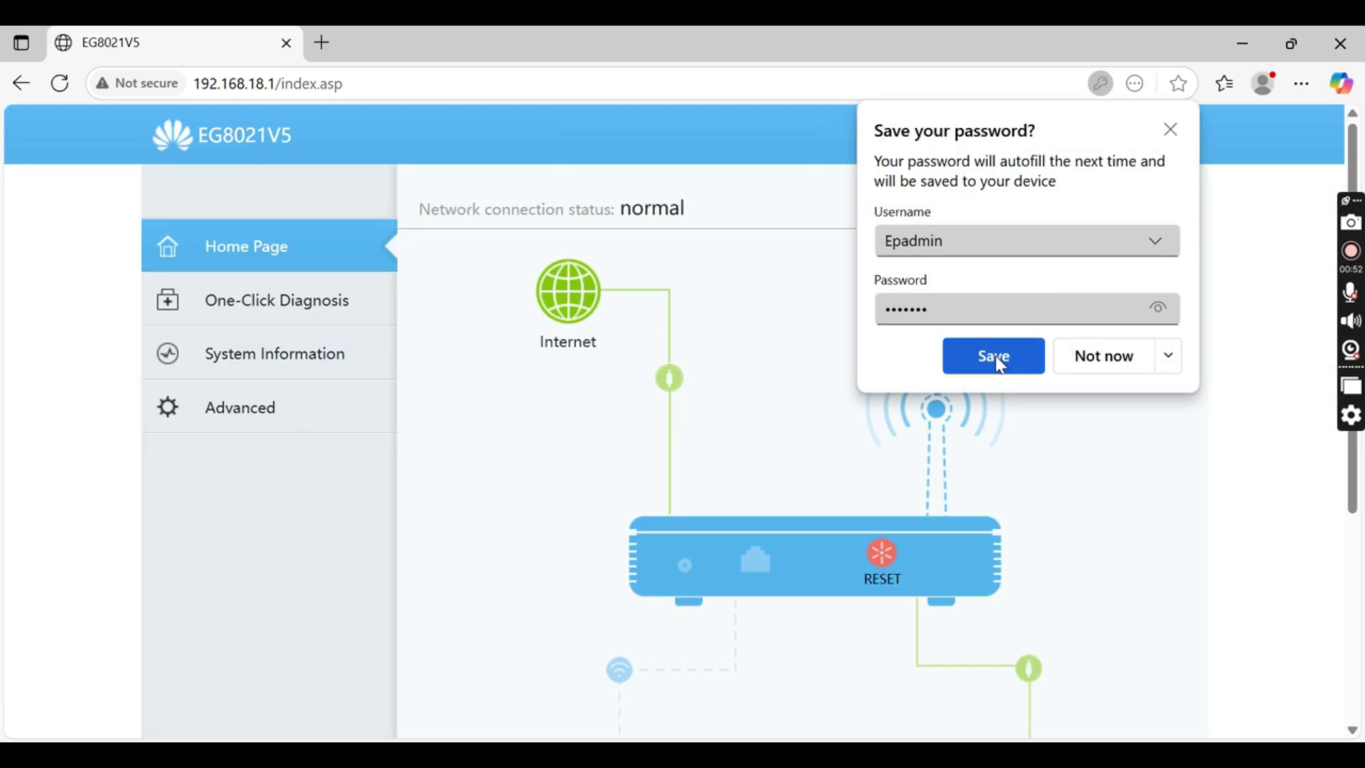
Dismiss the save-password prompt and start a new connection under Advanced > WAN
left_click(1171, 131)
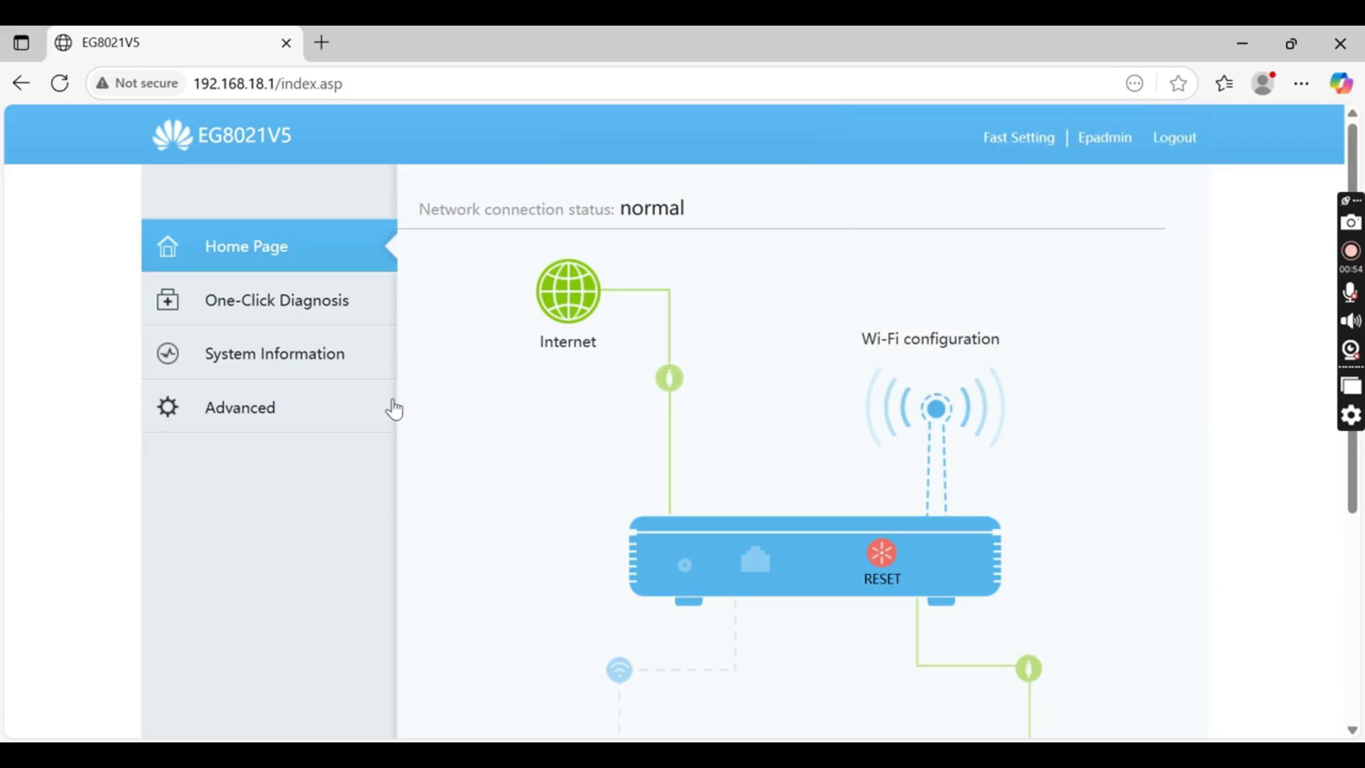
left_click(265, 420)
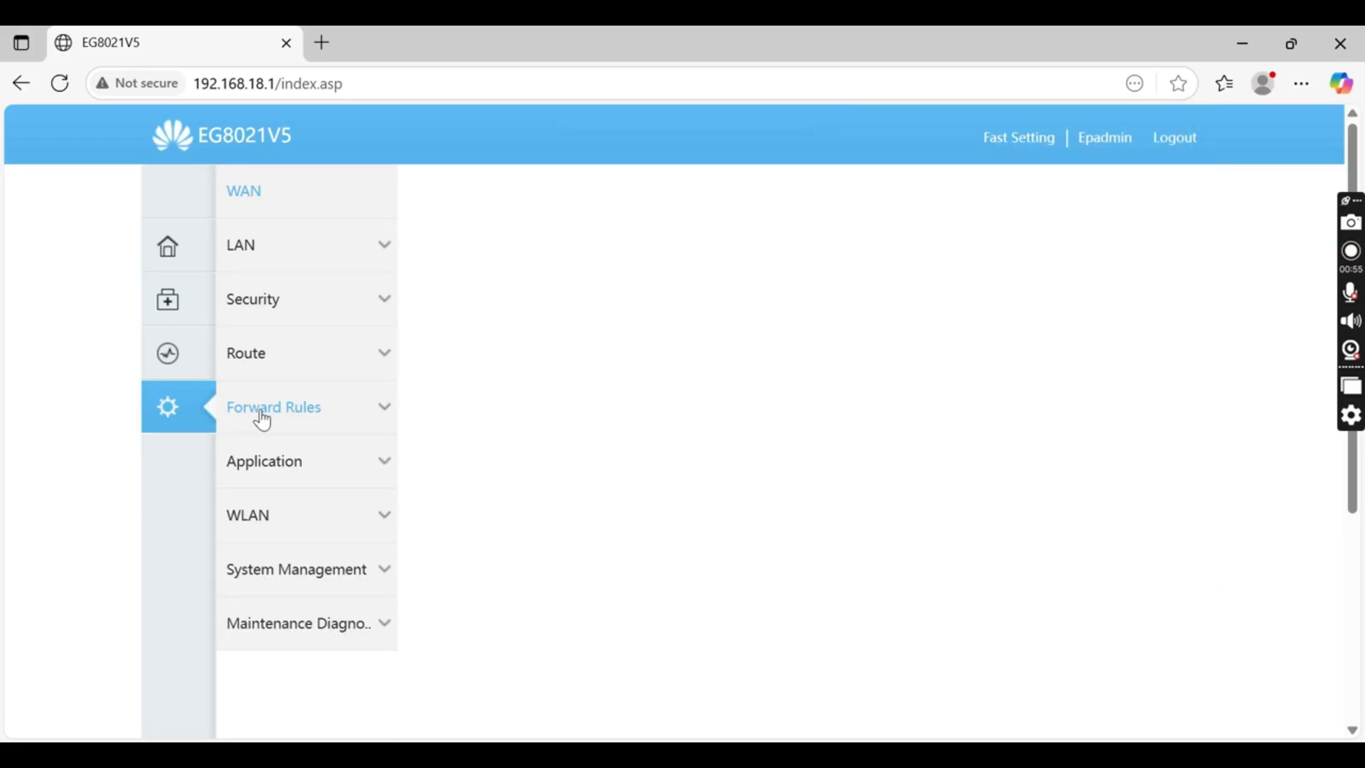
left_click(254, 198)
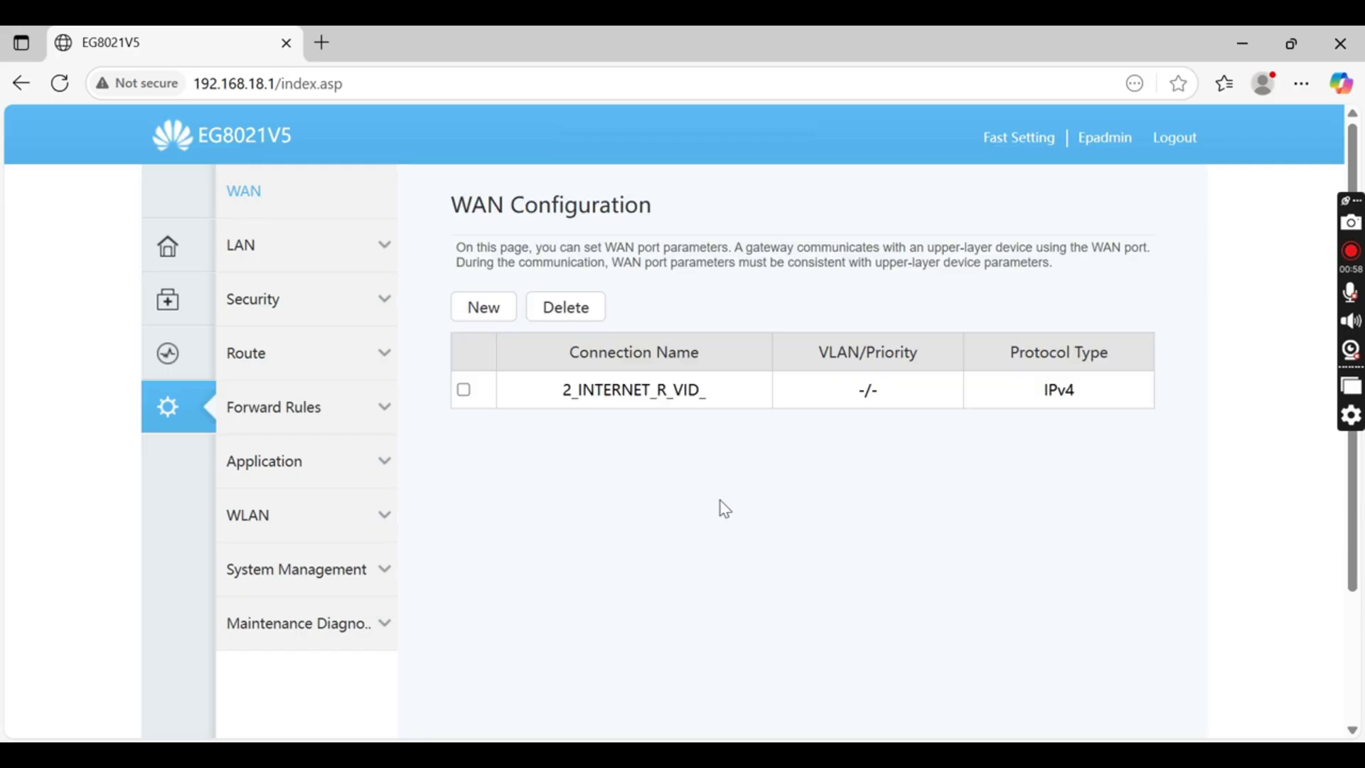
left_click(503, 316)
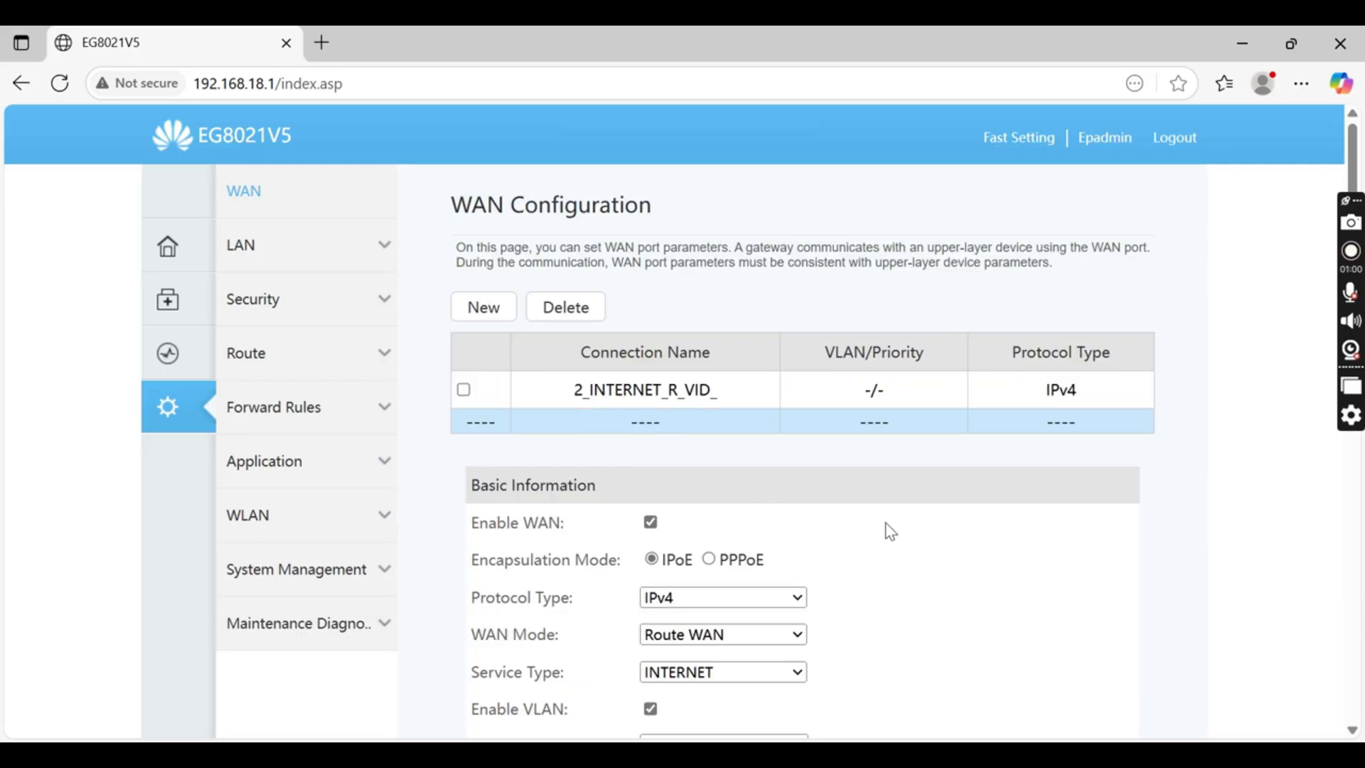
Set the connection to PPPoE encapsulation, Route WAN mode and INTERNET service
scroll(895, 532, "down", 1)
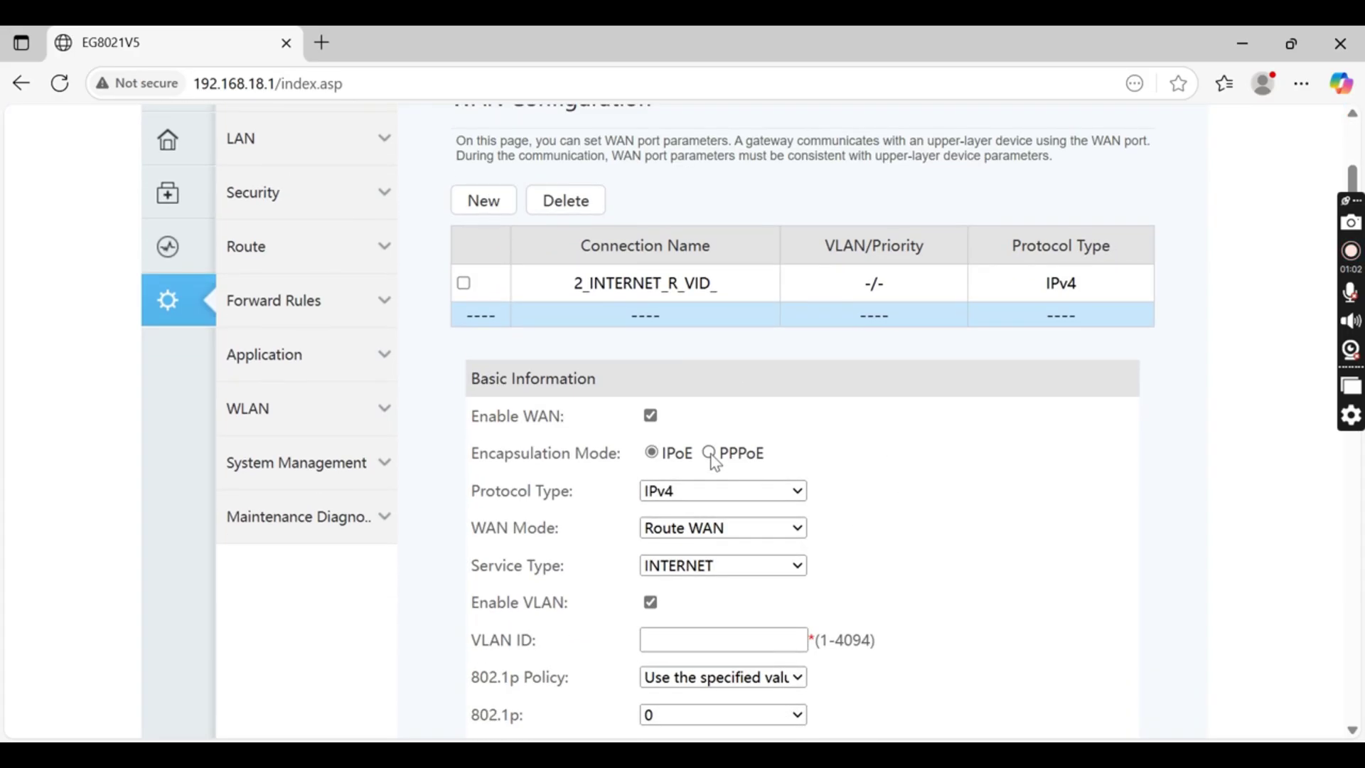
left_click(709, 453)
scroll(898, 505, "down", 1)
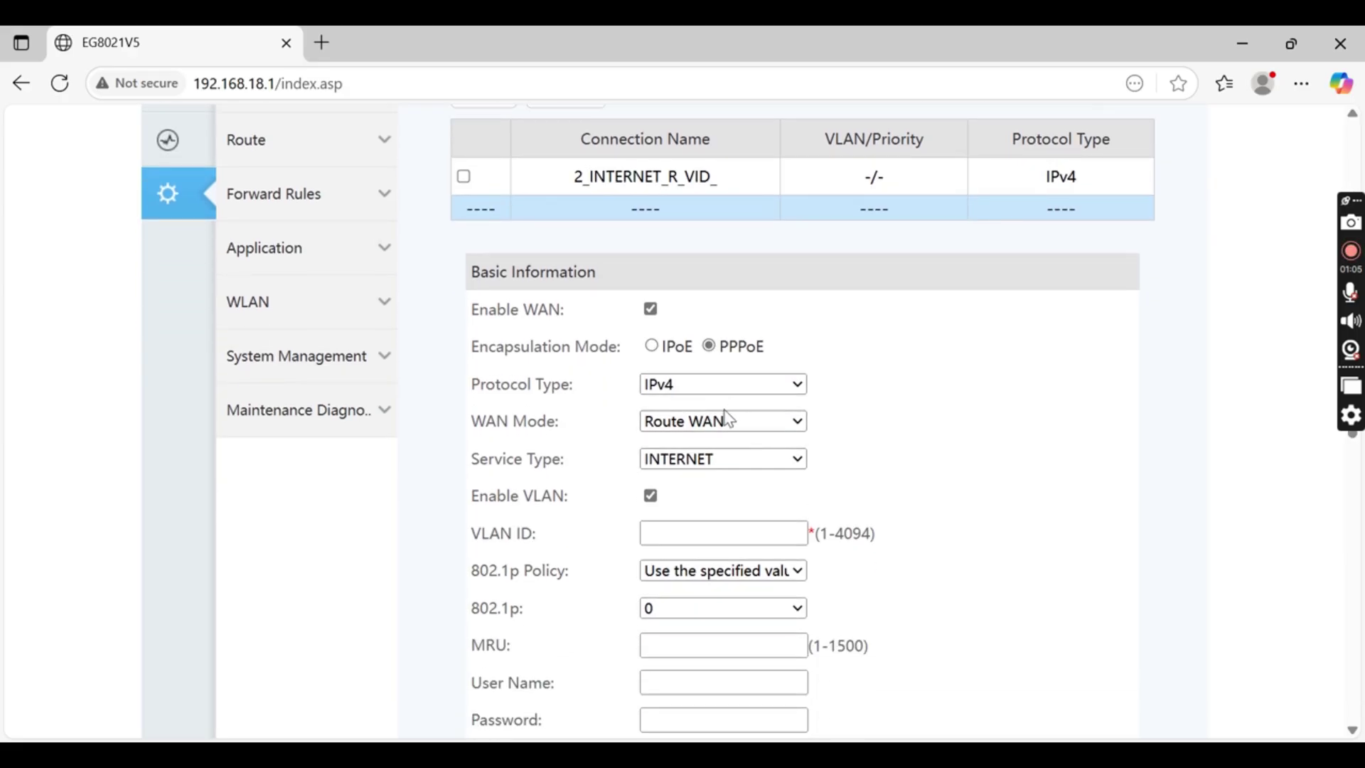
left_click(760, 421)
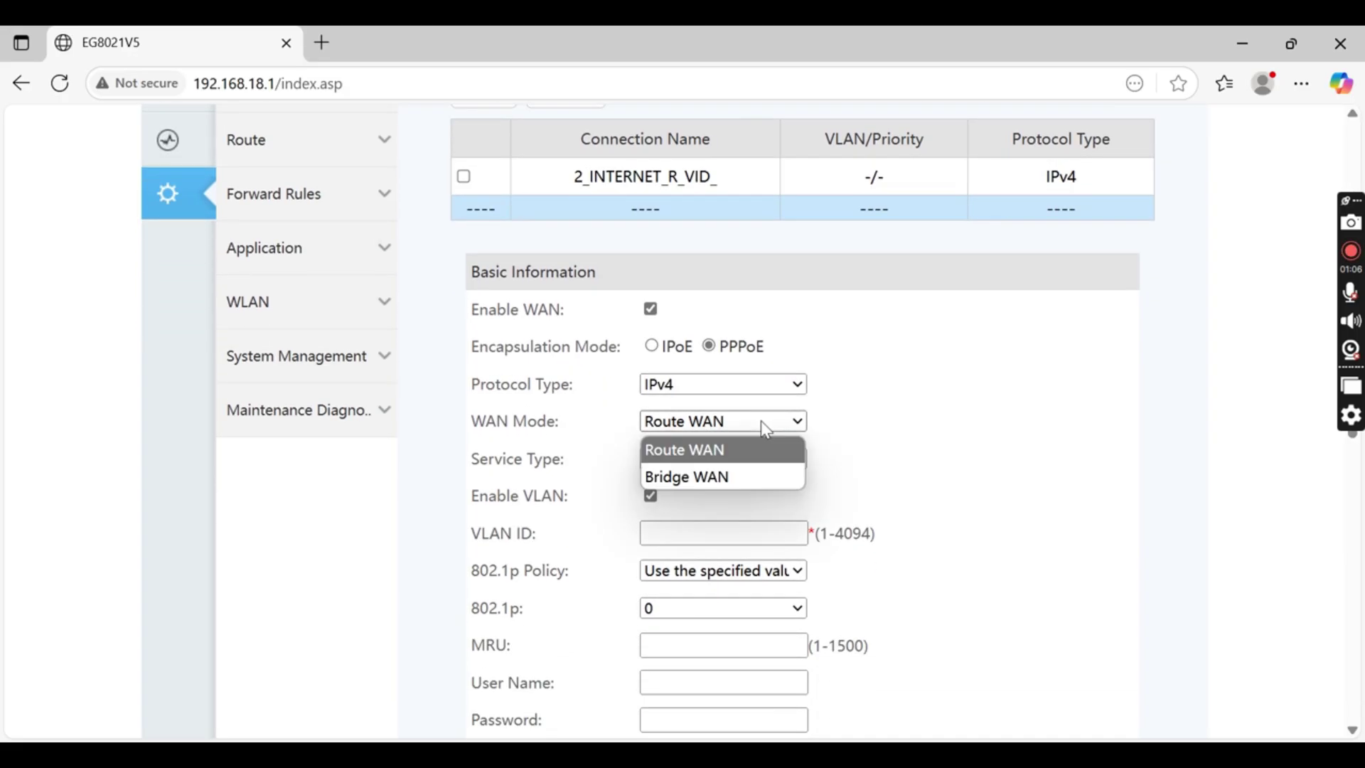
left_click(761, 421)
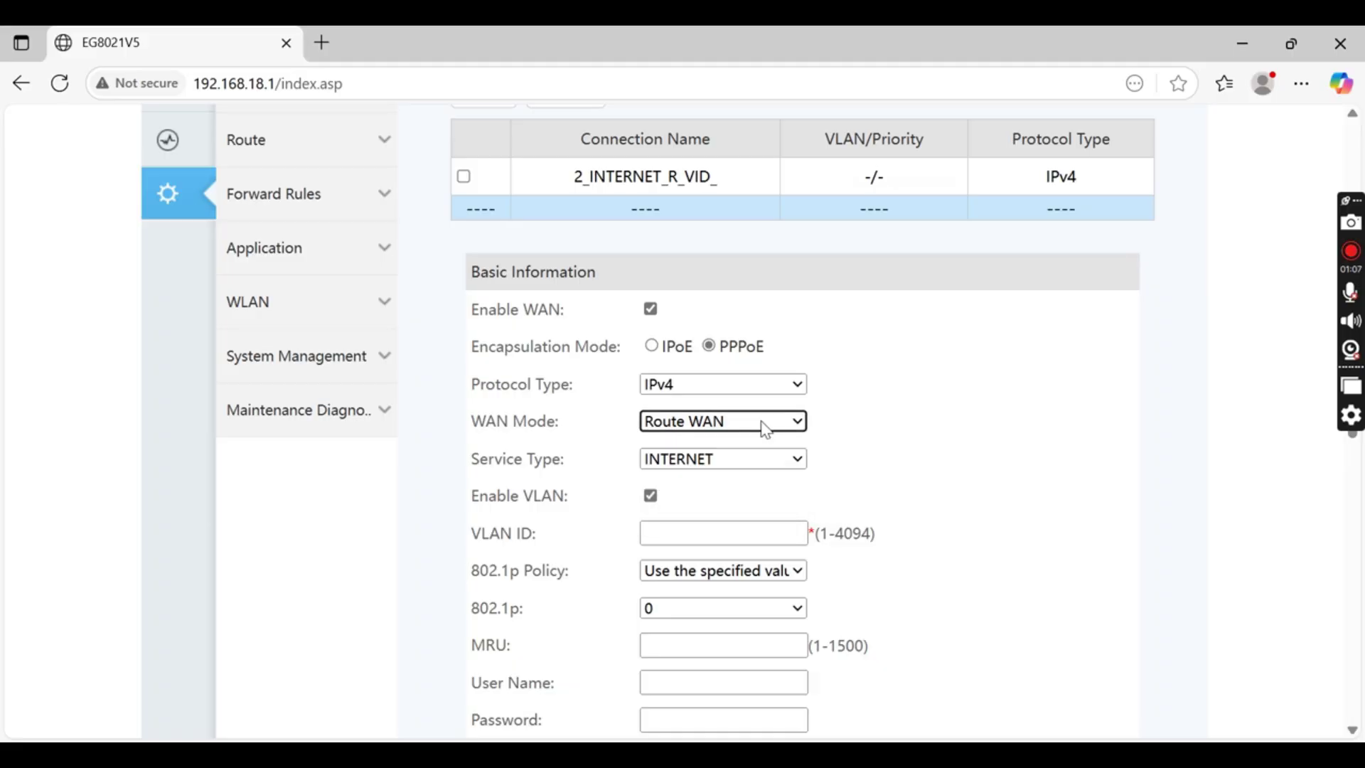
left_click(737, 457)
left_click(737, 458)
Disable VLAN for the connection and review the rest of the form
scroll(870, 468, "down", 2)
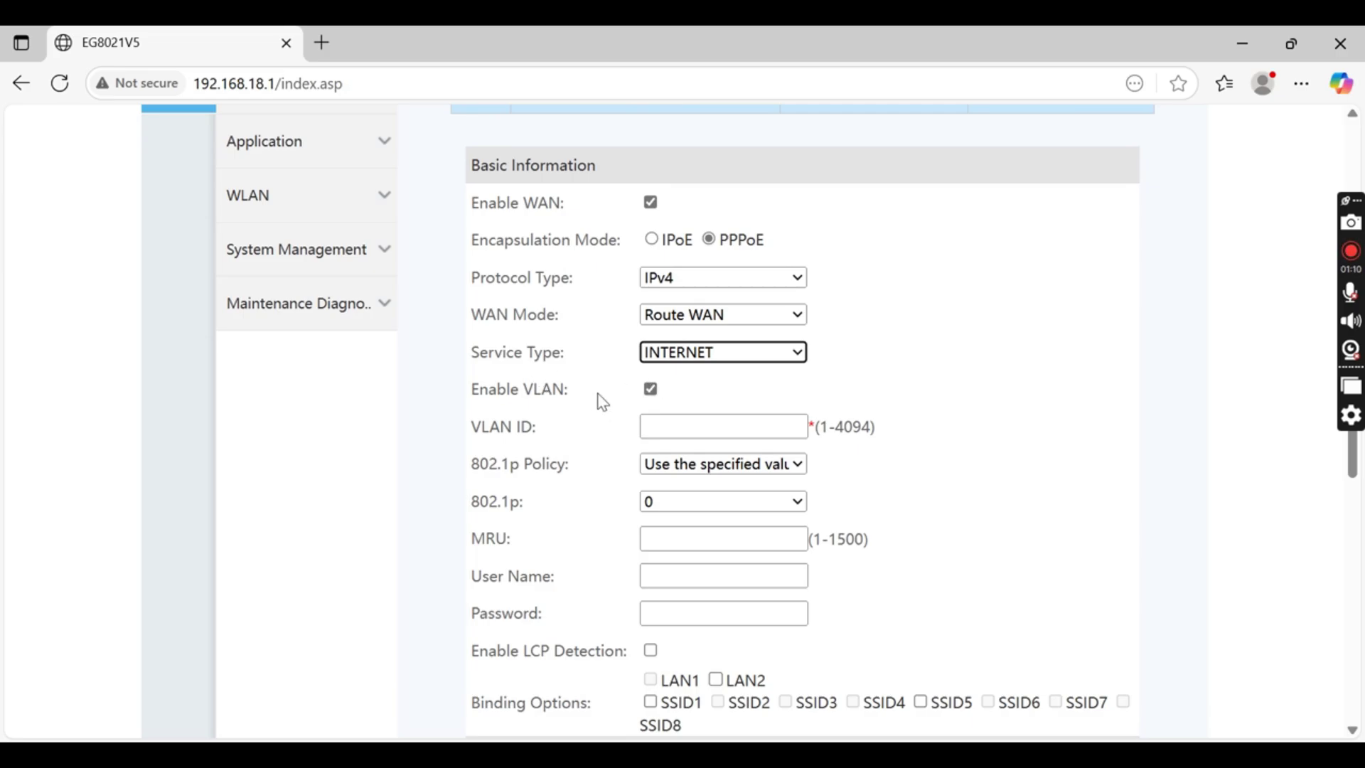
left_click(688, 430)
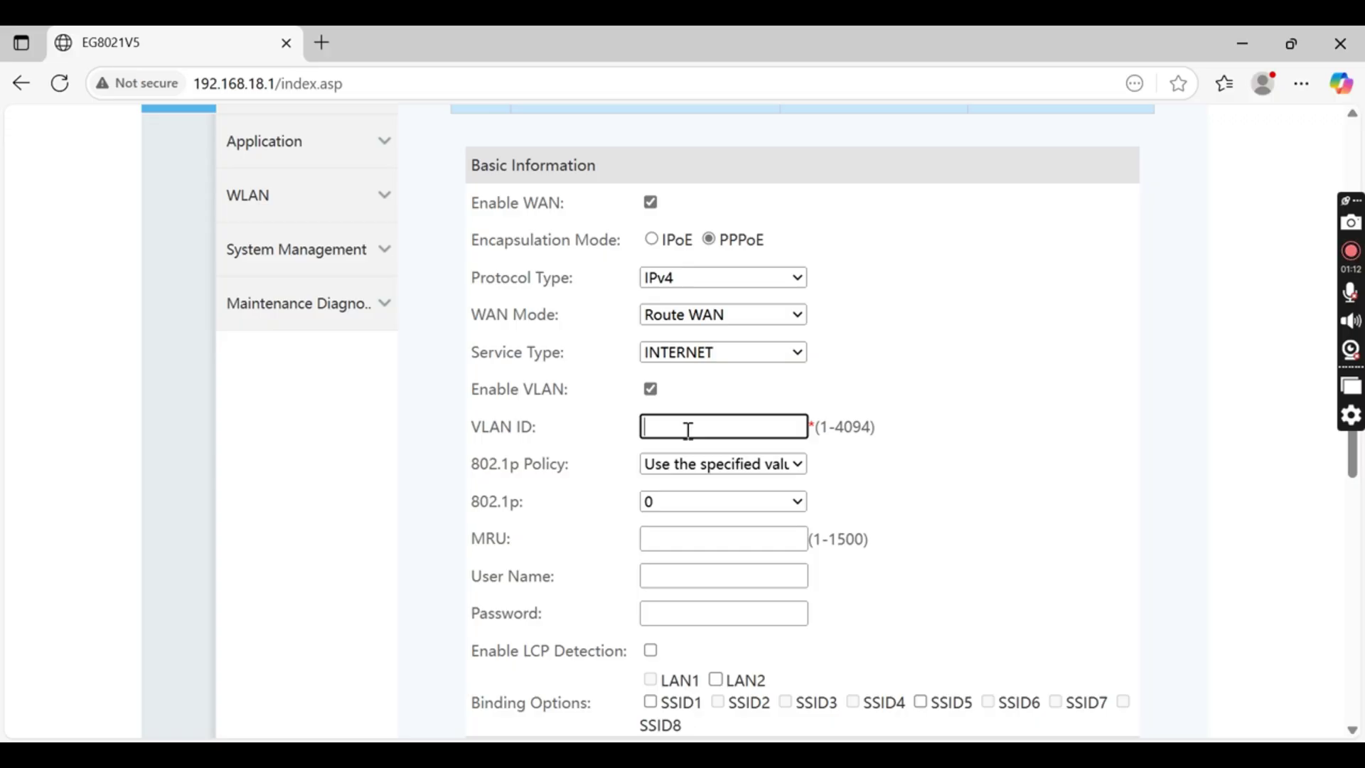
type("200")
key("BackSpace")
left_click(653, 392)
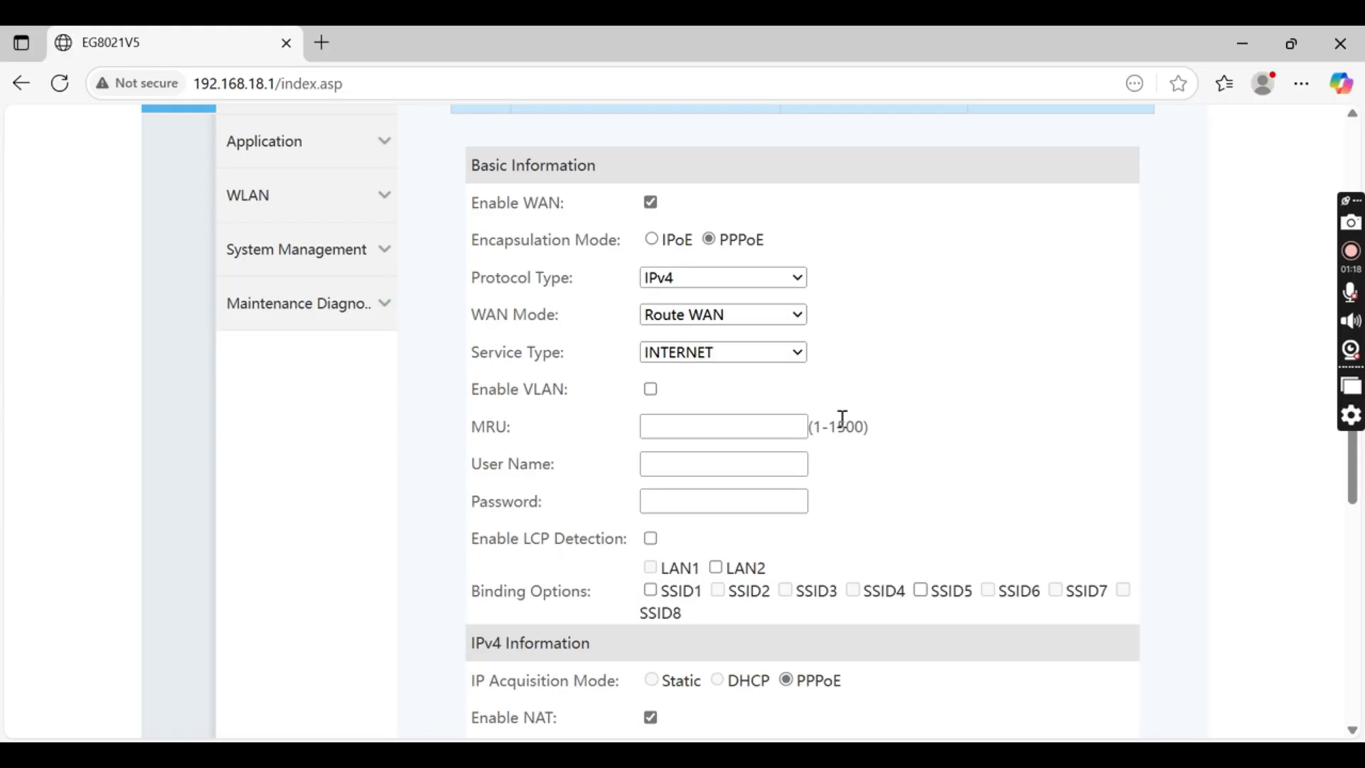
scroll(916, 422, "down", 3)
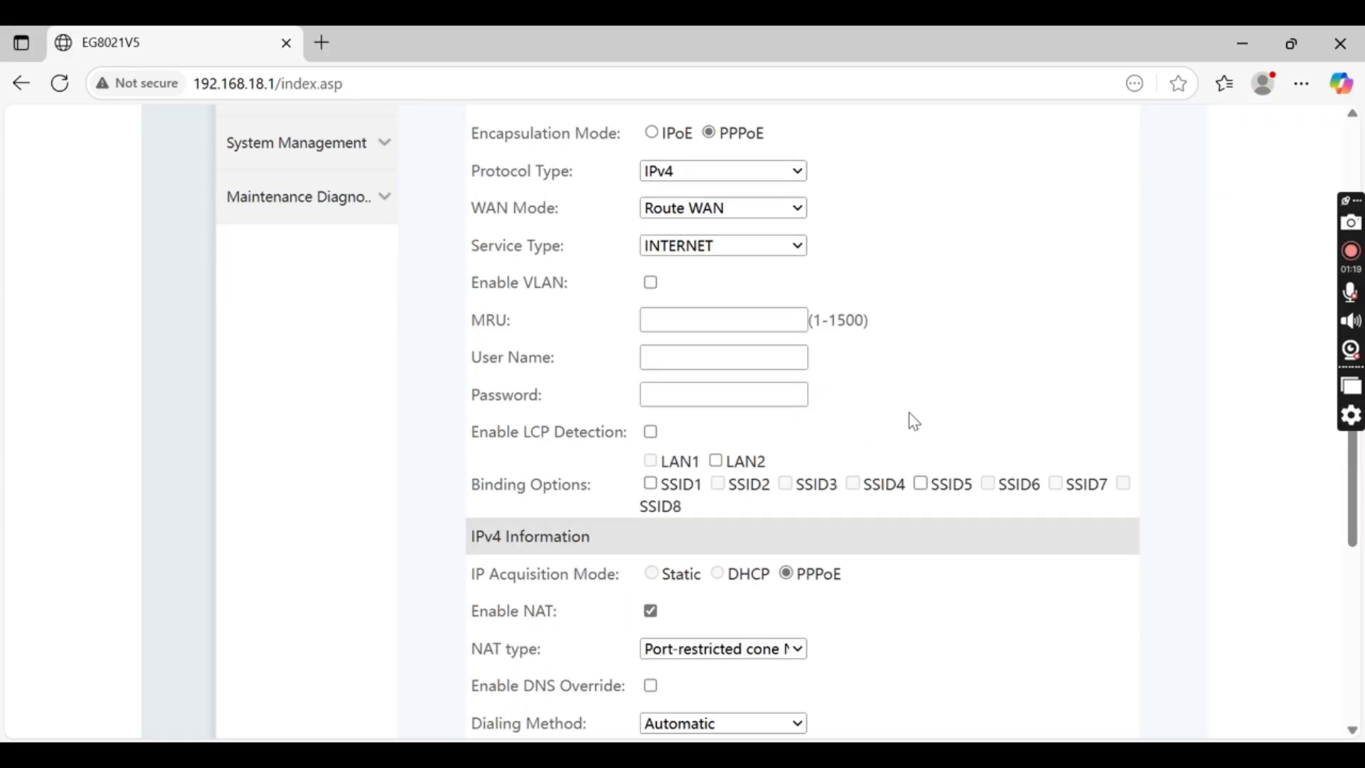
scroll(910, 421, "down", 3)
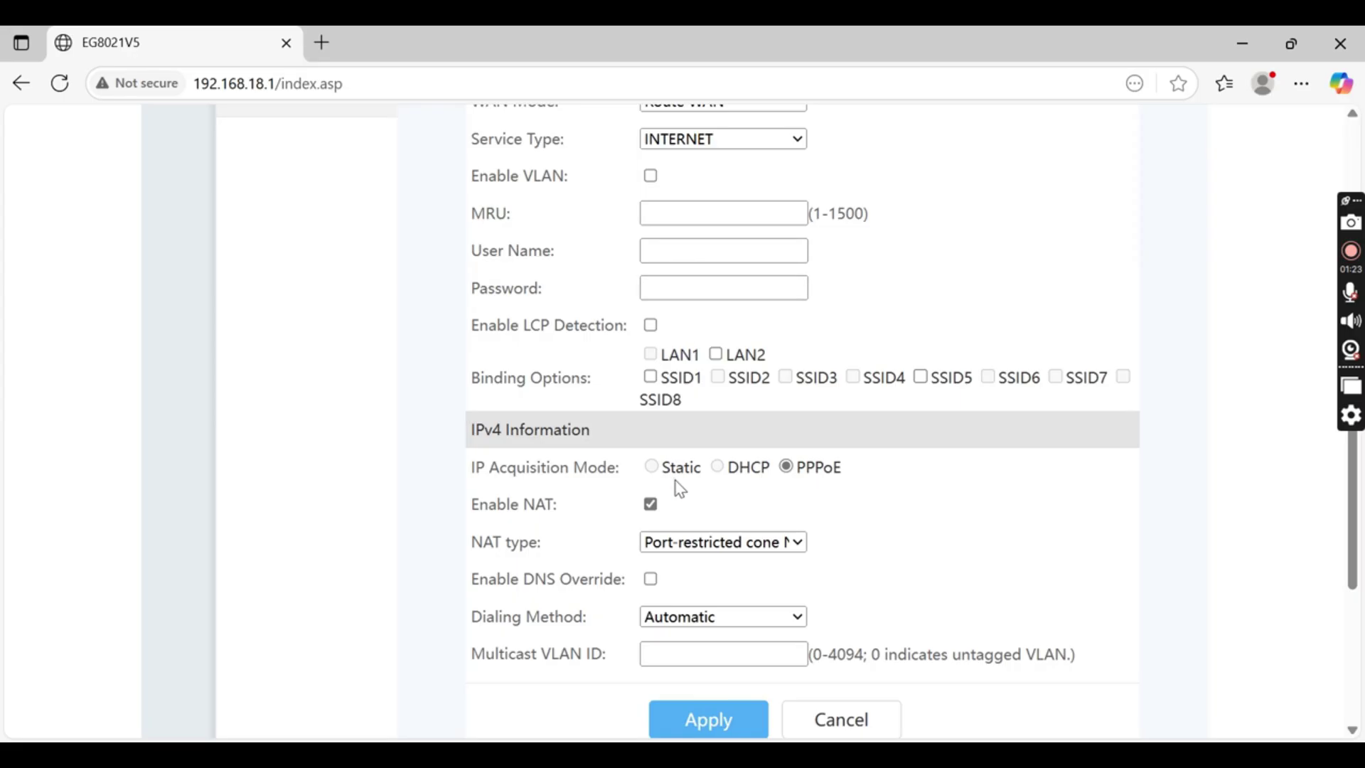
scroll(681, 491, "down", 3)
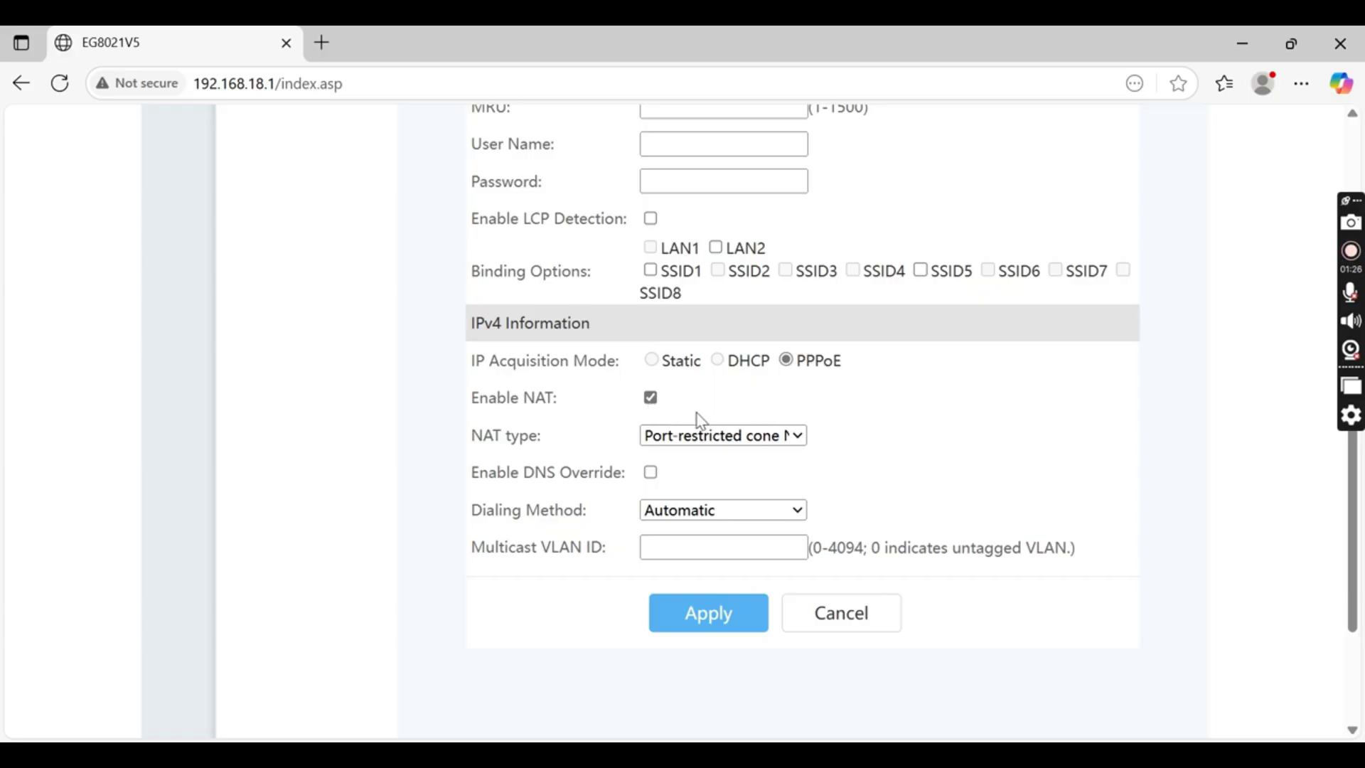
Enter the PPPoE account user name
scroll(695, 417, "up", 3)
left_click(667, 358)
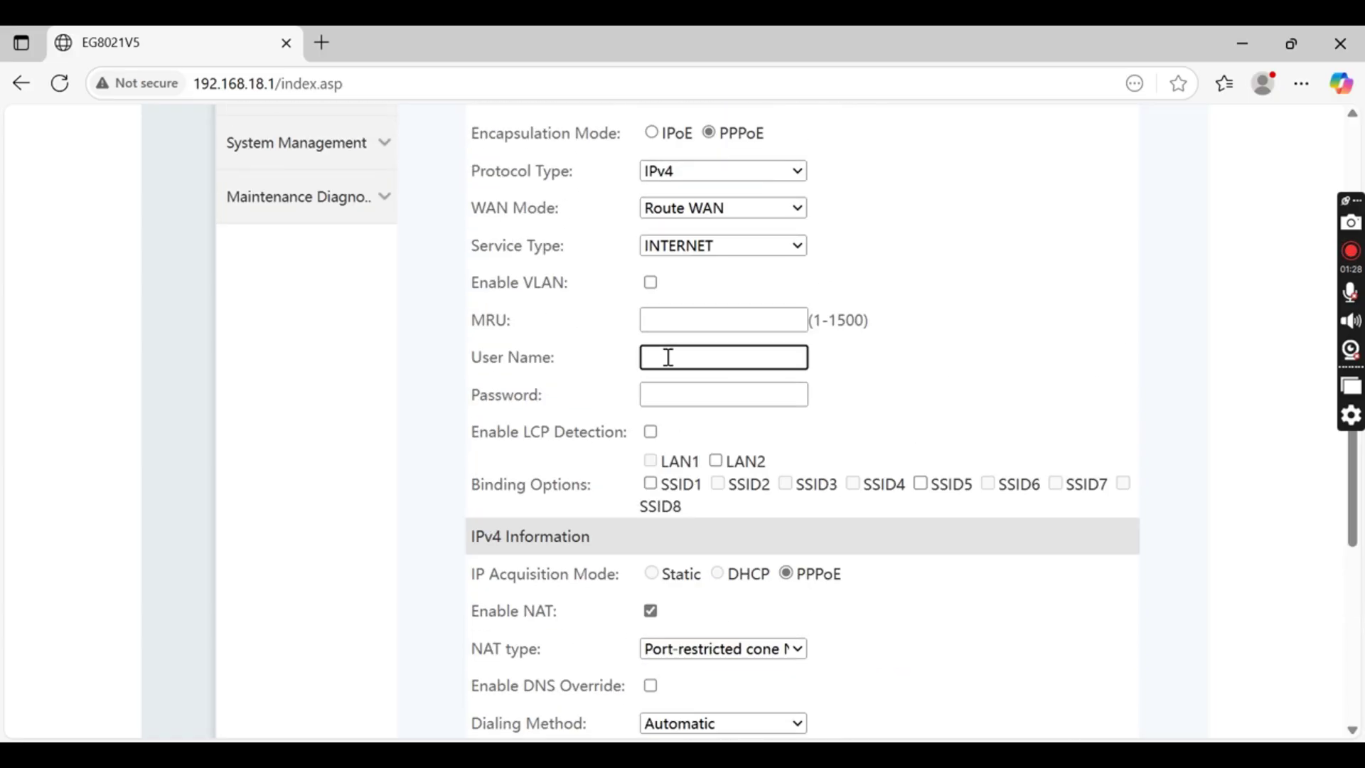
type("dddddd")
key("ctrl+a")
type("joy")
key("Tab")
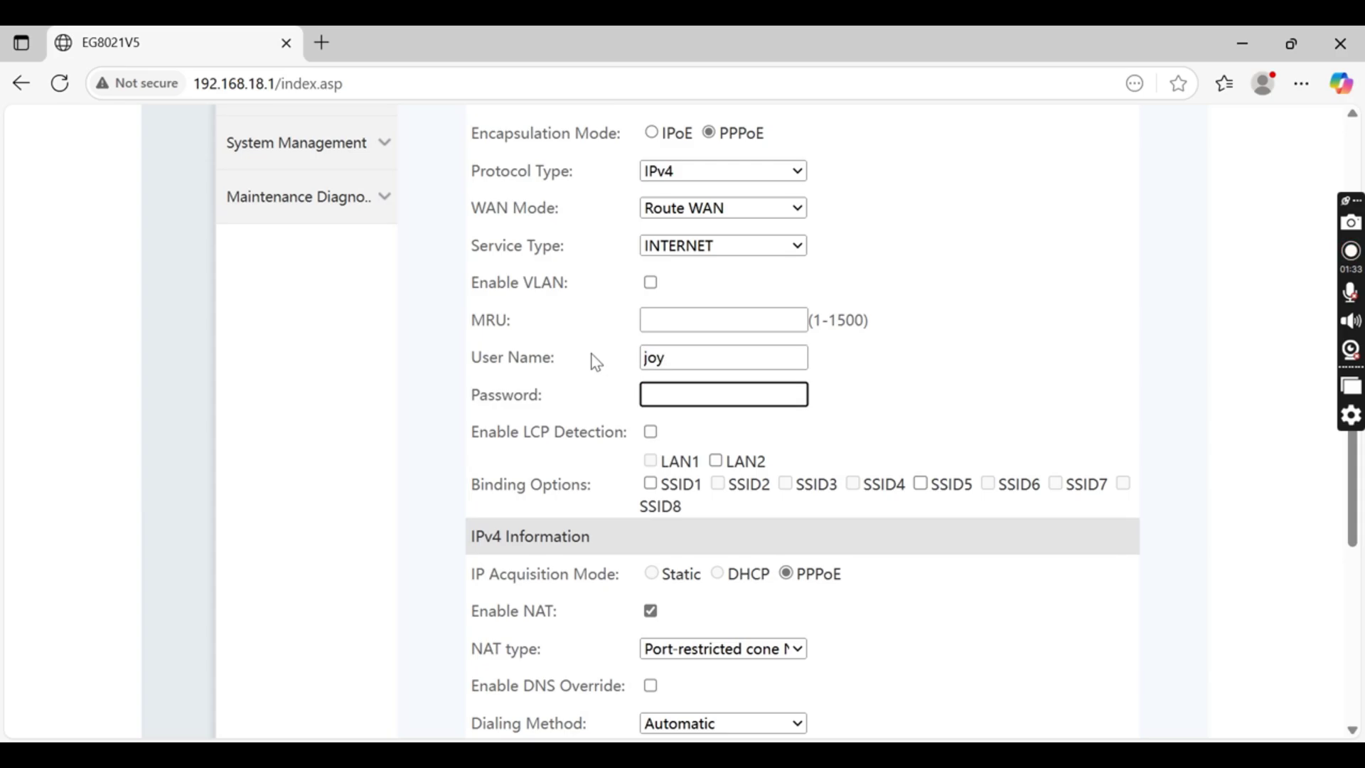
left_click(651, 358)
key("ctrl+a")
type("tech")
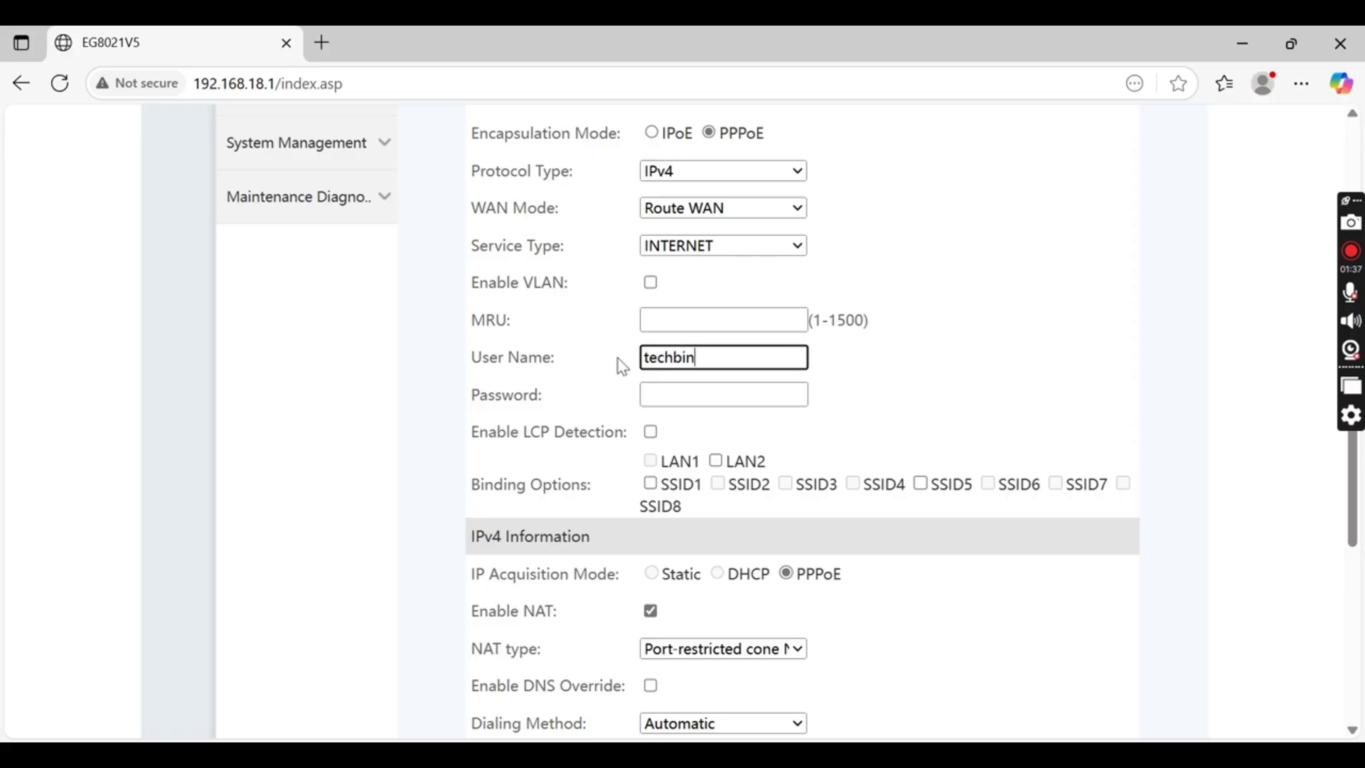
type("bing")
Enter the PPPoE password and apply the new WAN connection
left_click(676, 397)
type("••")
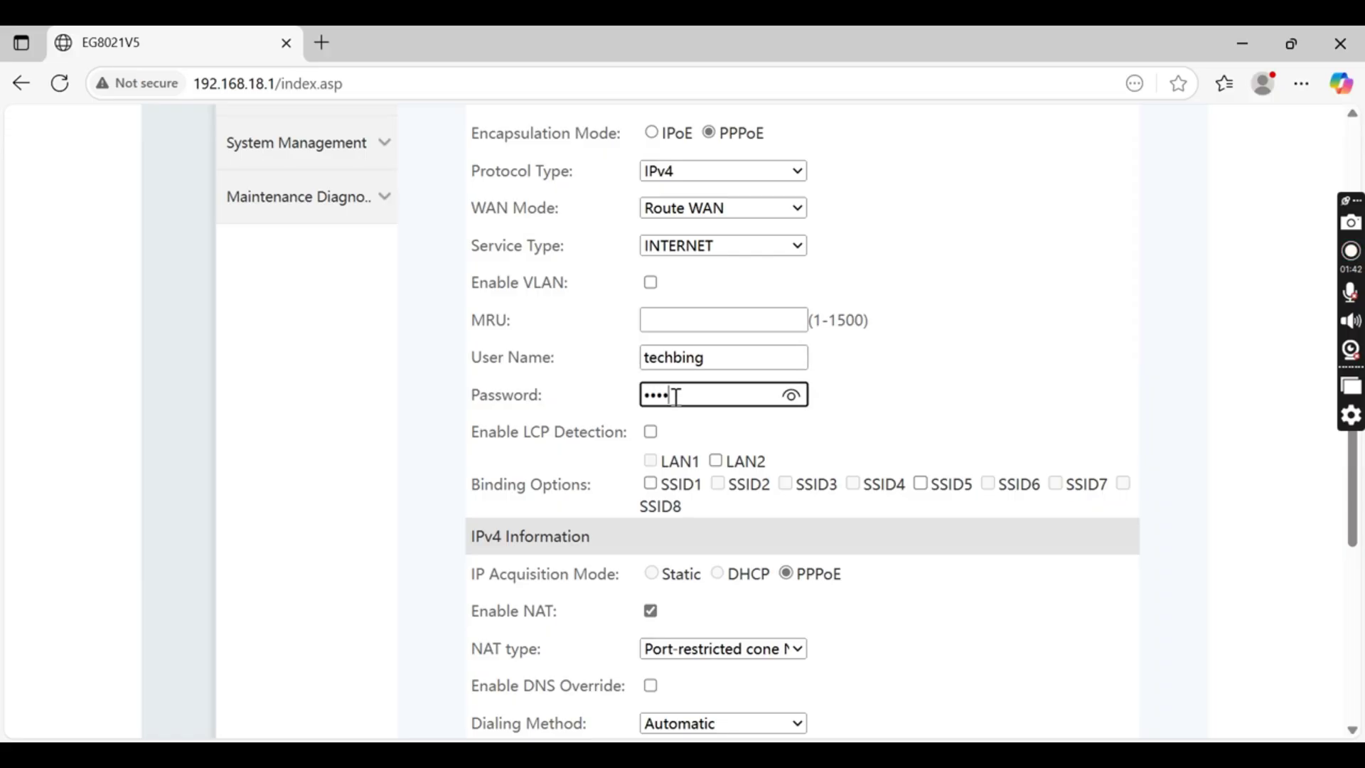
scroll(753, 433, "down", 3)
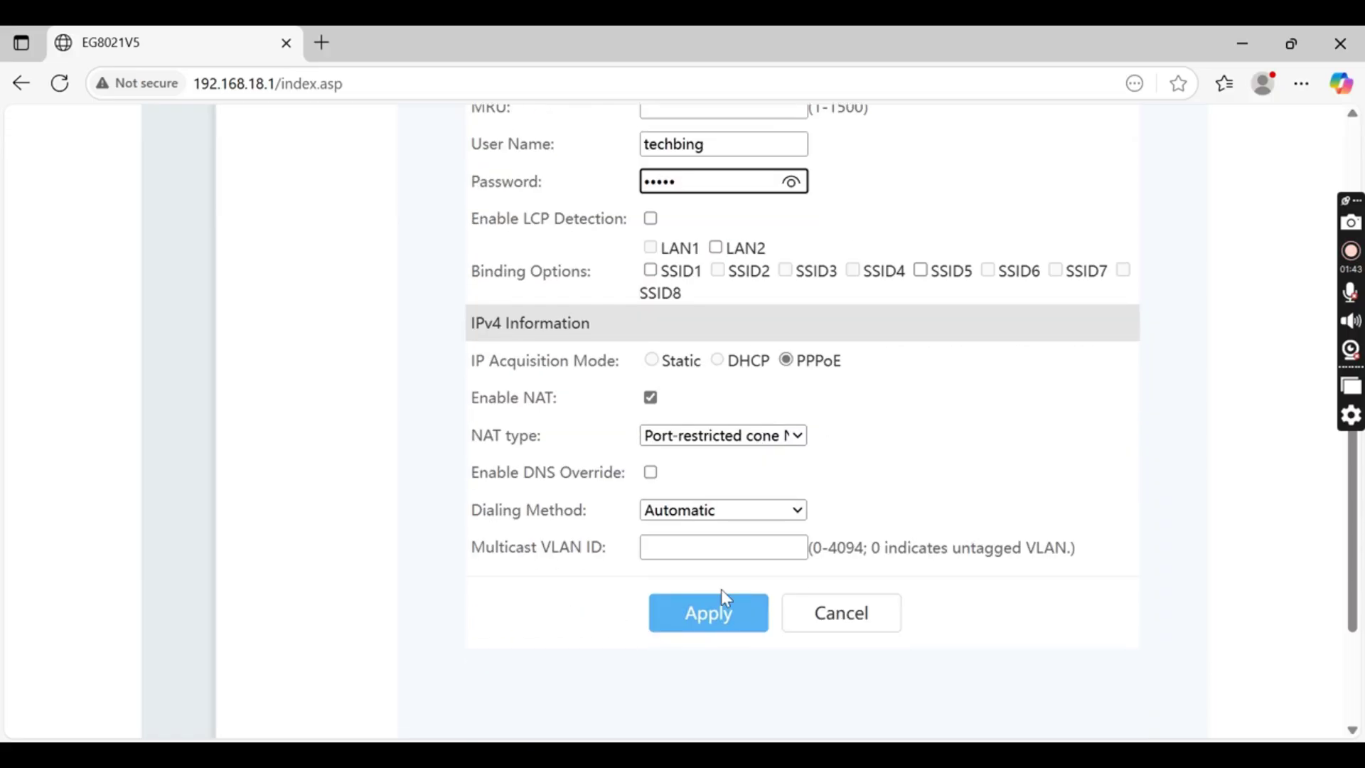
left_click(720, 617)
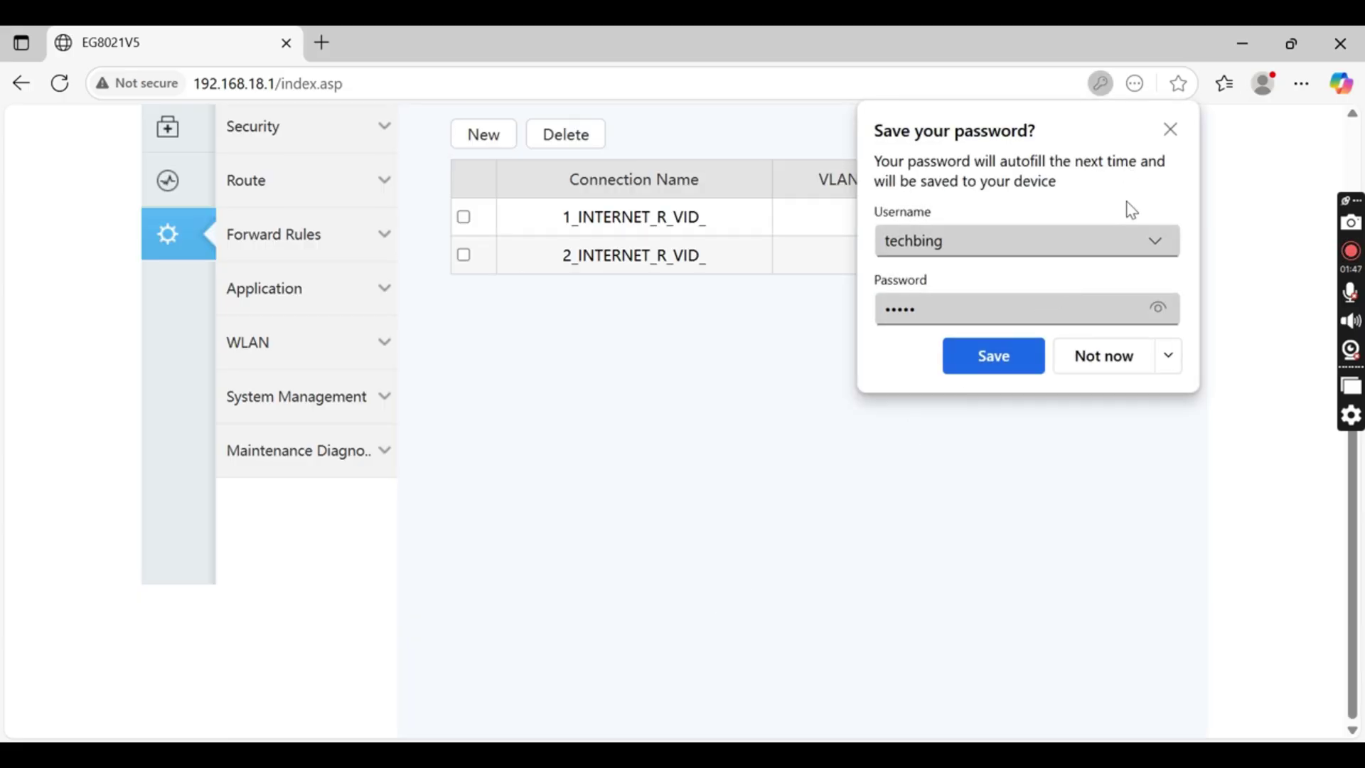
Dismiss the password prompt and open the Upstream Port configuration under System Management
left_click(1170, 130)
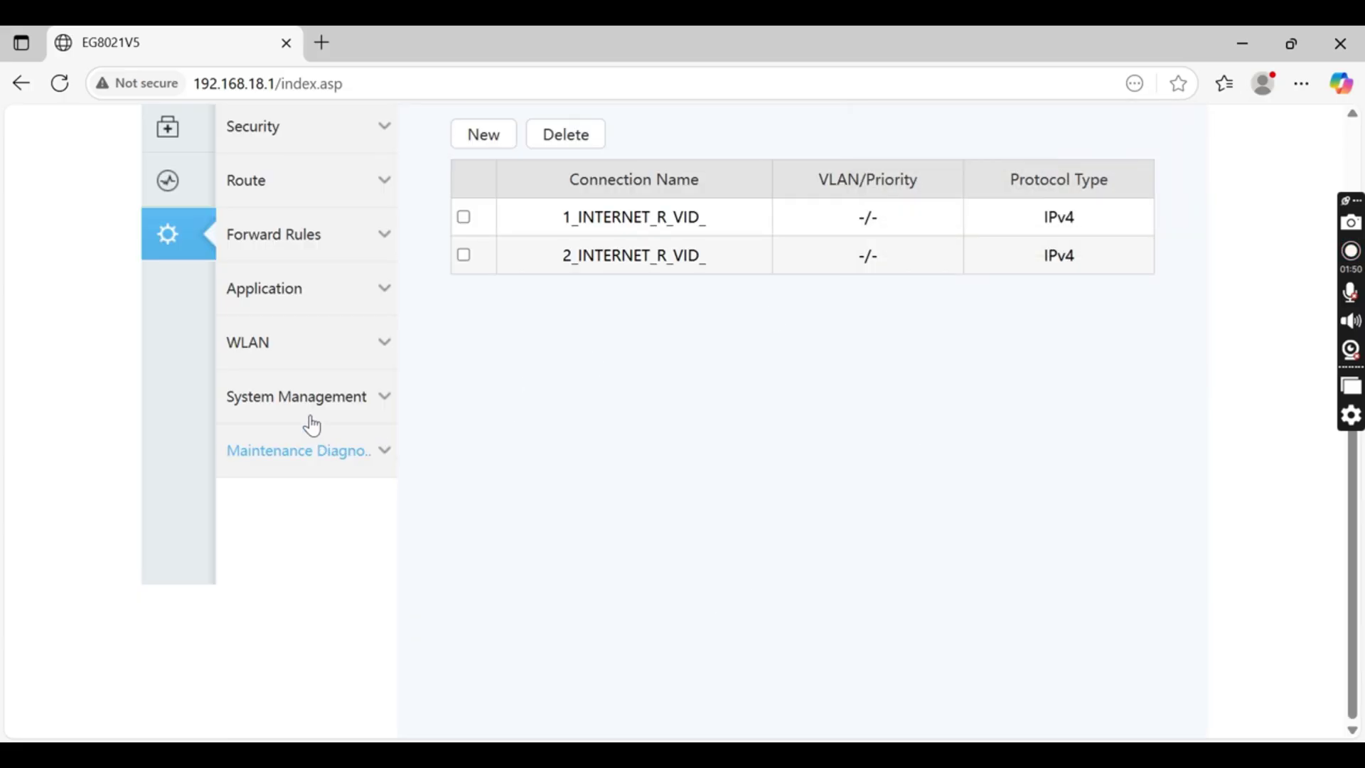
left_click(370, 415)
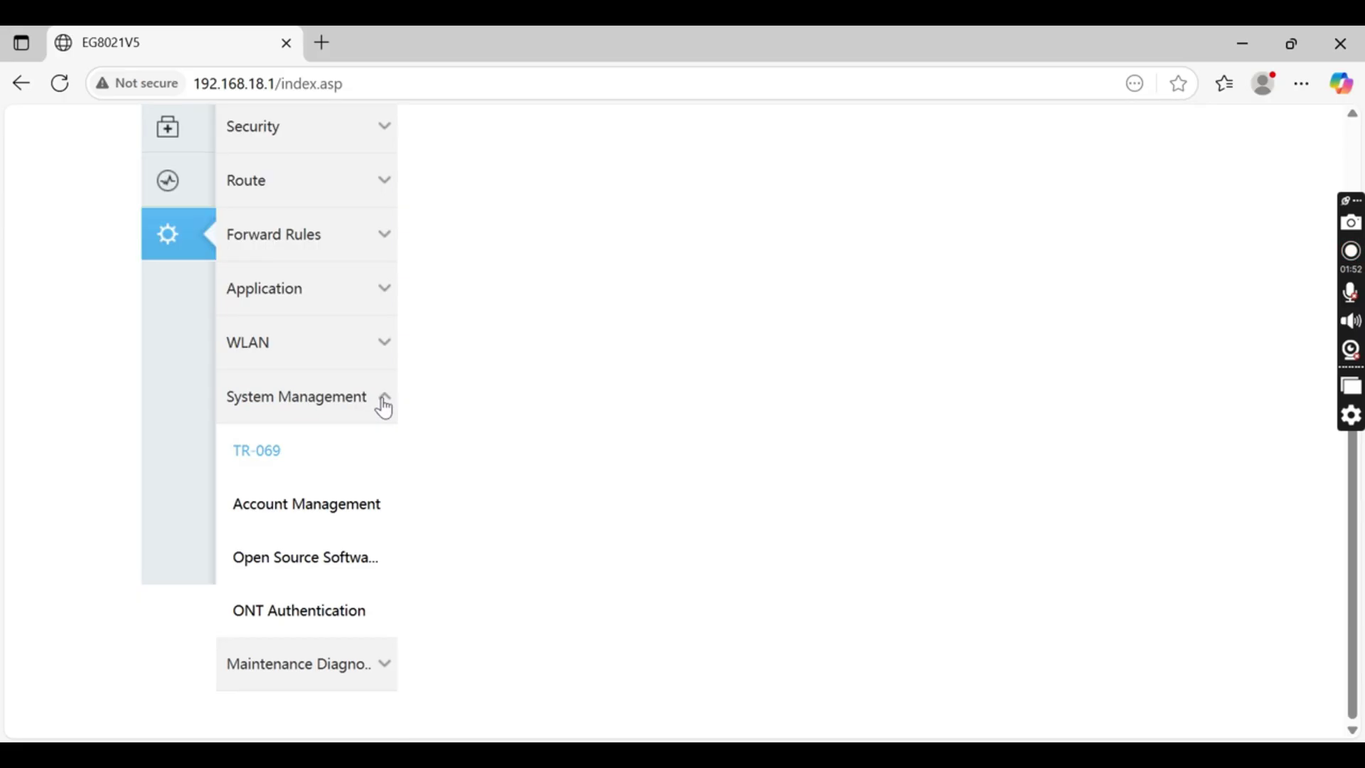
left_click(373, 668)
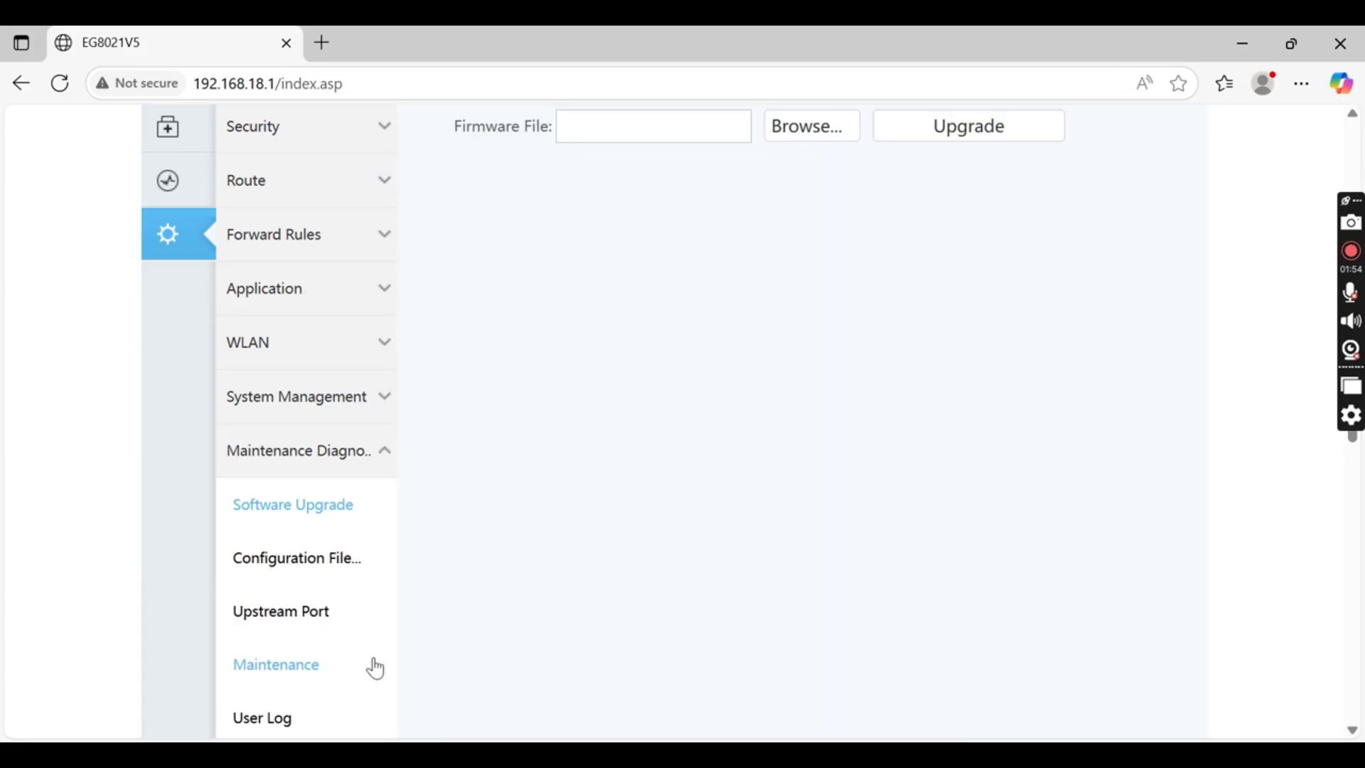
left_click(321, 620)
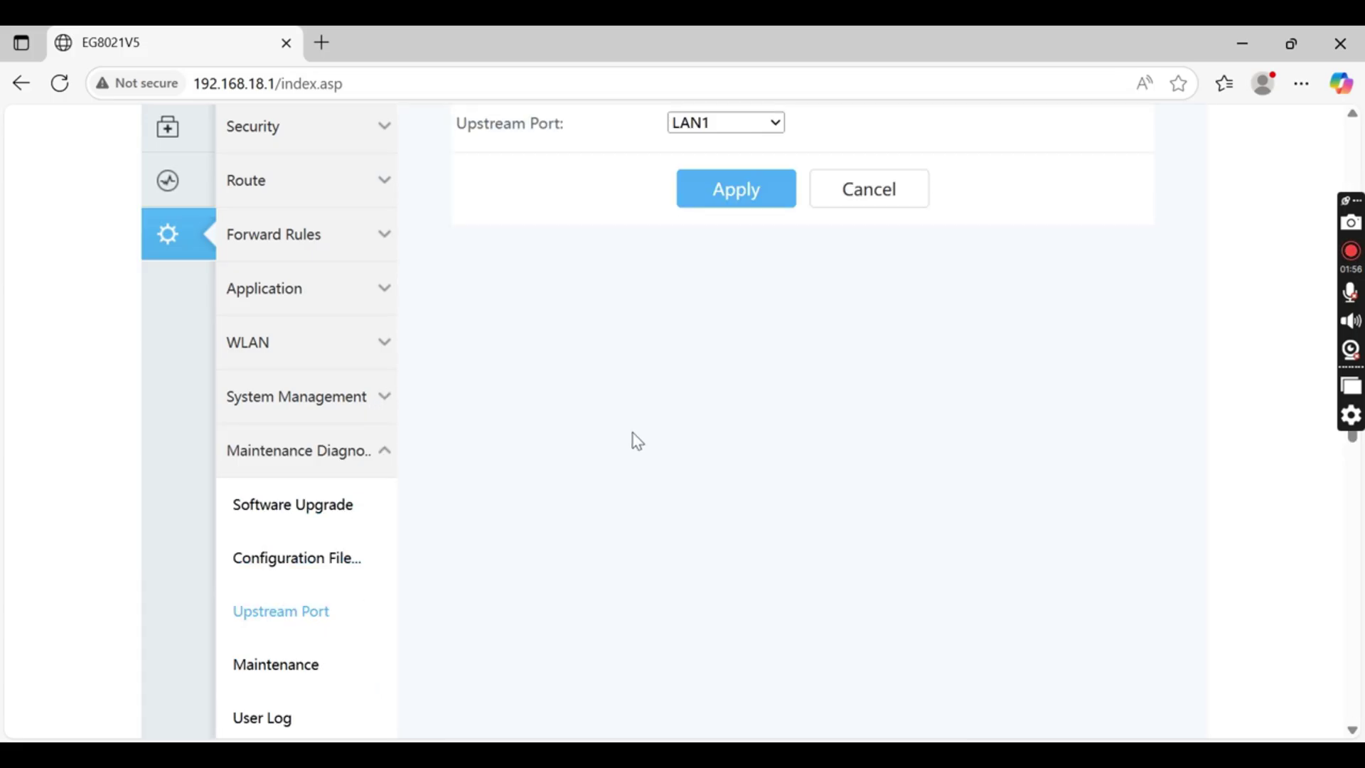
scroll(669, 445, "up", 3)
Set the upstream port to Optical, apply, and confirm the device restart
left_click(713, 298)
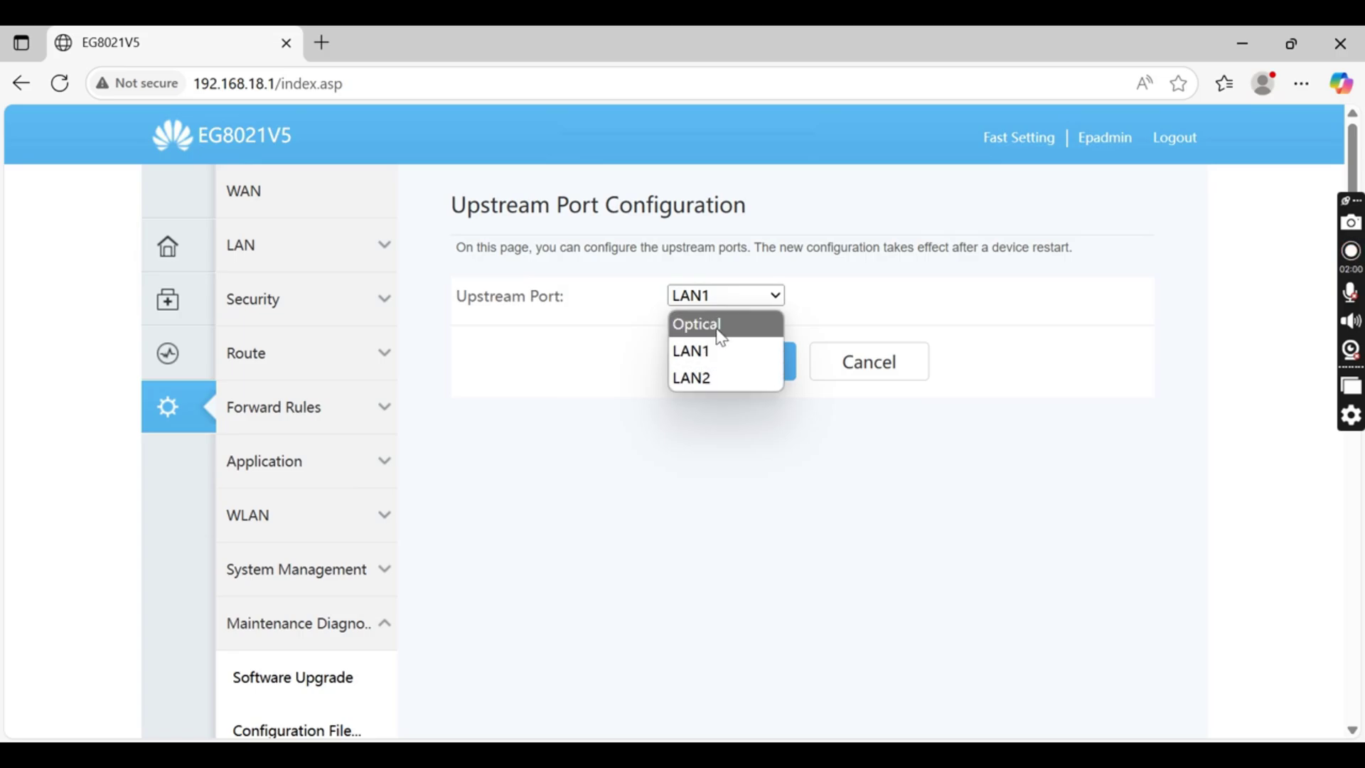
left_click(722, 339)
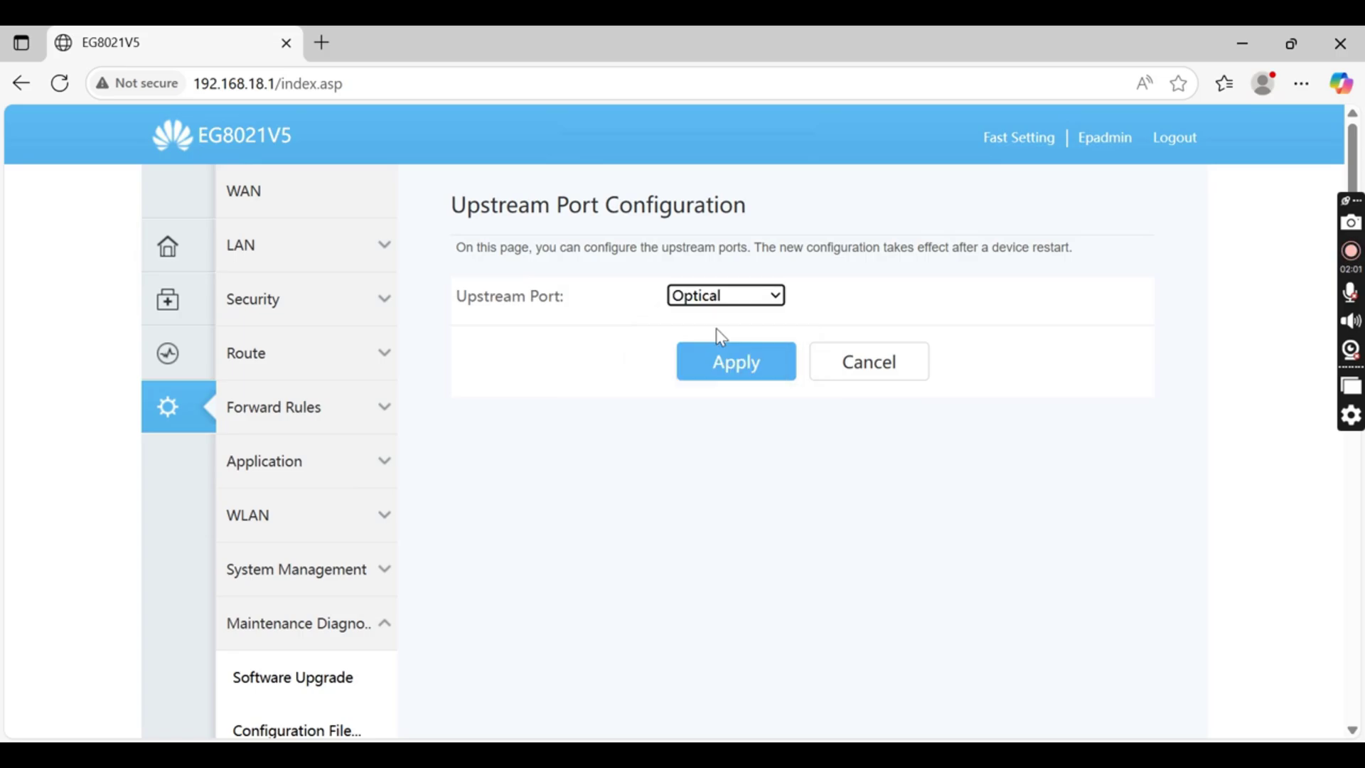
left_click(732, 304)
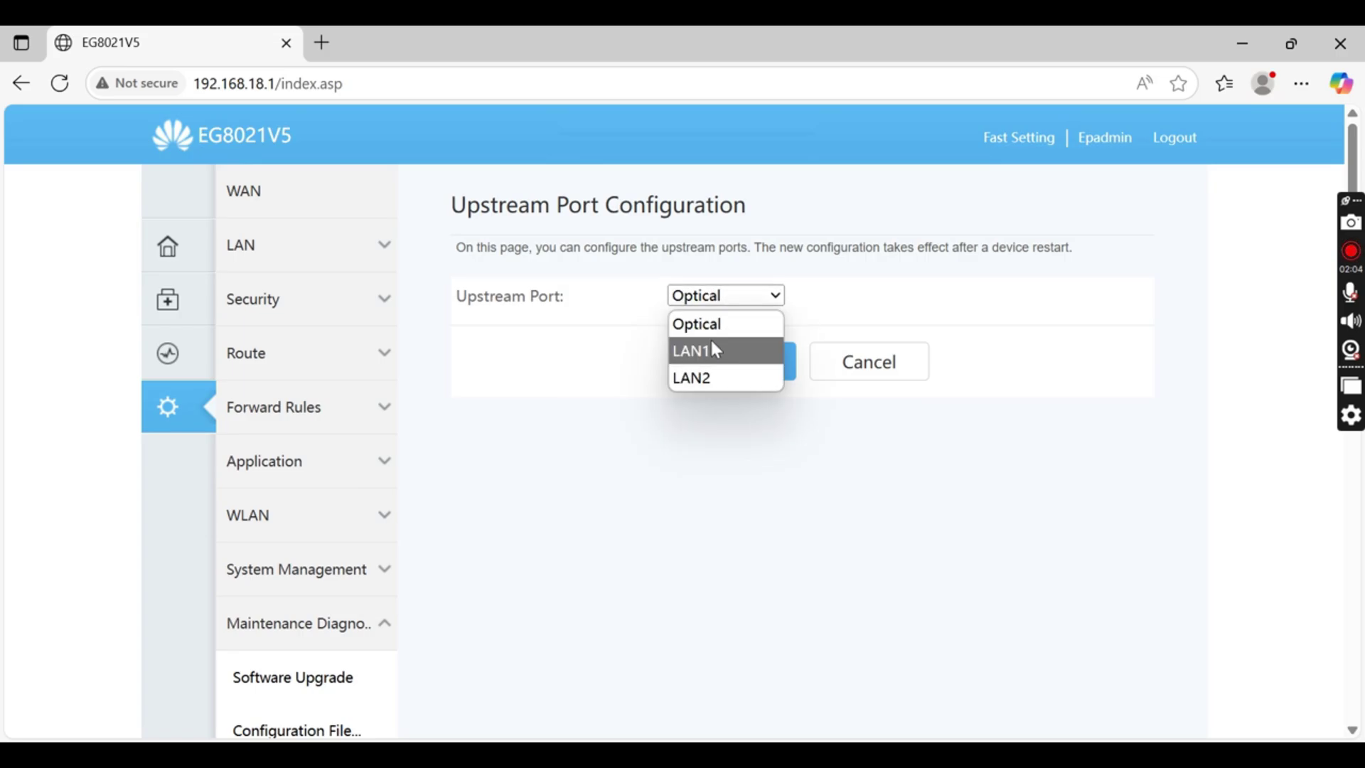
left_click(731, 326)
left_click(730, 303)
left_click(719, 352)
left_click(731, 304)
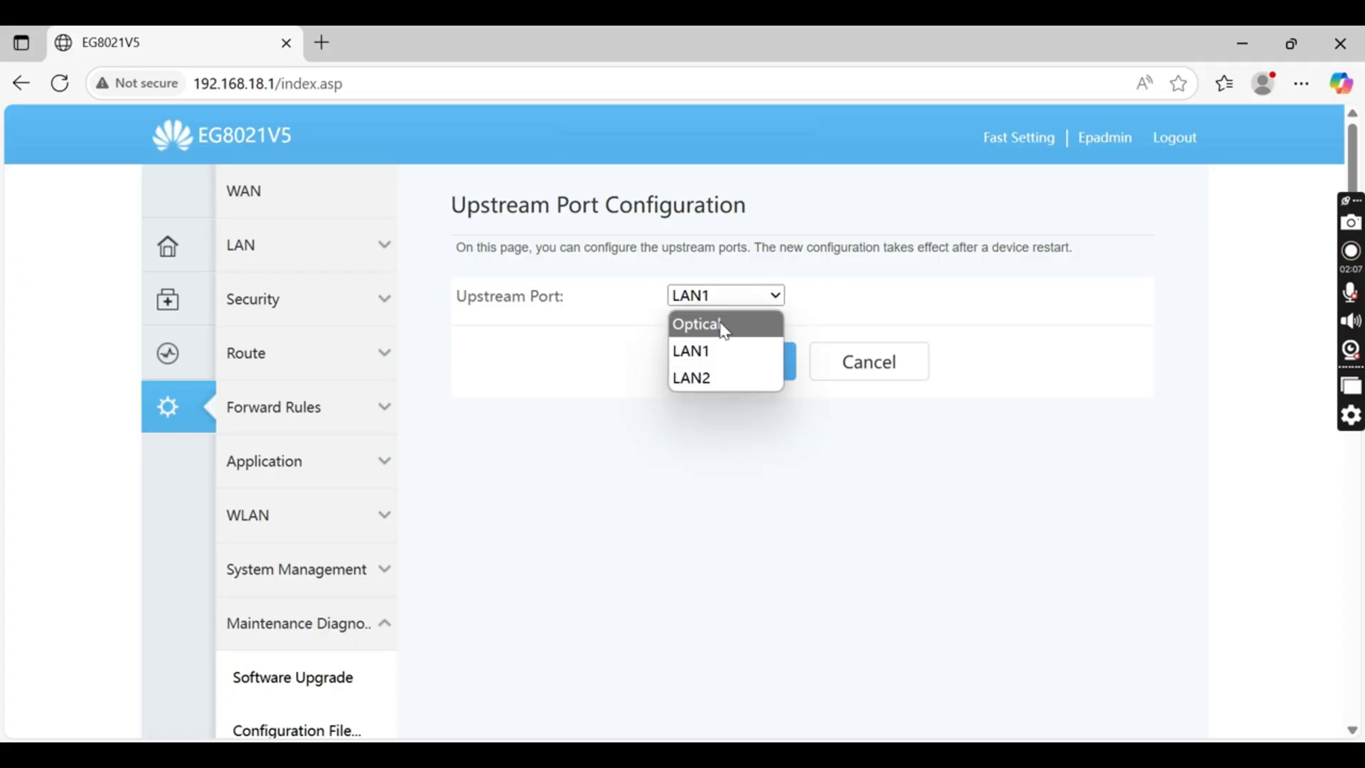
left_click(724, 328)
left_click(724, 304)
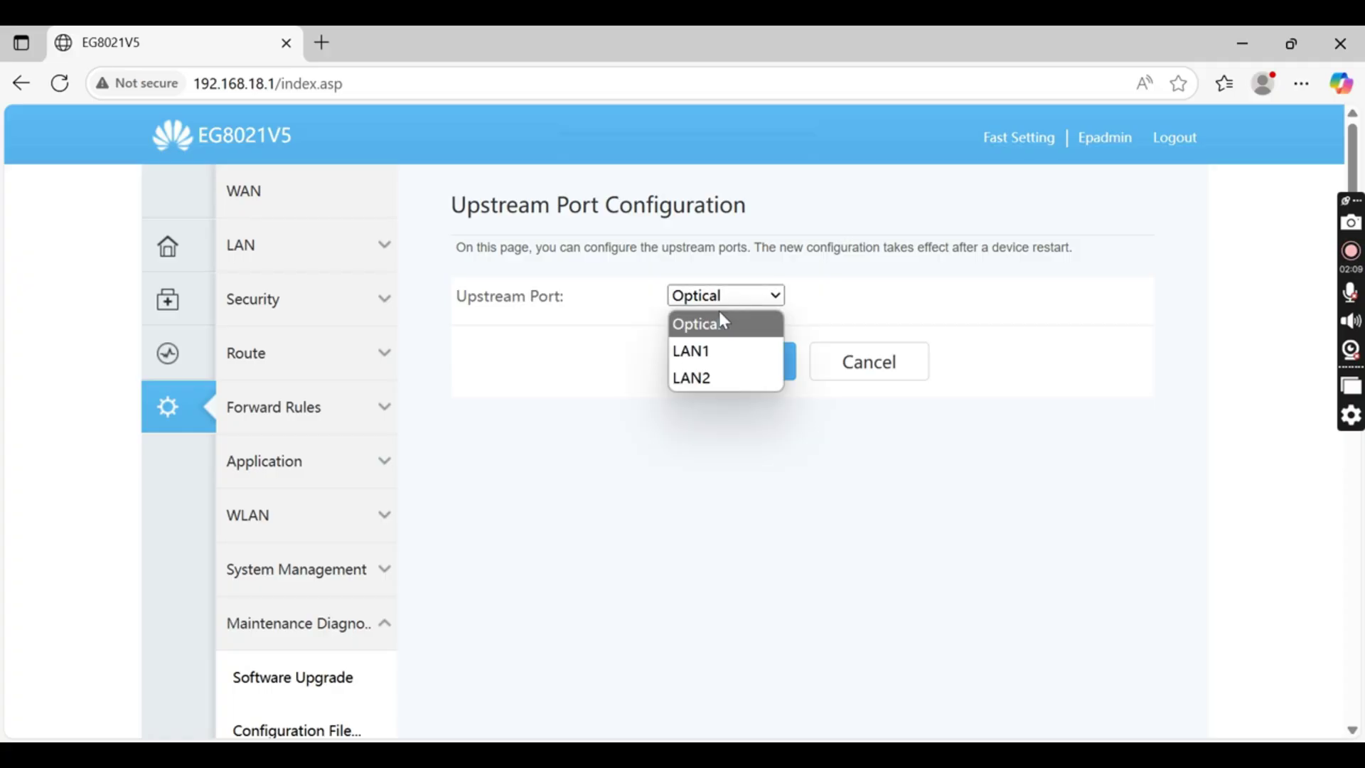
left_click(714, 351)
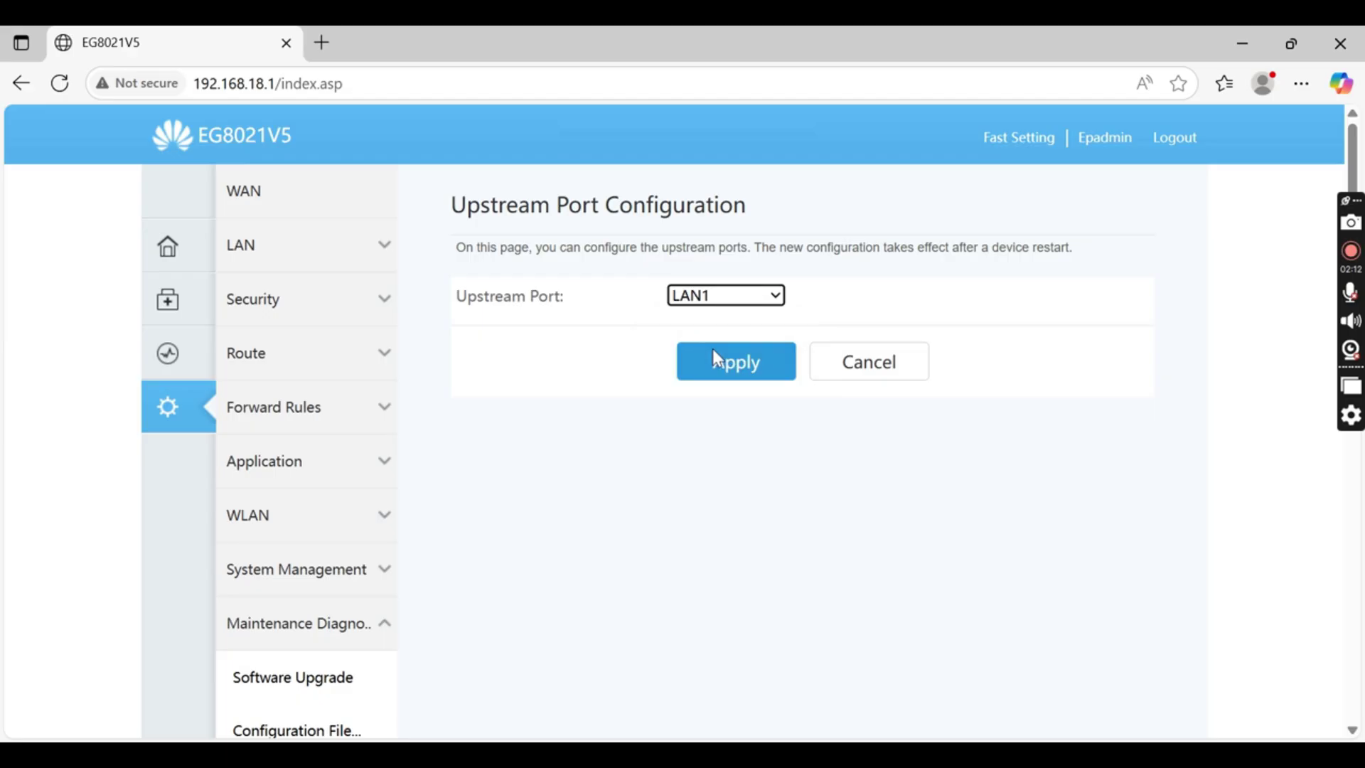
left_click(731, 304)
left_click(730, 320)
left_click(736, 363)
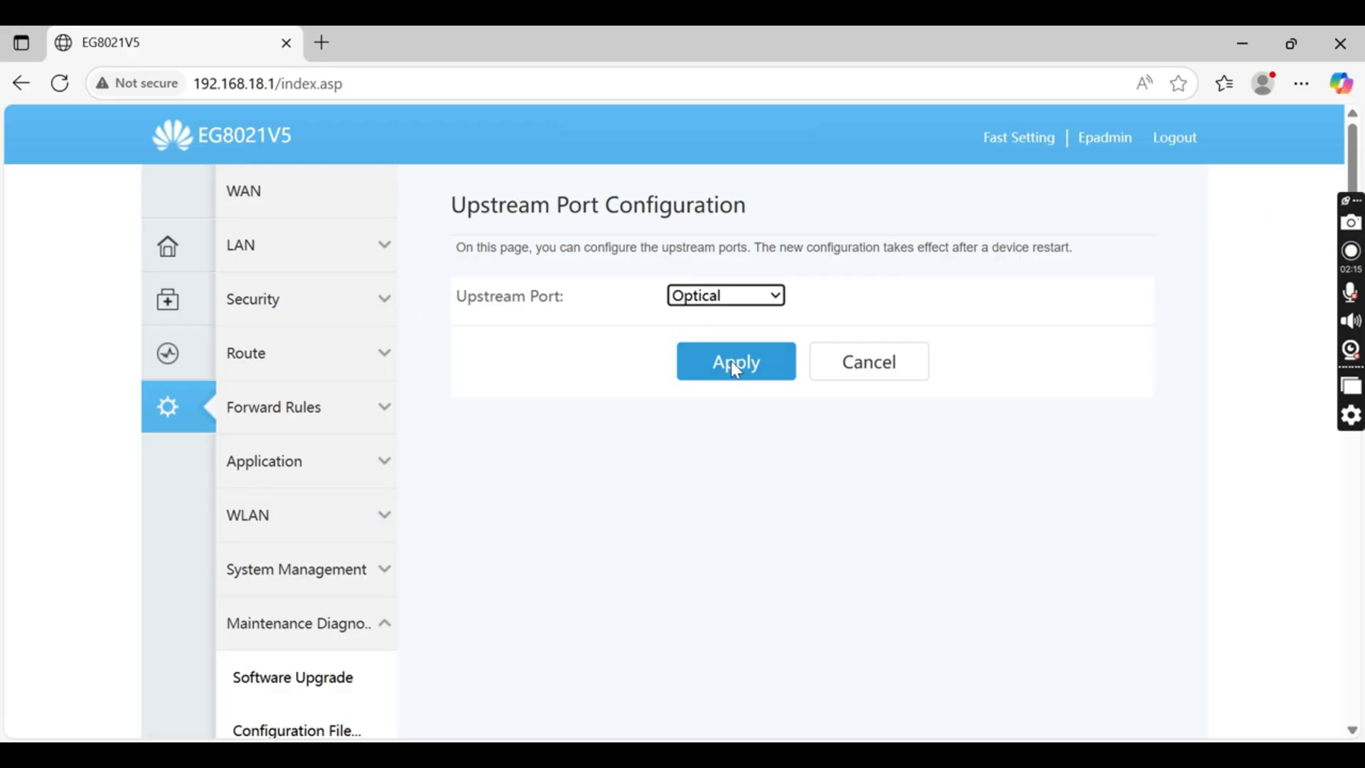
left_click(731, 360)
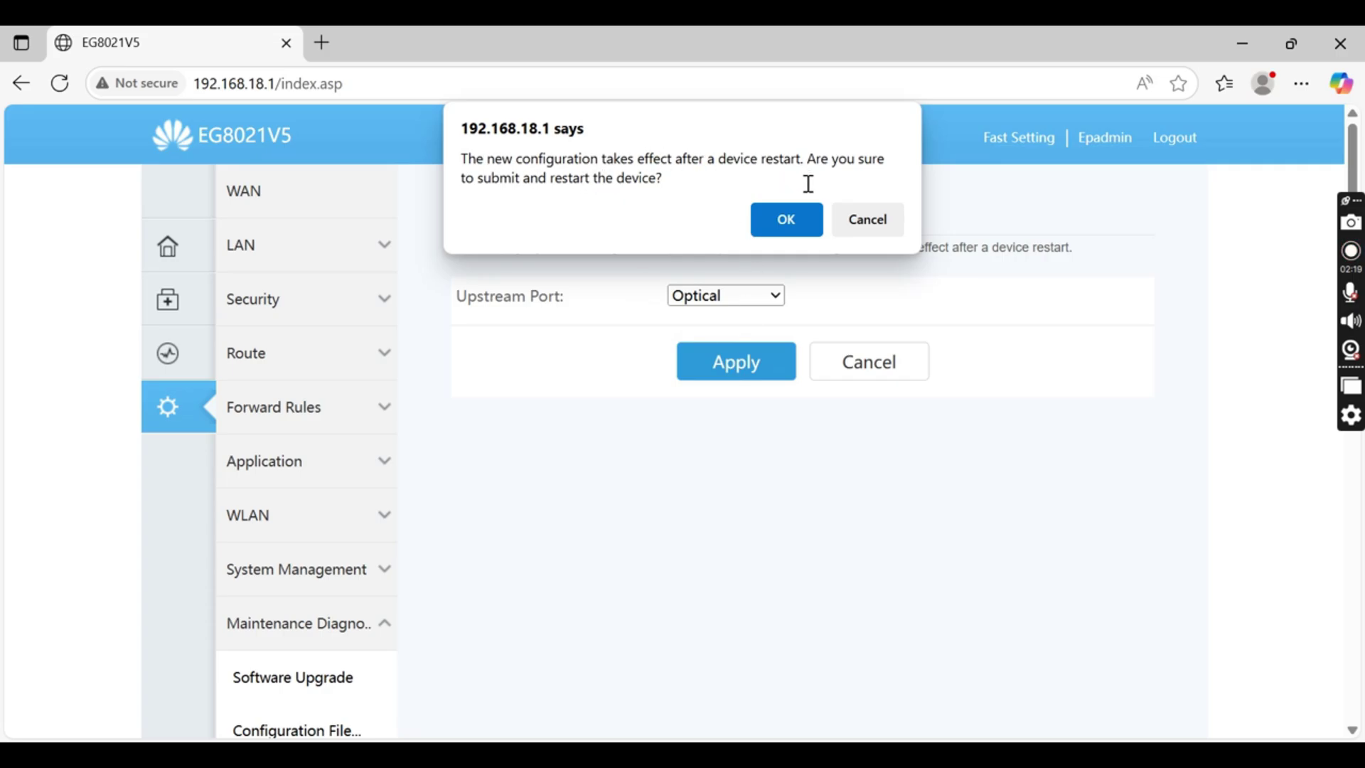
left_click(790, 220)
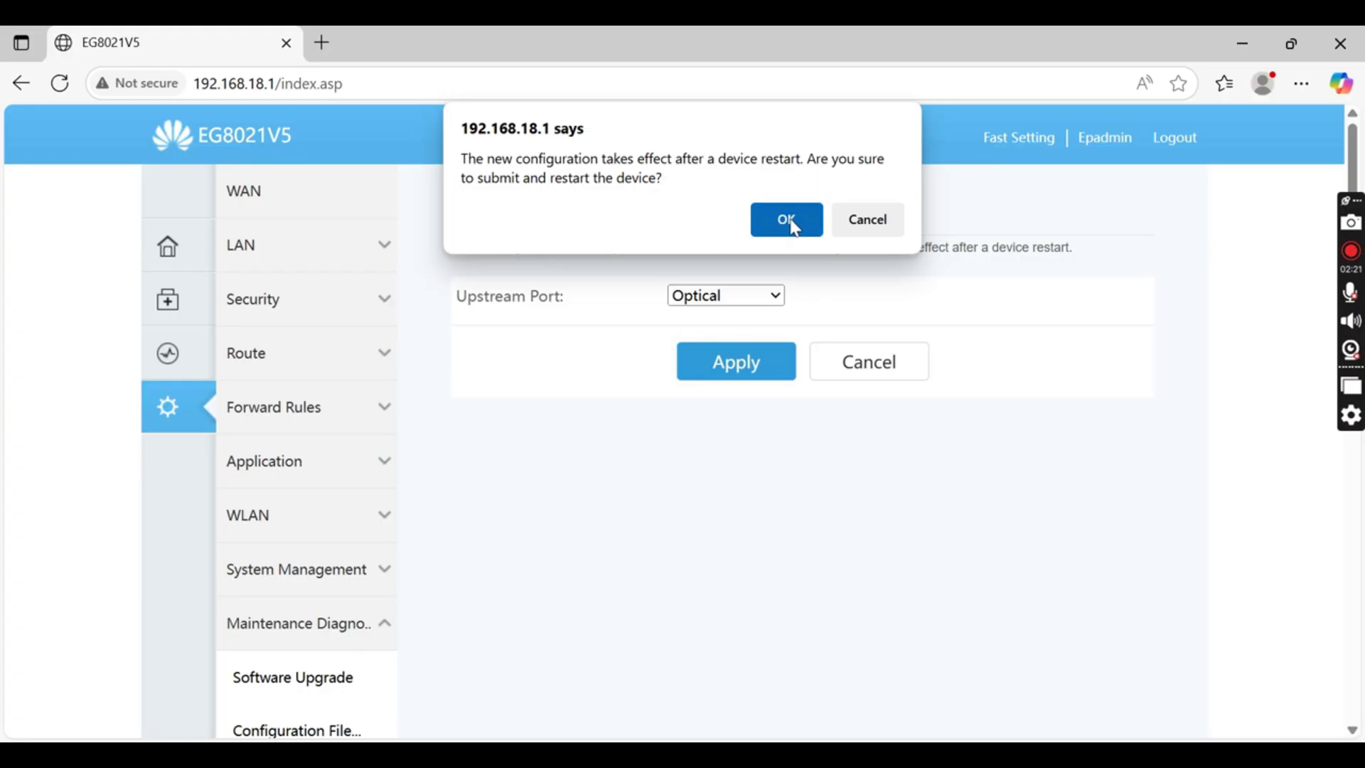
Confirm the restart, log back in with saved credentials, and expand Advanced > LAN
left_click(793, 226)
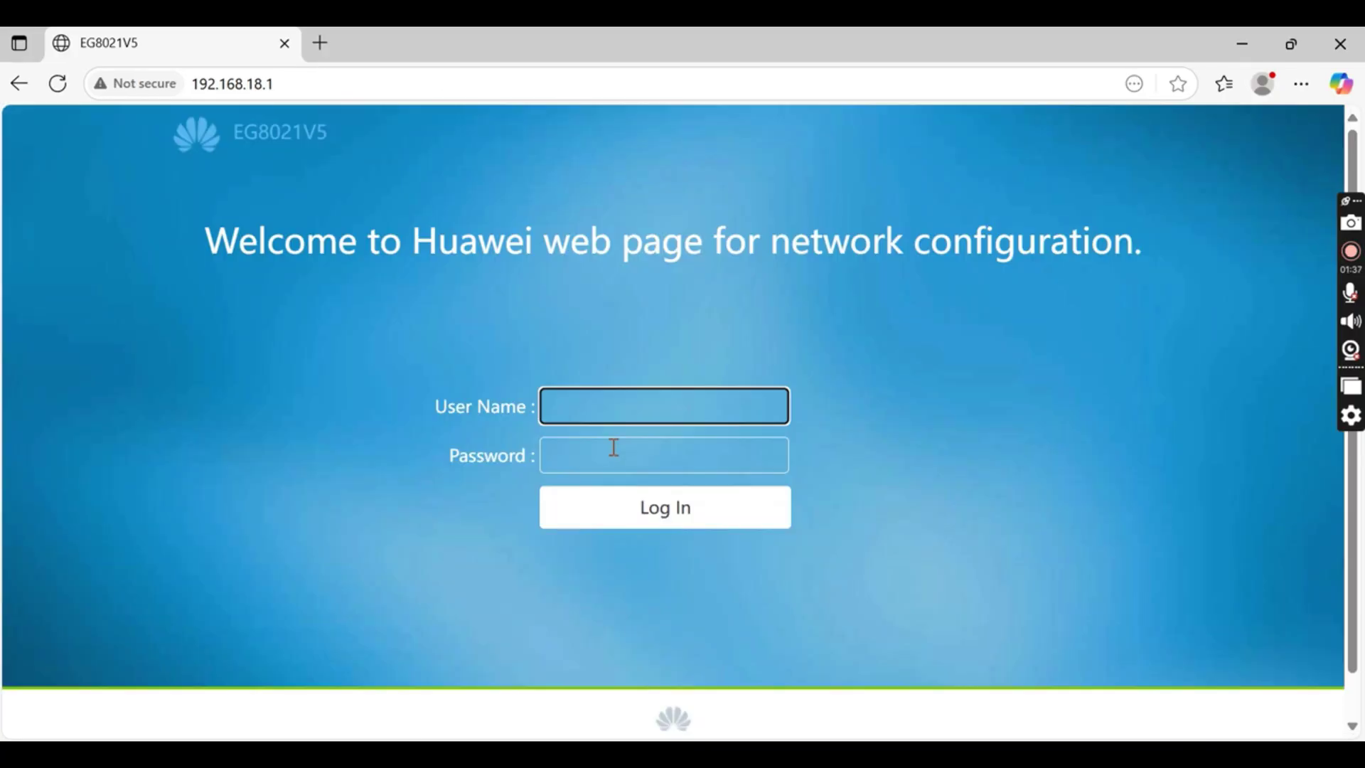
left_click(614, 451)
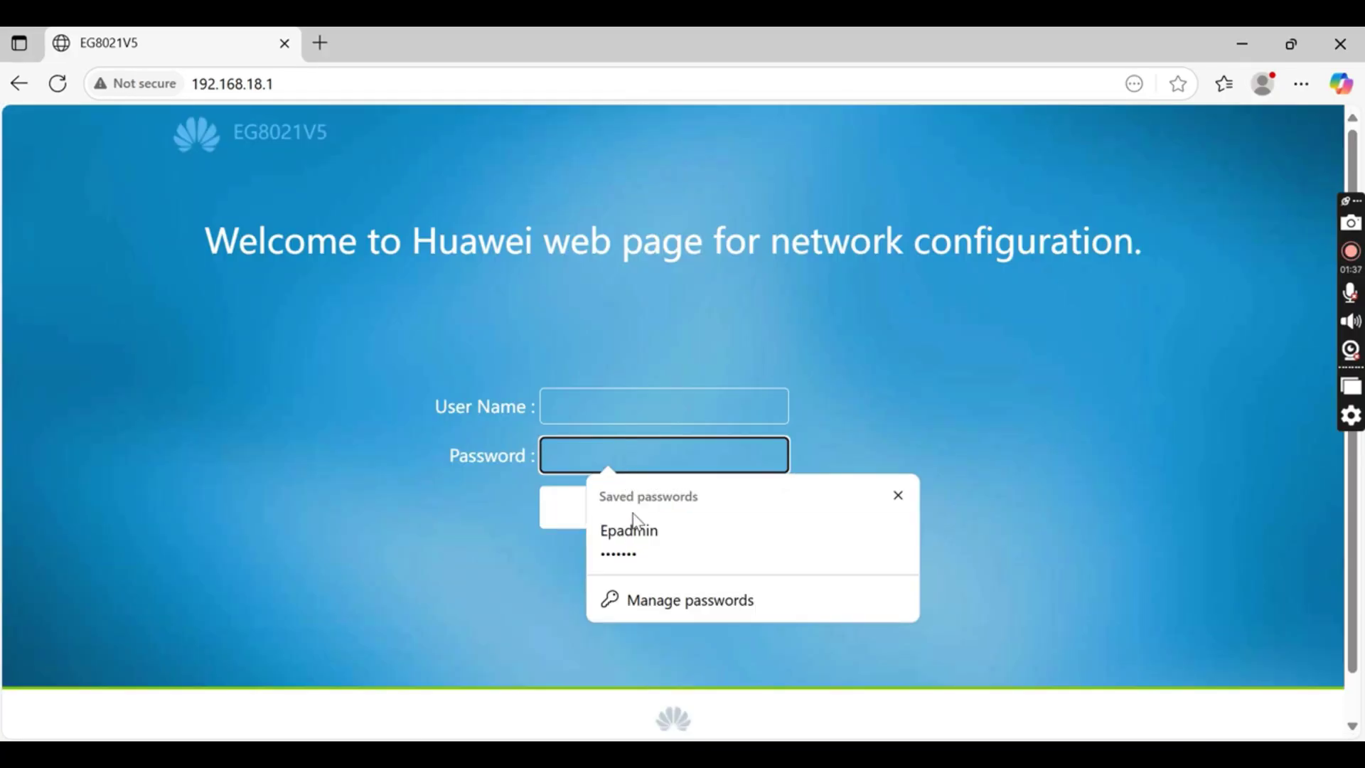
left_click(635, 526)
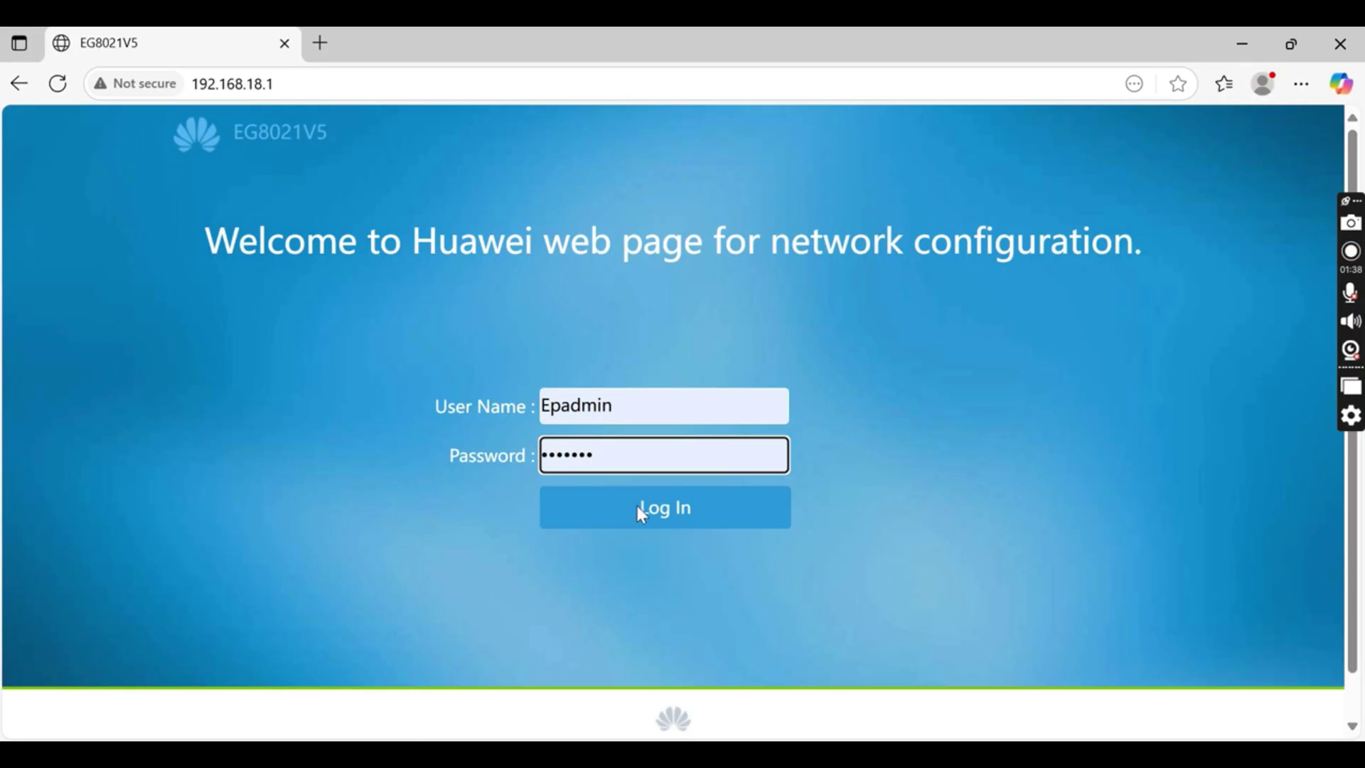
left_click(638, 507)
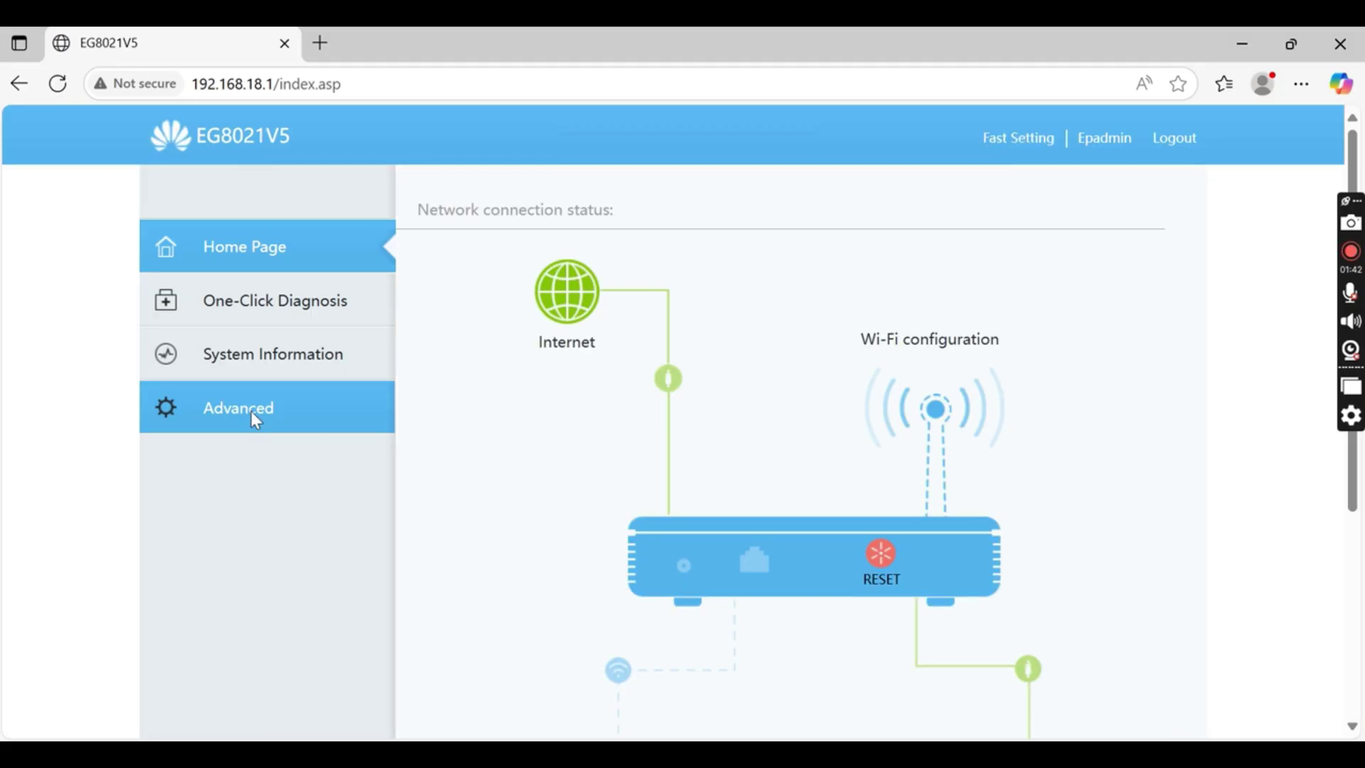
left_click(254, 425)
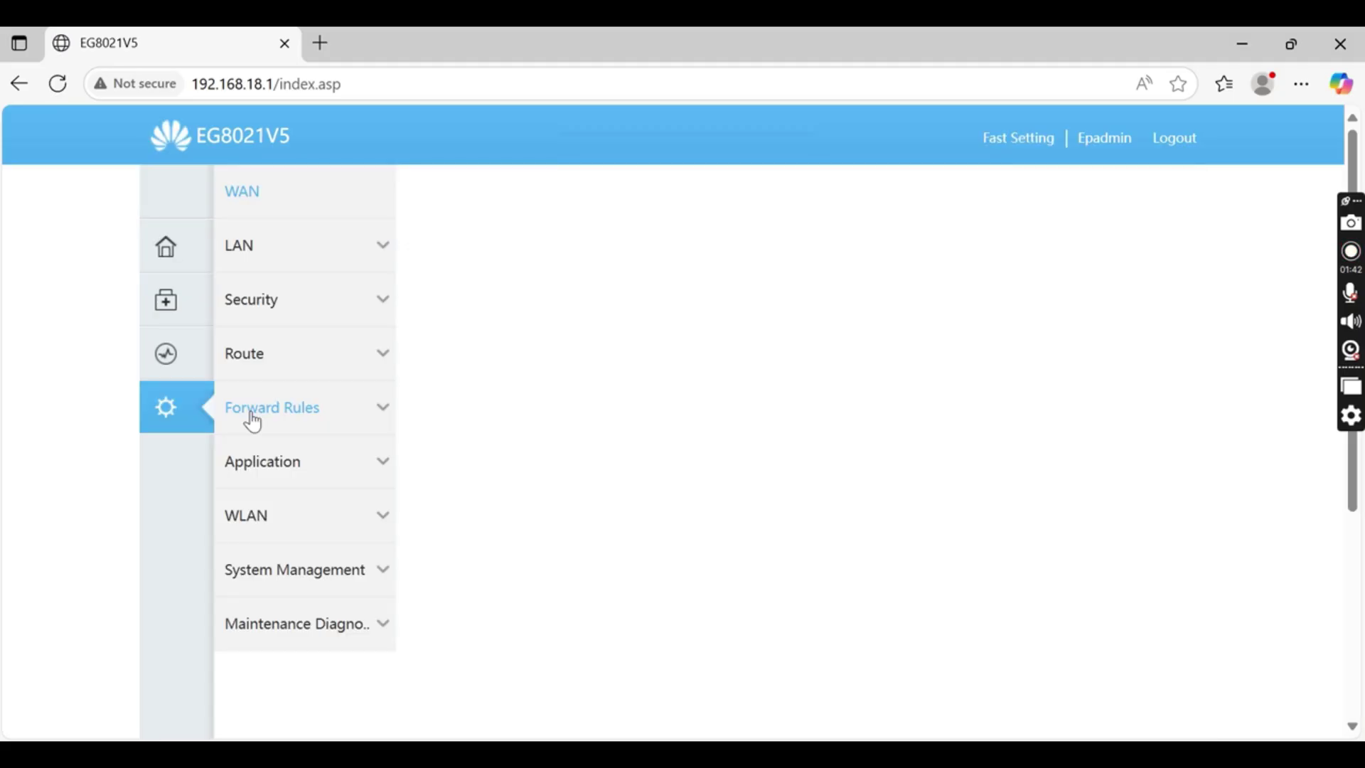
left_click(293, 263)
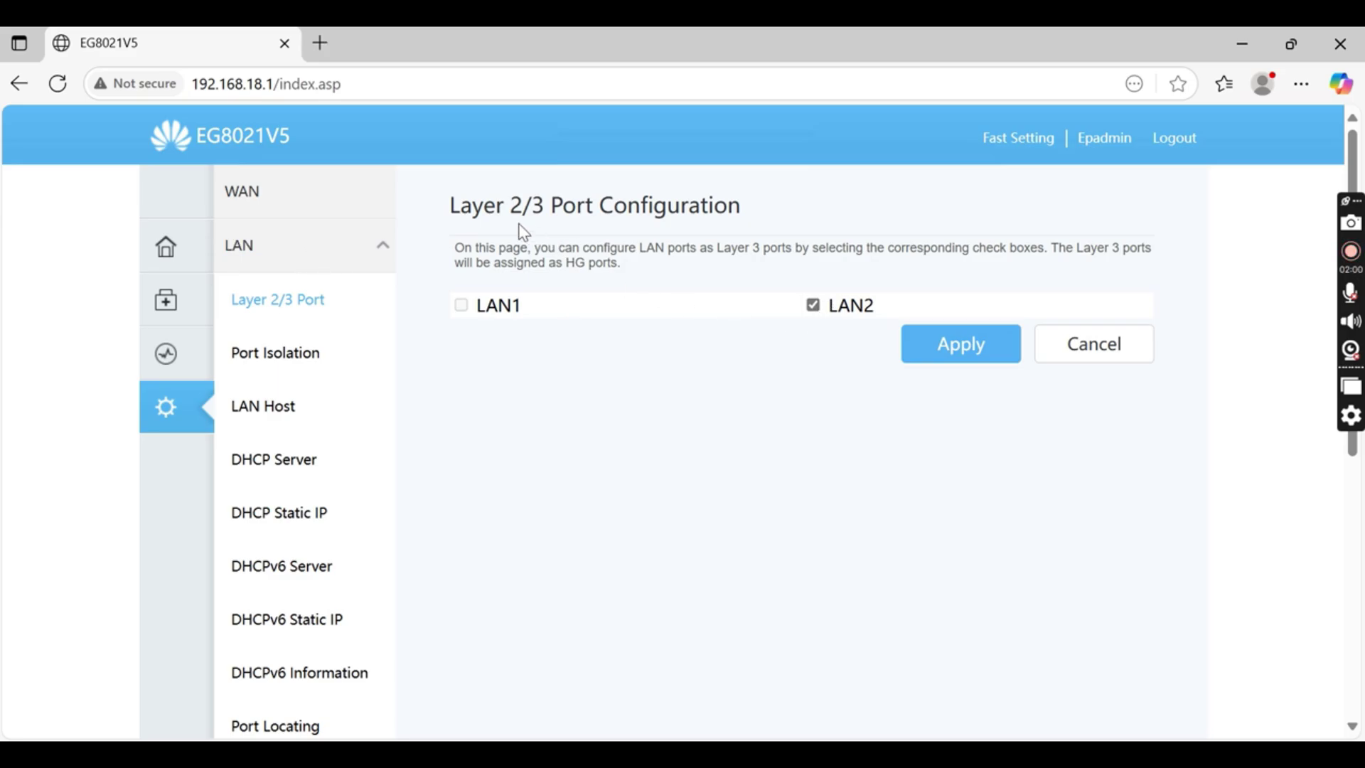
Highlight the page title and the page description for emphasis
left_click_drag(470, 208, 648, 209)
left_click(458, 254)
left_click_drag(458, 254, 633, 268)
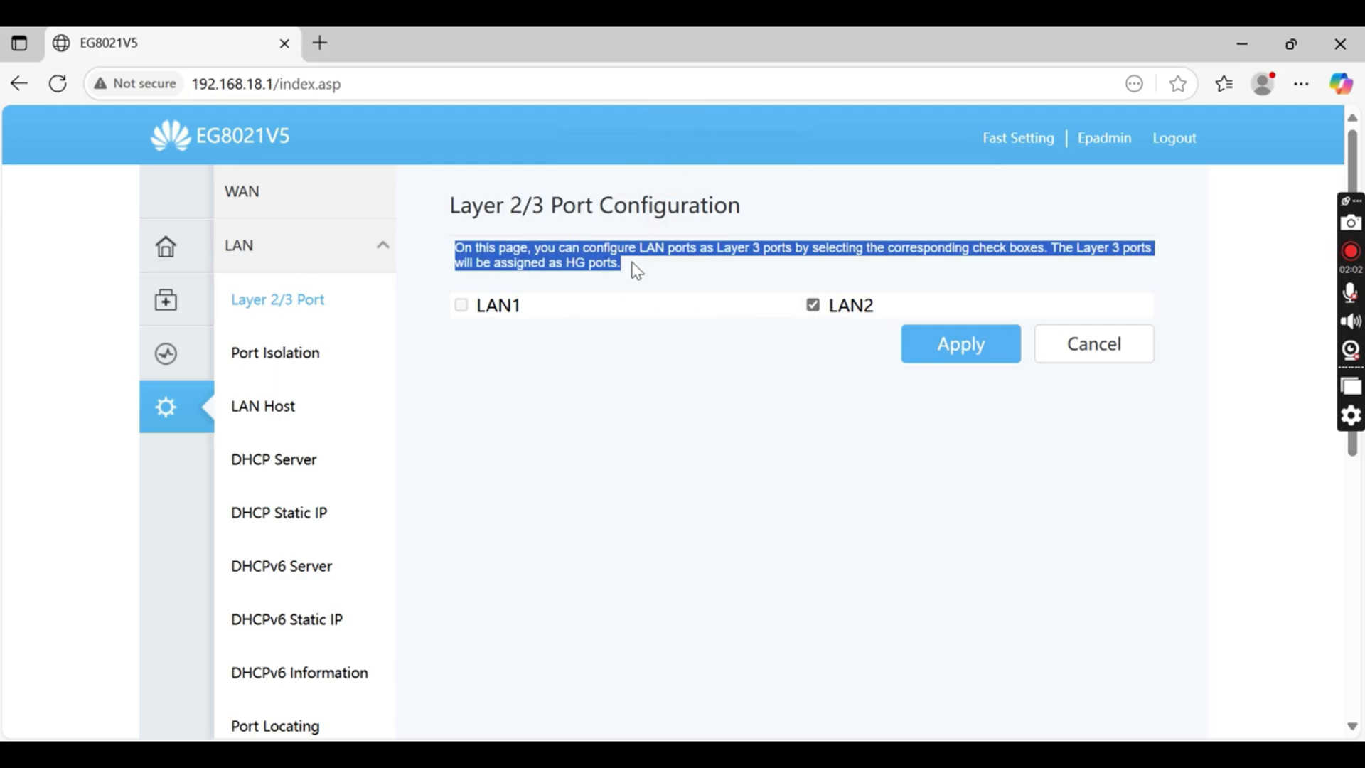
Display the LAN Host settings: address 192.168.18.1, mask 255.255.255.0, by way of Port Isolation
left_click(963, 344)
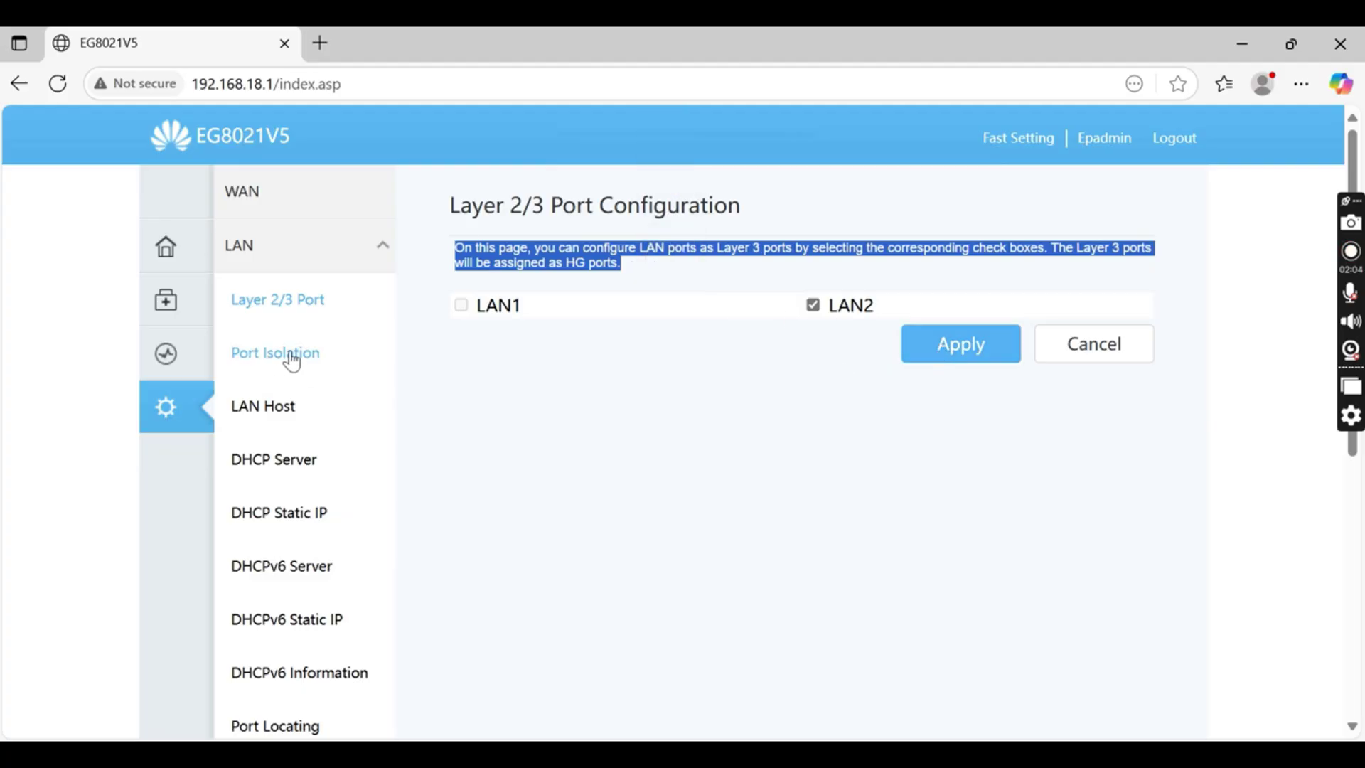
left_click(292, 360)
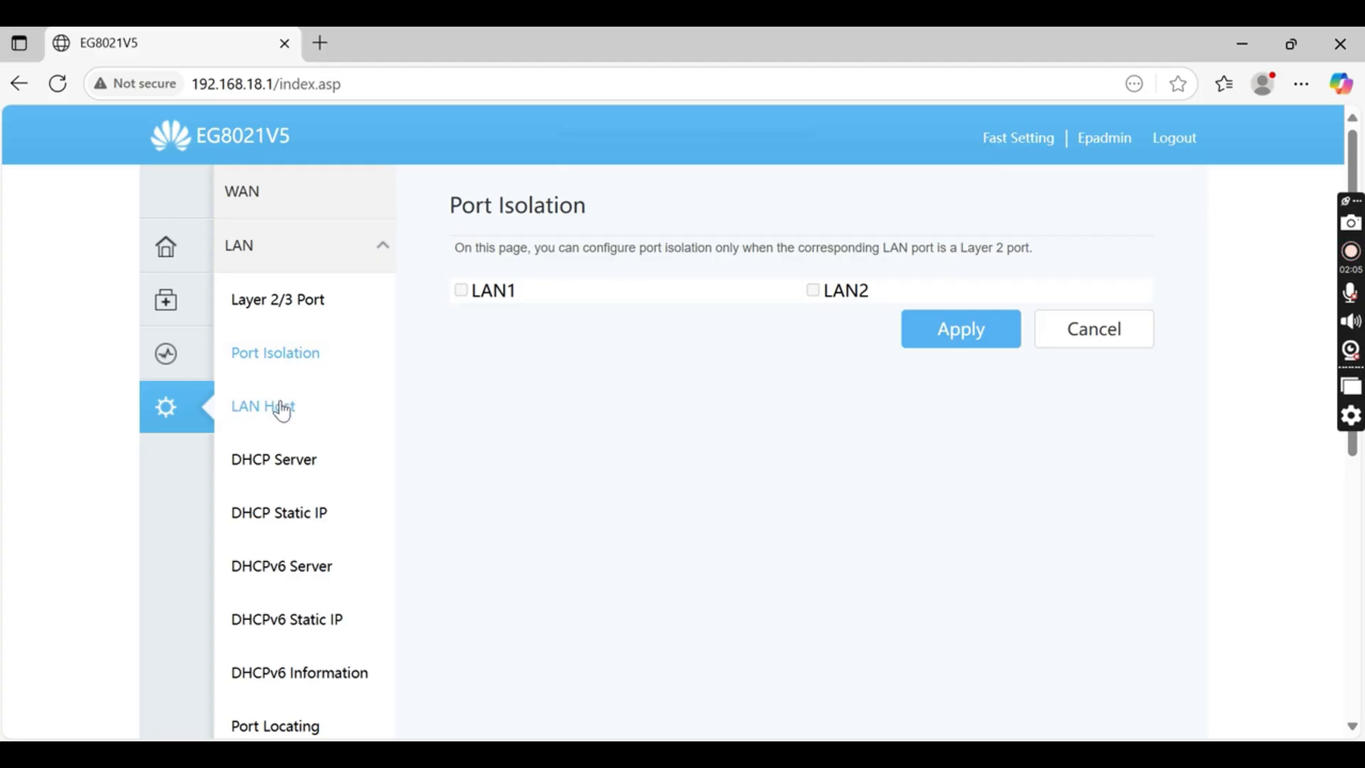
left_click(283, 408)
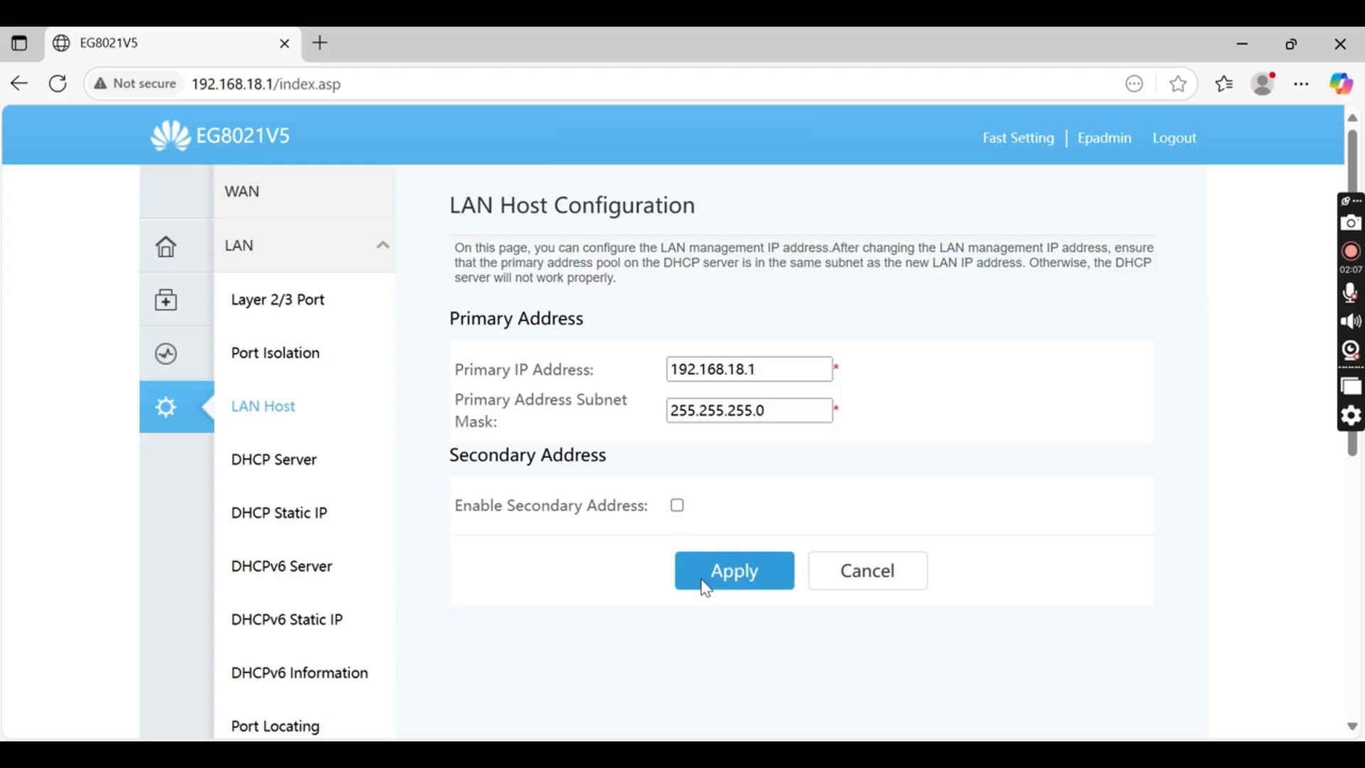
Review the DHCP pool 192.168.18.2–192.168.18.254 and DNS servers 8.8.8.8 and 8.8.4.4
left_click(300, 468)
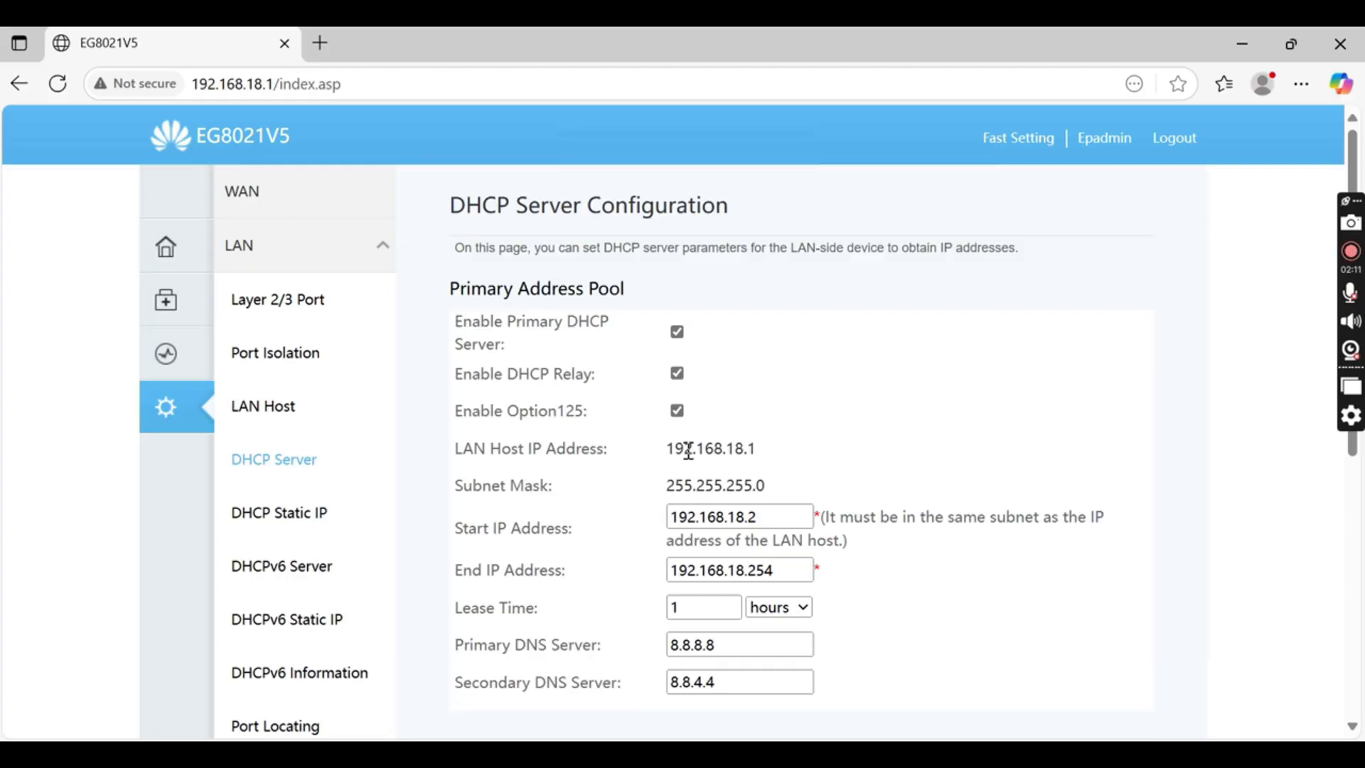
scroll(689, 452, "down", 5)
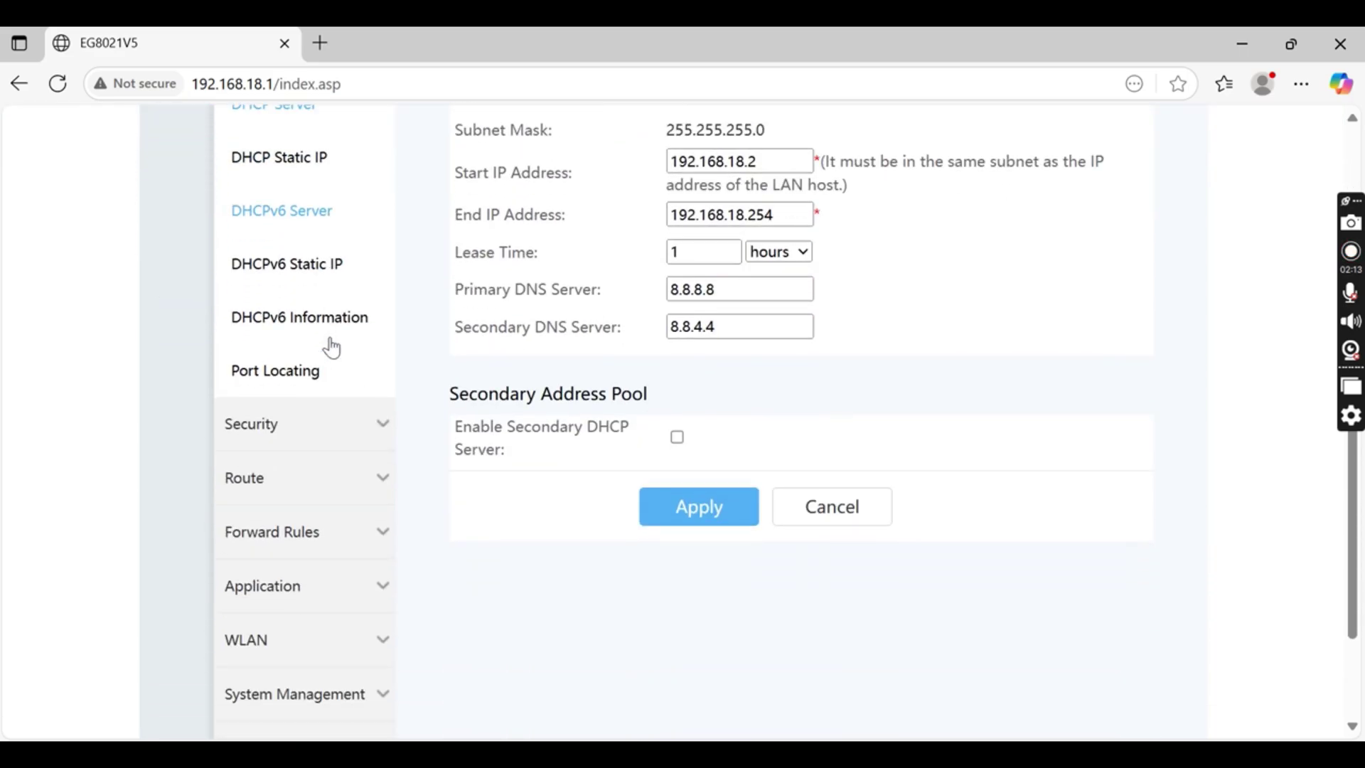
scroll(331, 348, "down", 1)
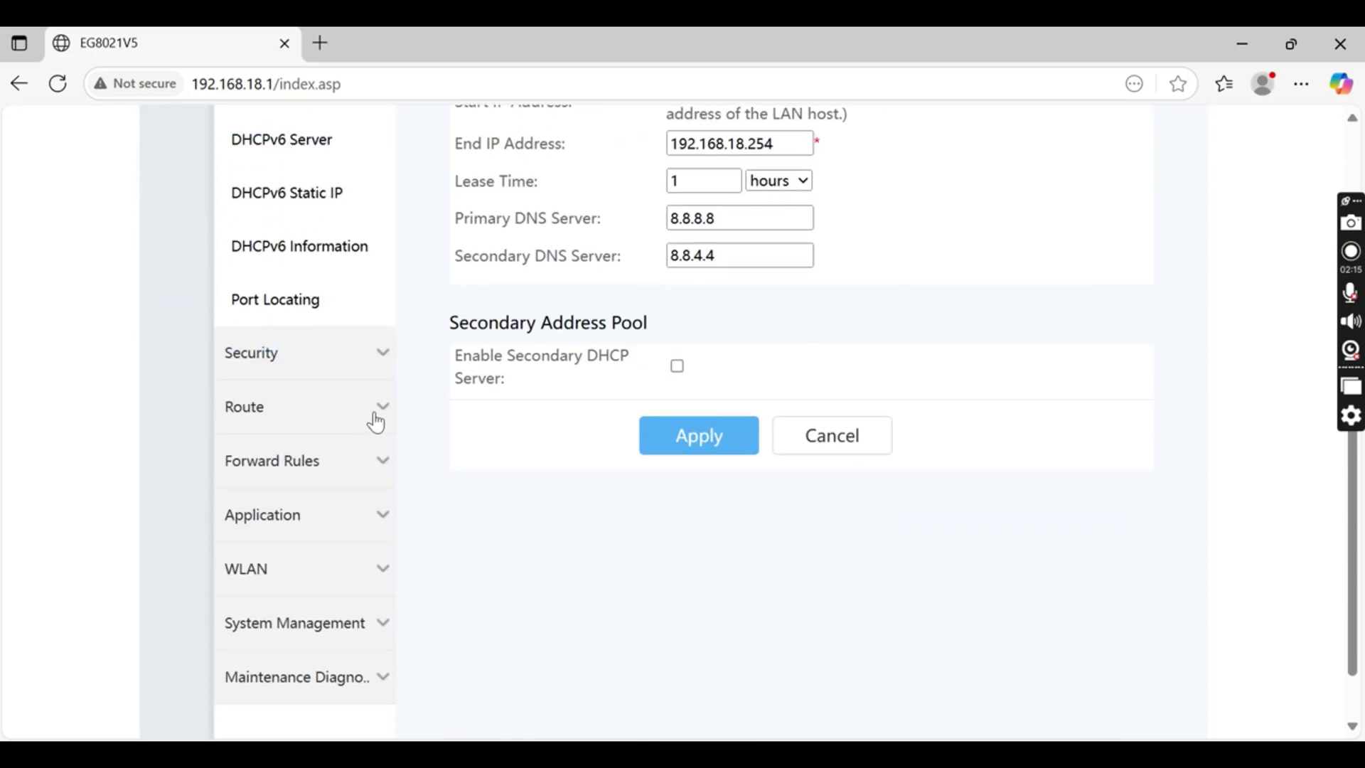
Replace the 2.4G SSID name with TechBing in the basic Wi-Fi network settings
left_click(379, 582)
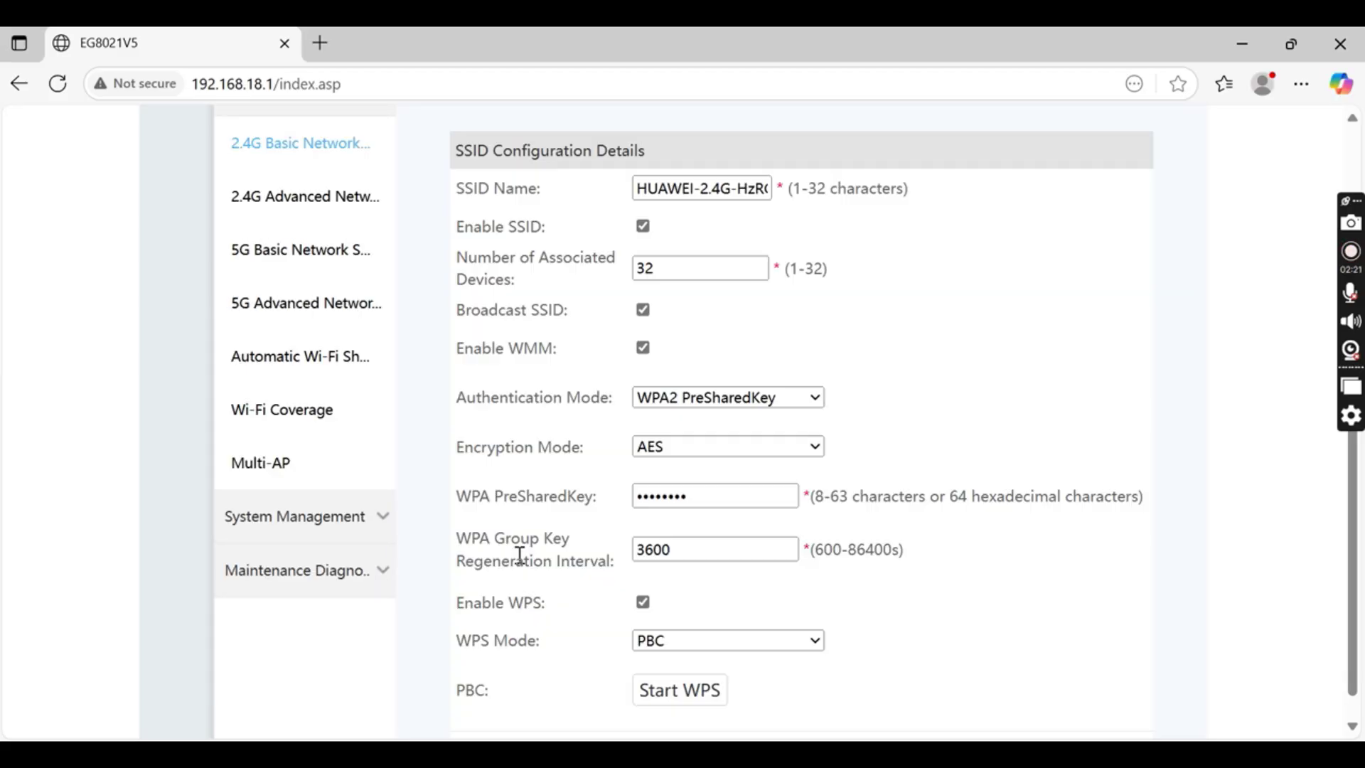
scroll(519, 555, "up", 3)
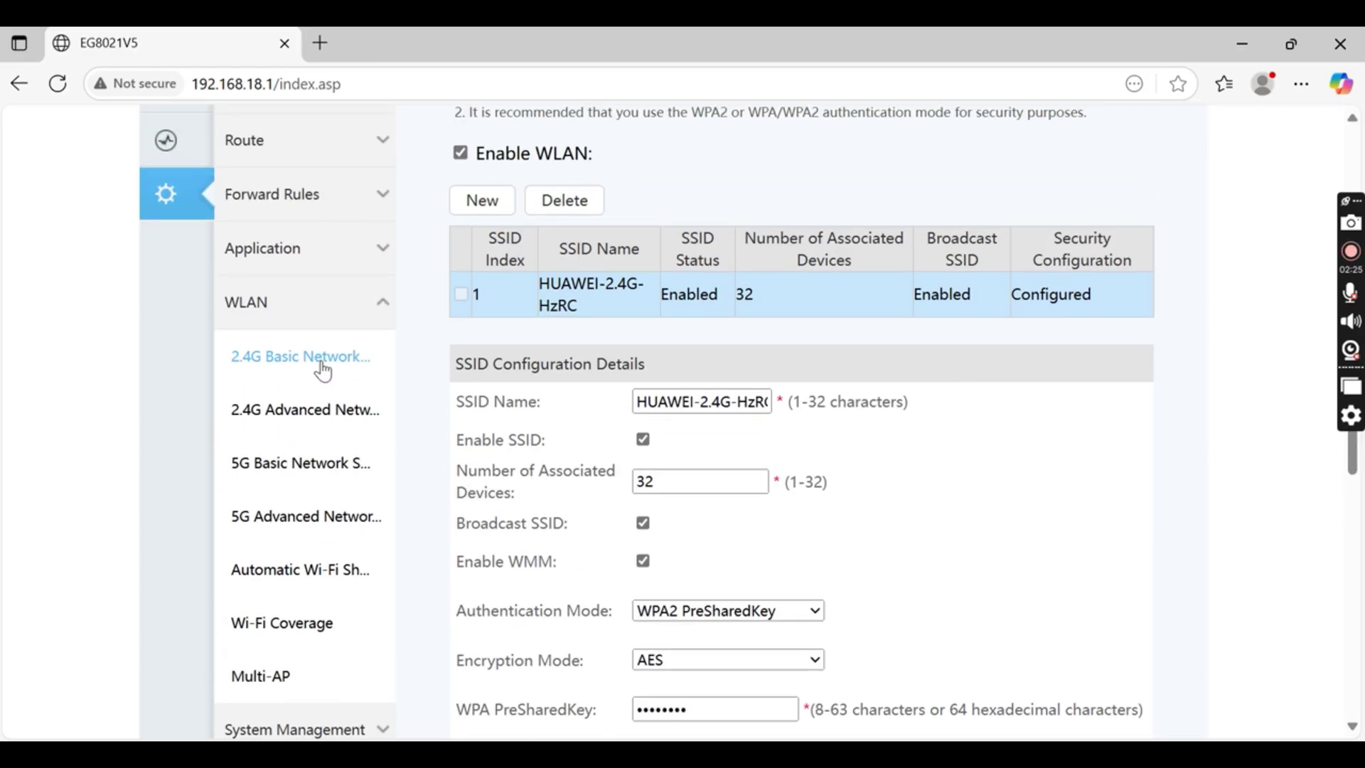
left_click(321, 366)
left_click_drag(649, 413, 799, 412)
type("Tec")
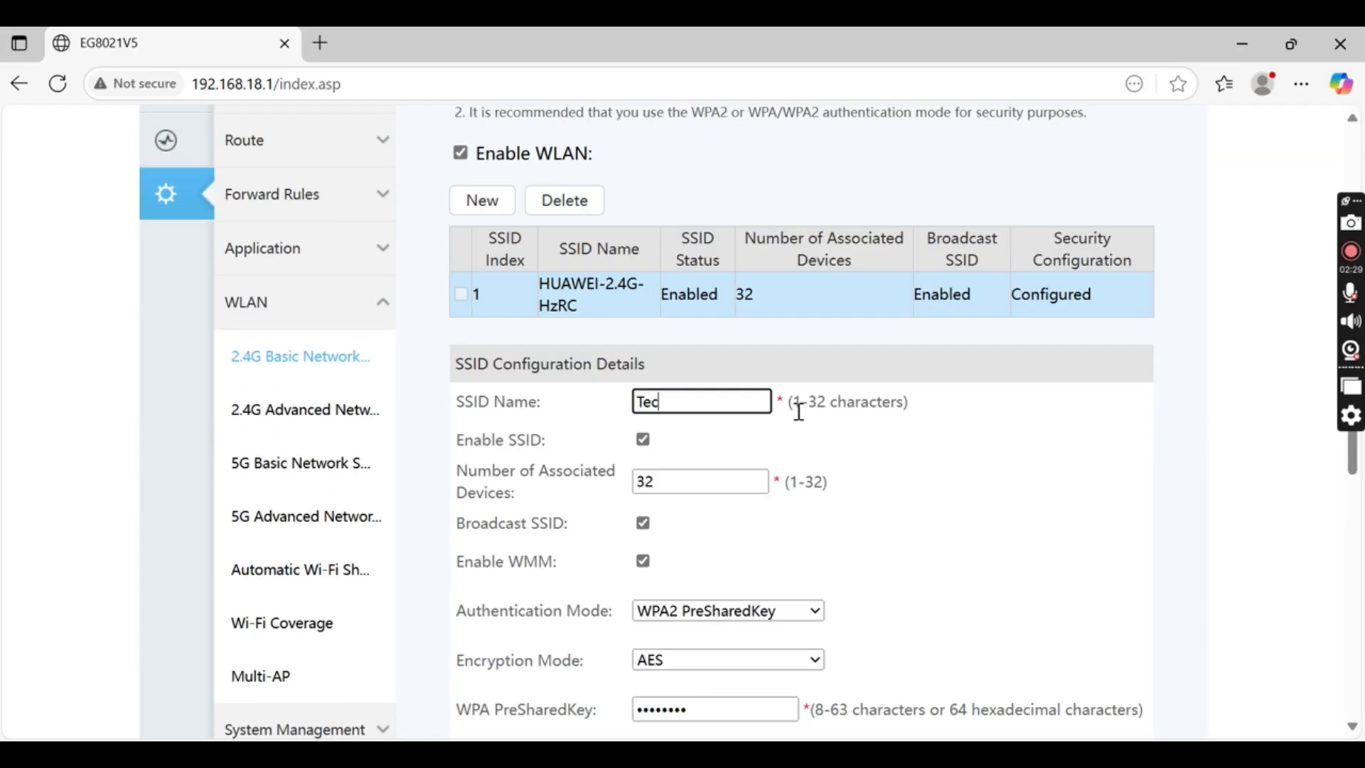
type("hBing")
scroll(683, 490, "down", 5)
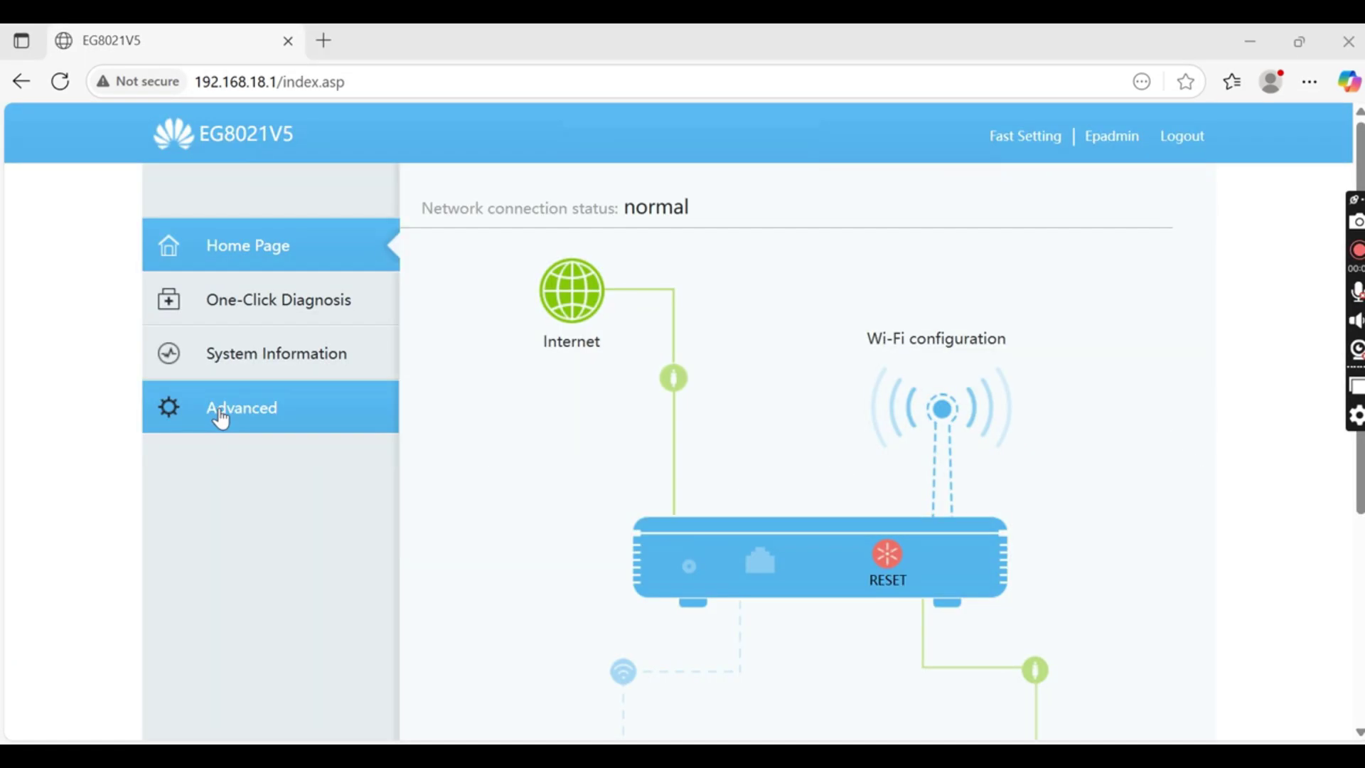
Expand the System Management and Maintenance Diagnosis sections under Advanced
left_click(228, 420)
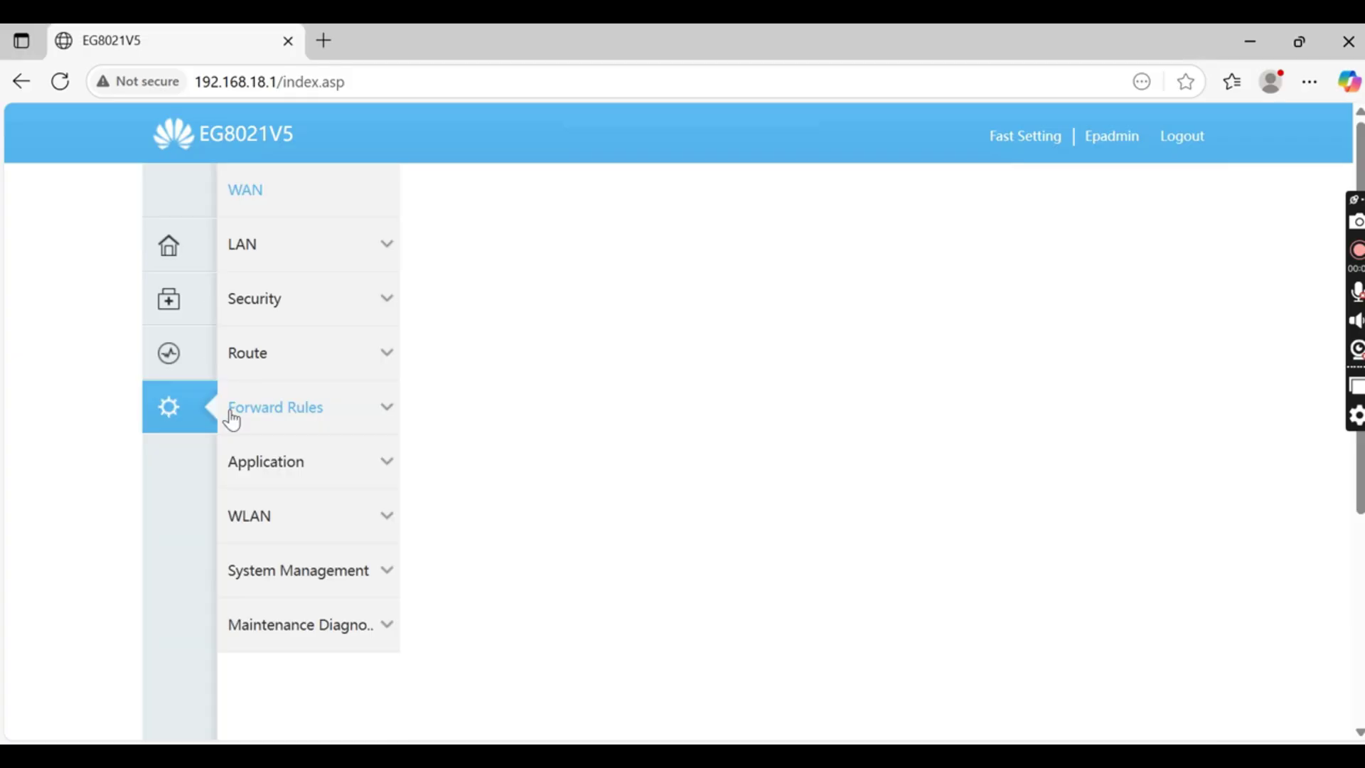
left_click(348, 570)
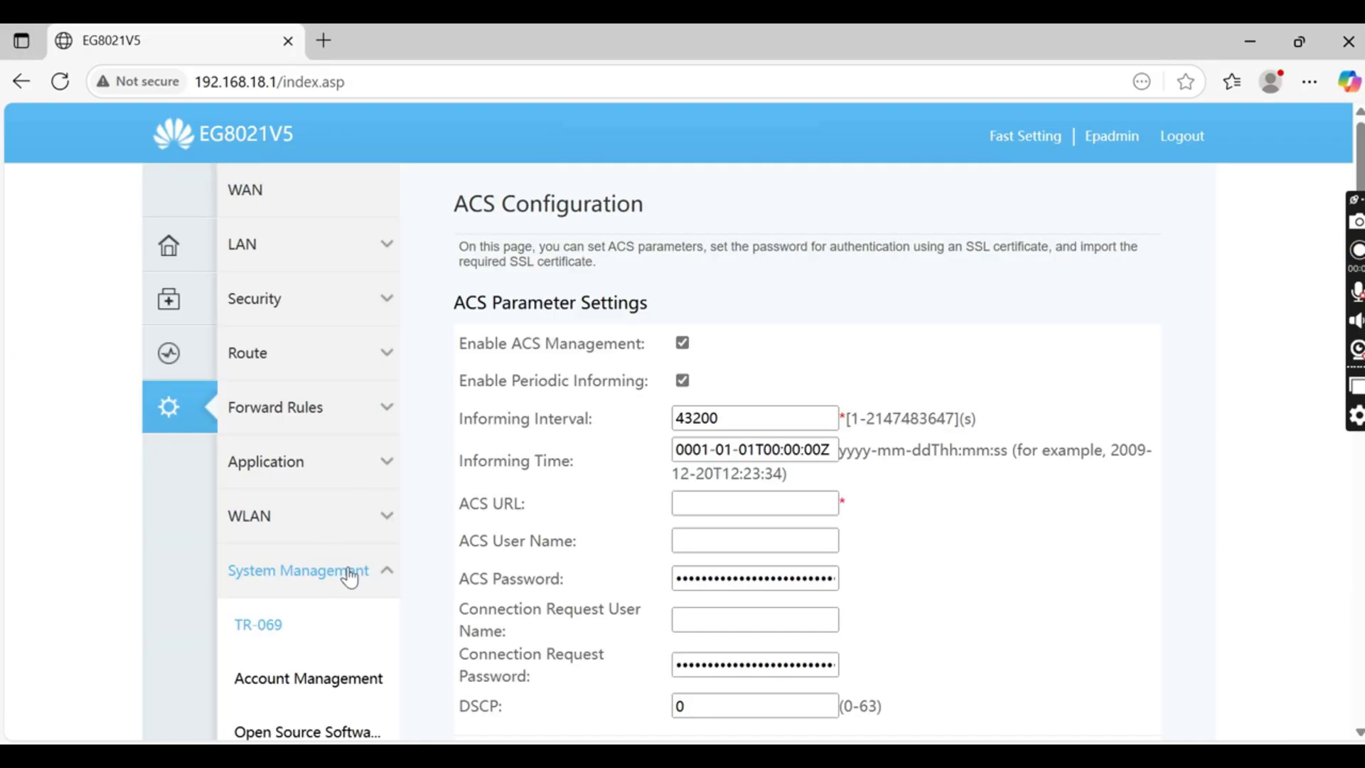
scroll(349, 573, "down", 3)
left_click(341, 627)
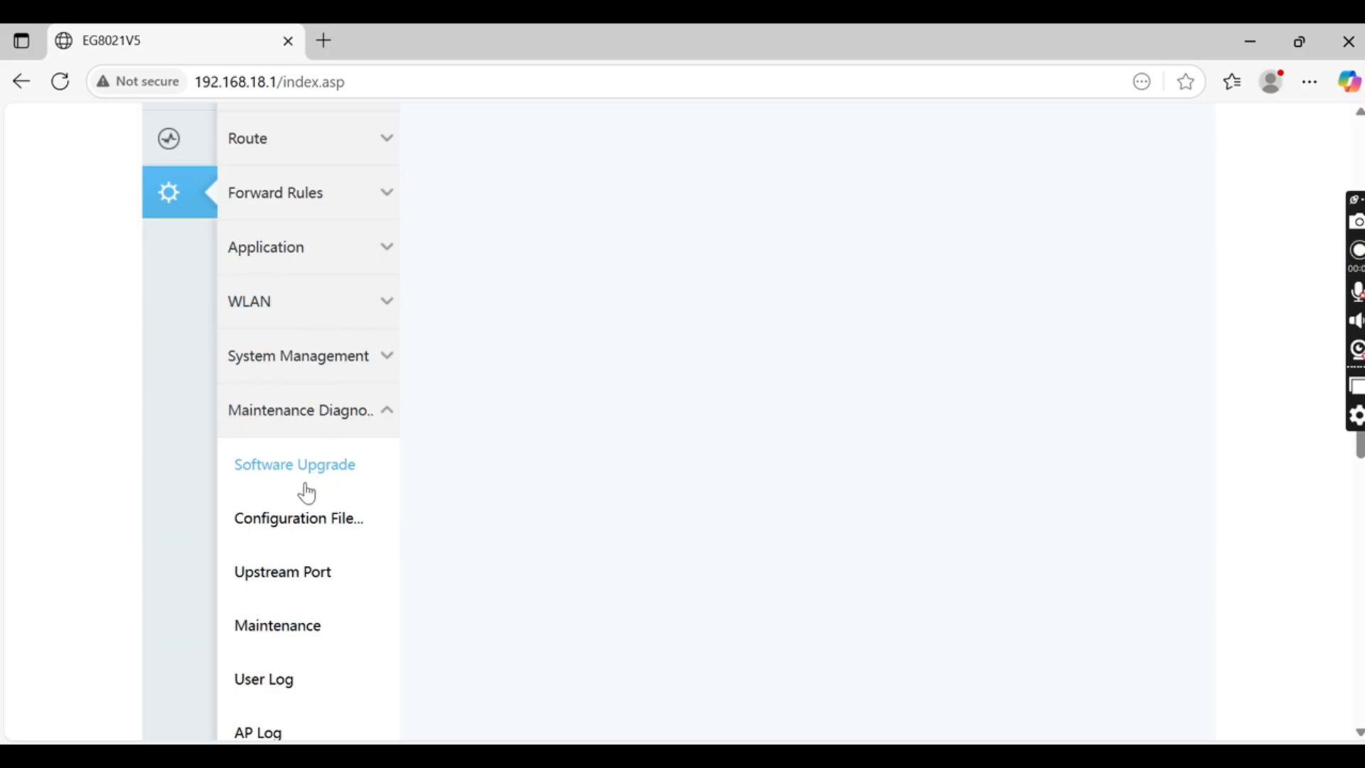
scroll(308, 491, "down", 2)
Save the current router configuration from the configuration file management page
left_click(315, 410)
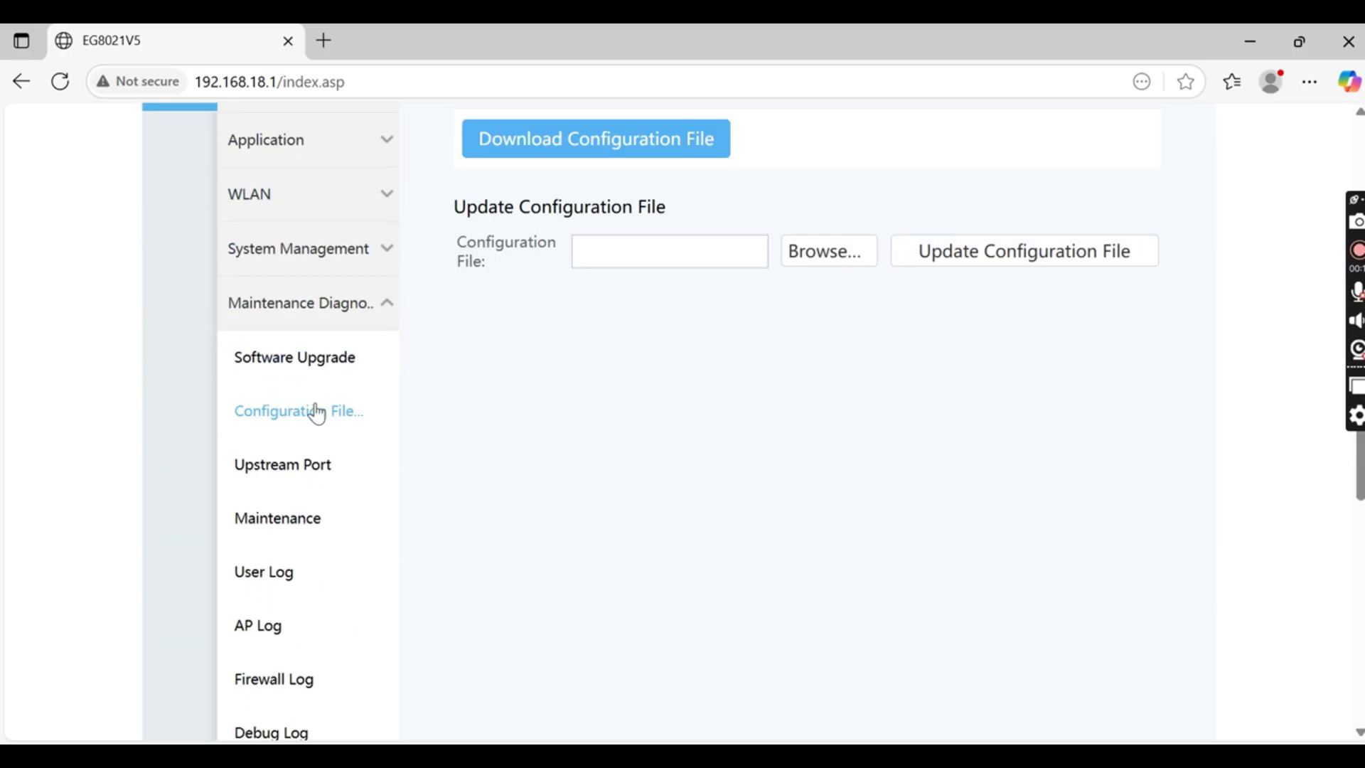
scroll(783, 384, "up", 3)
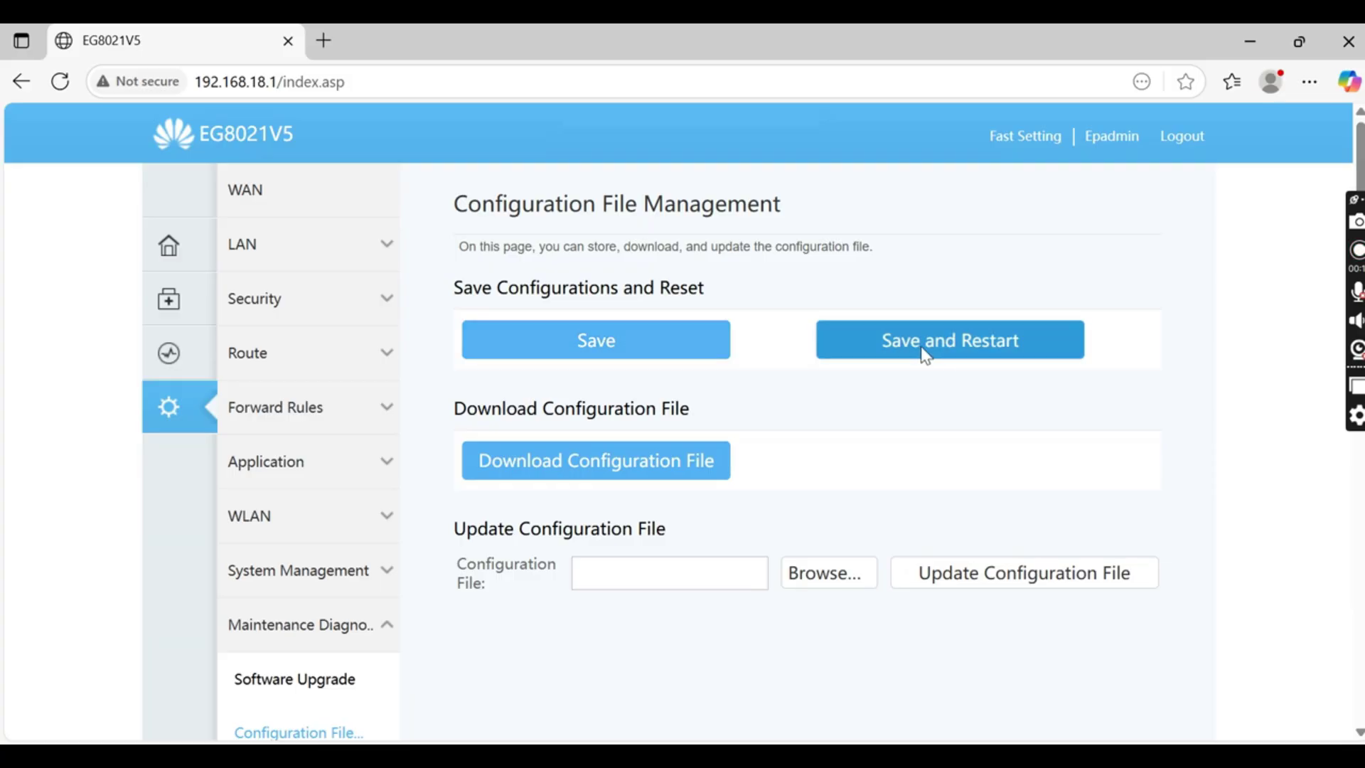
left_click(722, 342)
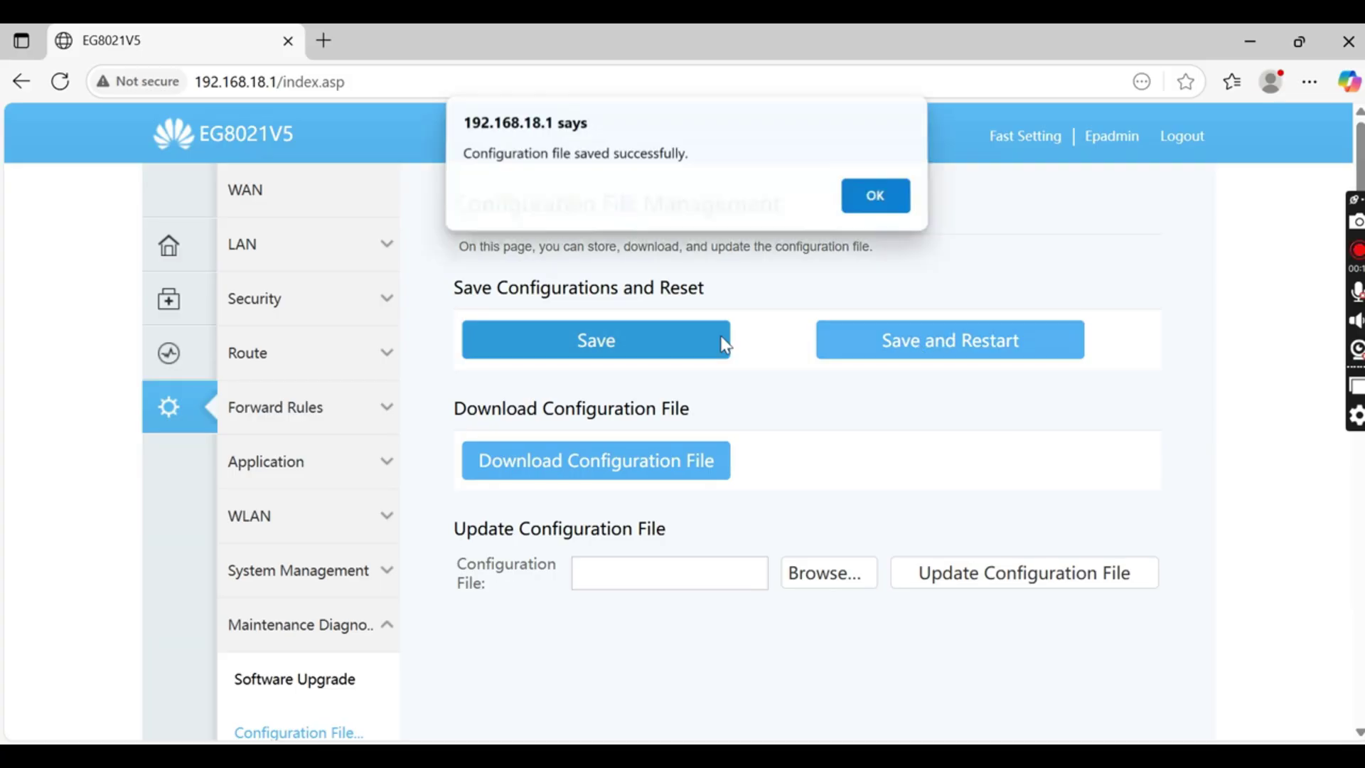
left_click(882, 205)
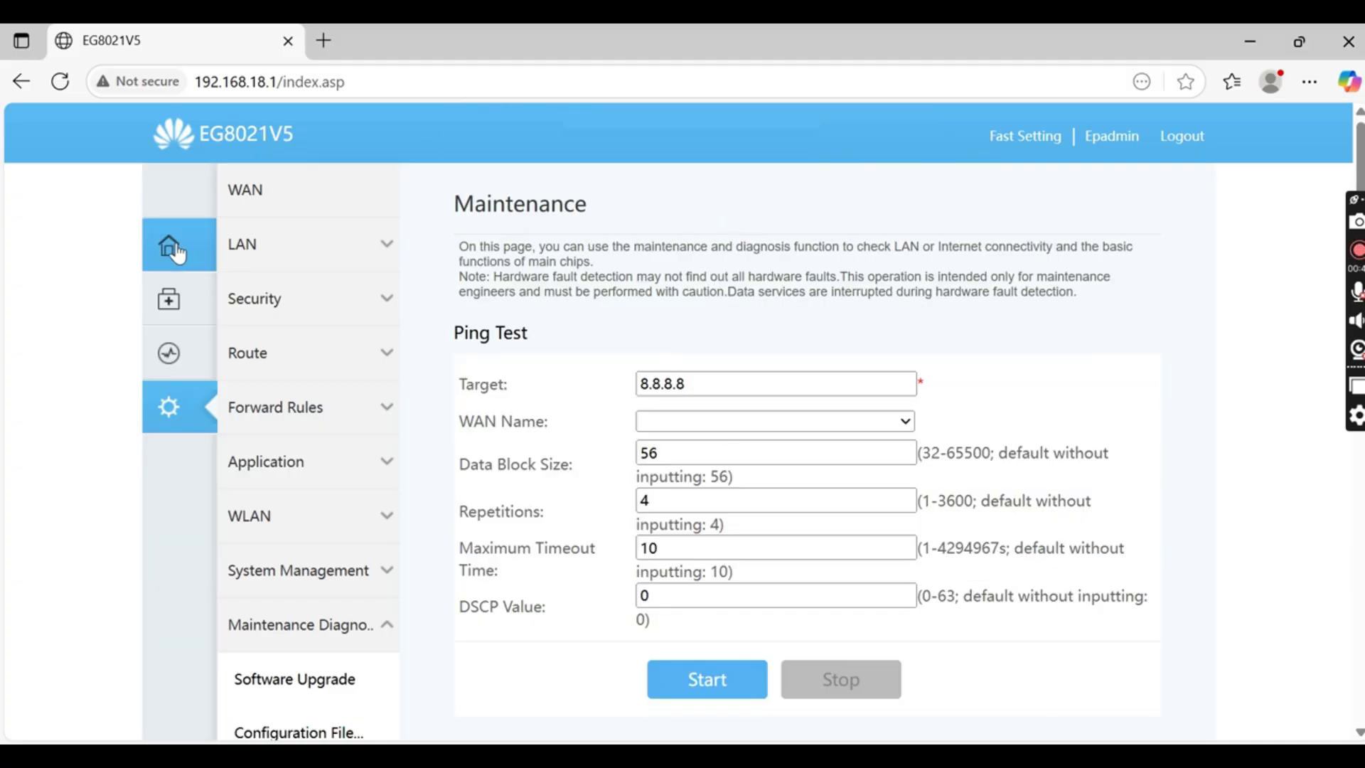
Review Device Information, then show optical readings: 3261 mV, 0 mA bias, 37 ℃
left_click(183, 252)
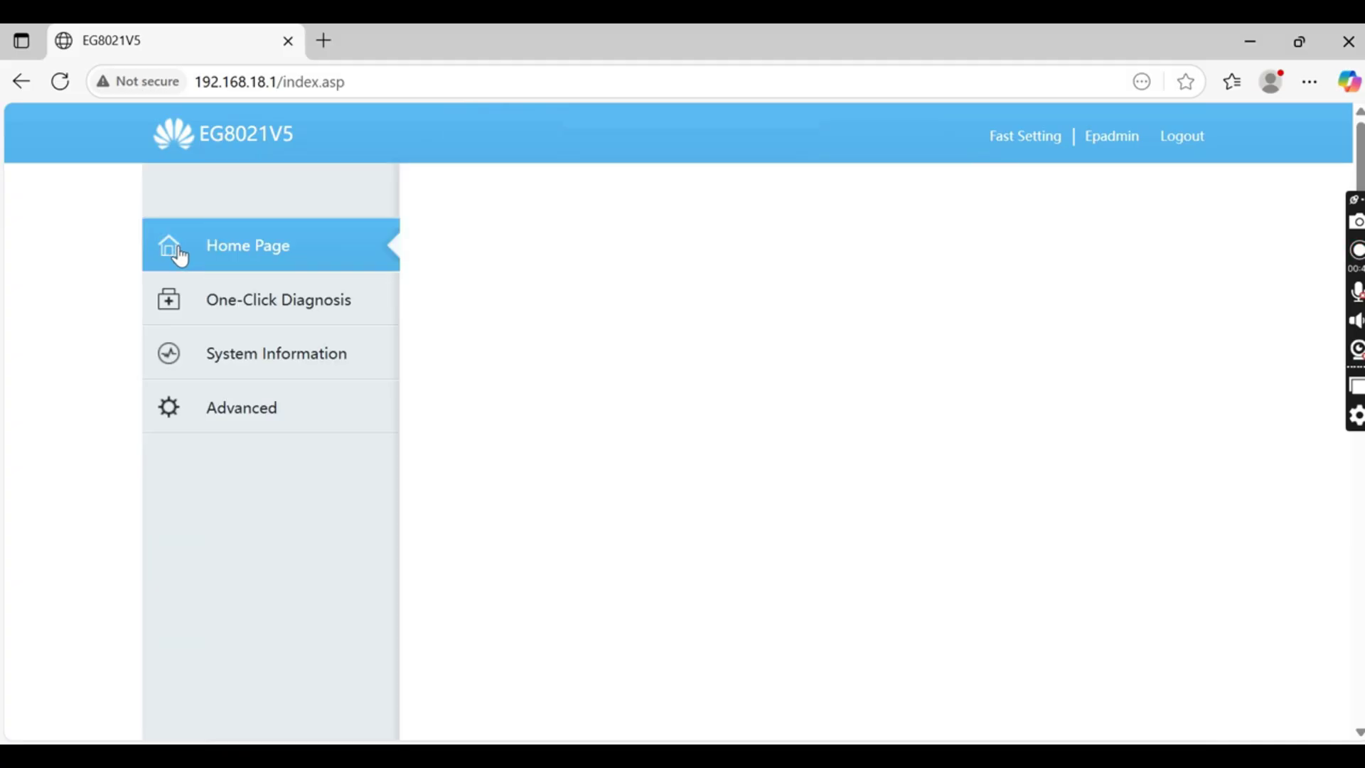
left_click(309, 359)
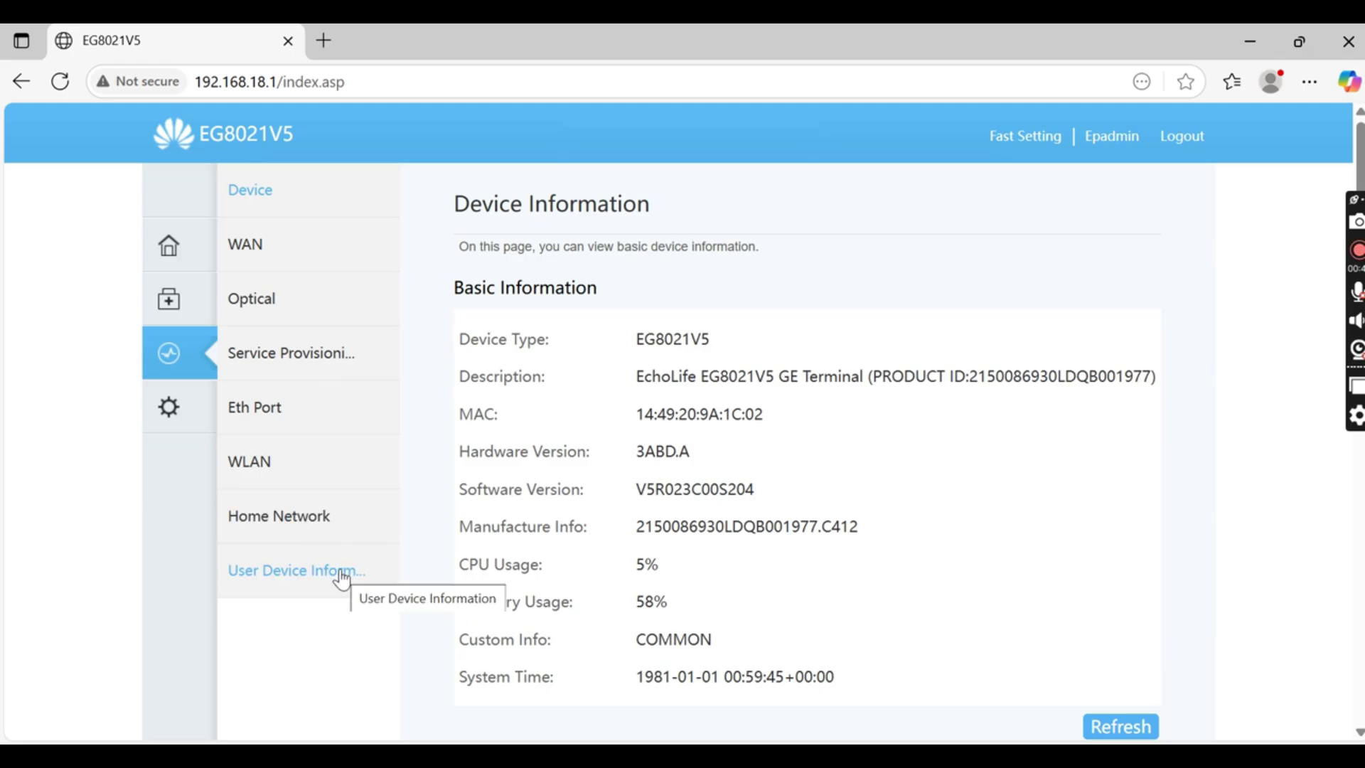
scroll(617, 502, "down", 5)
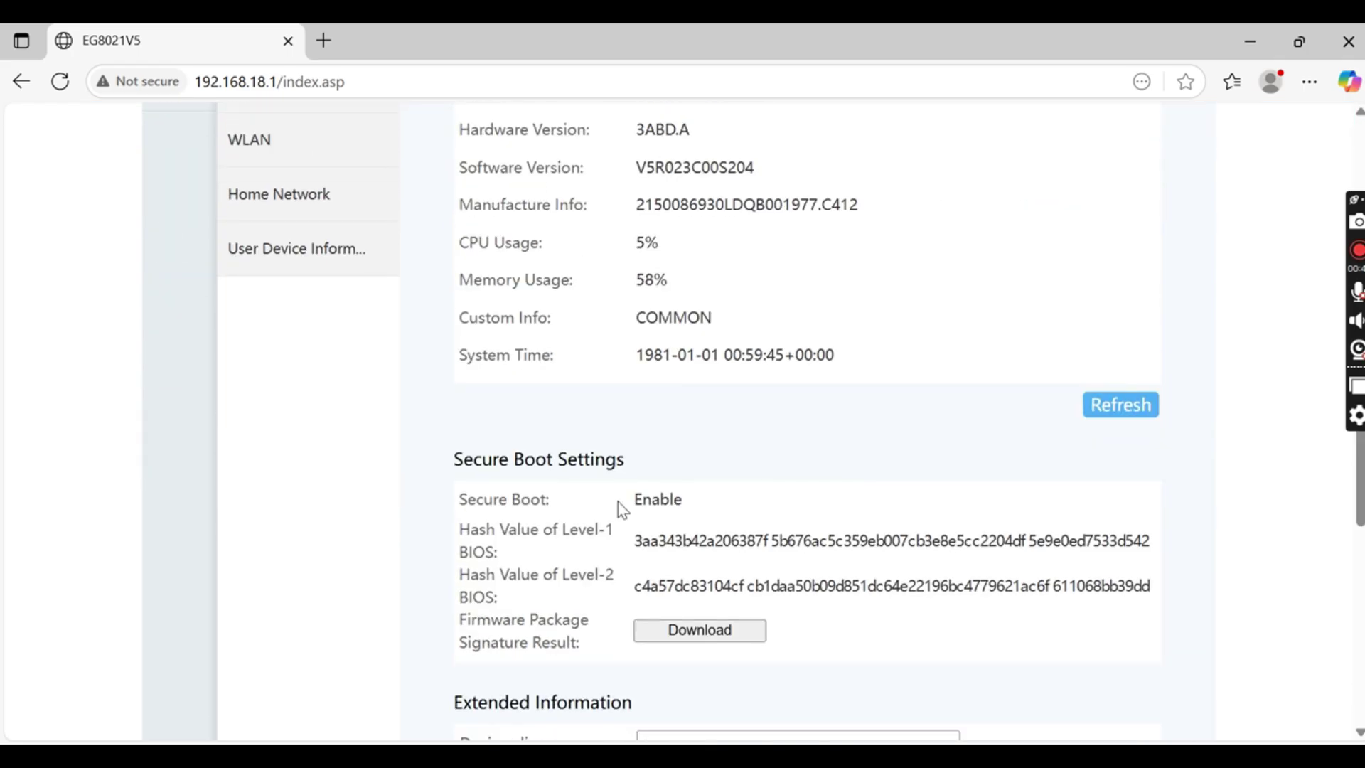
scroll(617, 502, "down", 3)
scroll(618, 502, "up", 6)
scroll(618, 502, "up", 1)
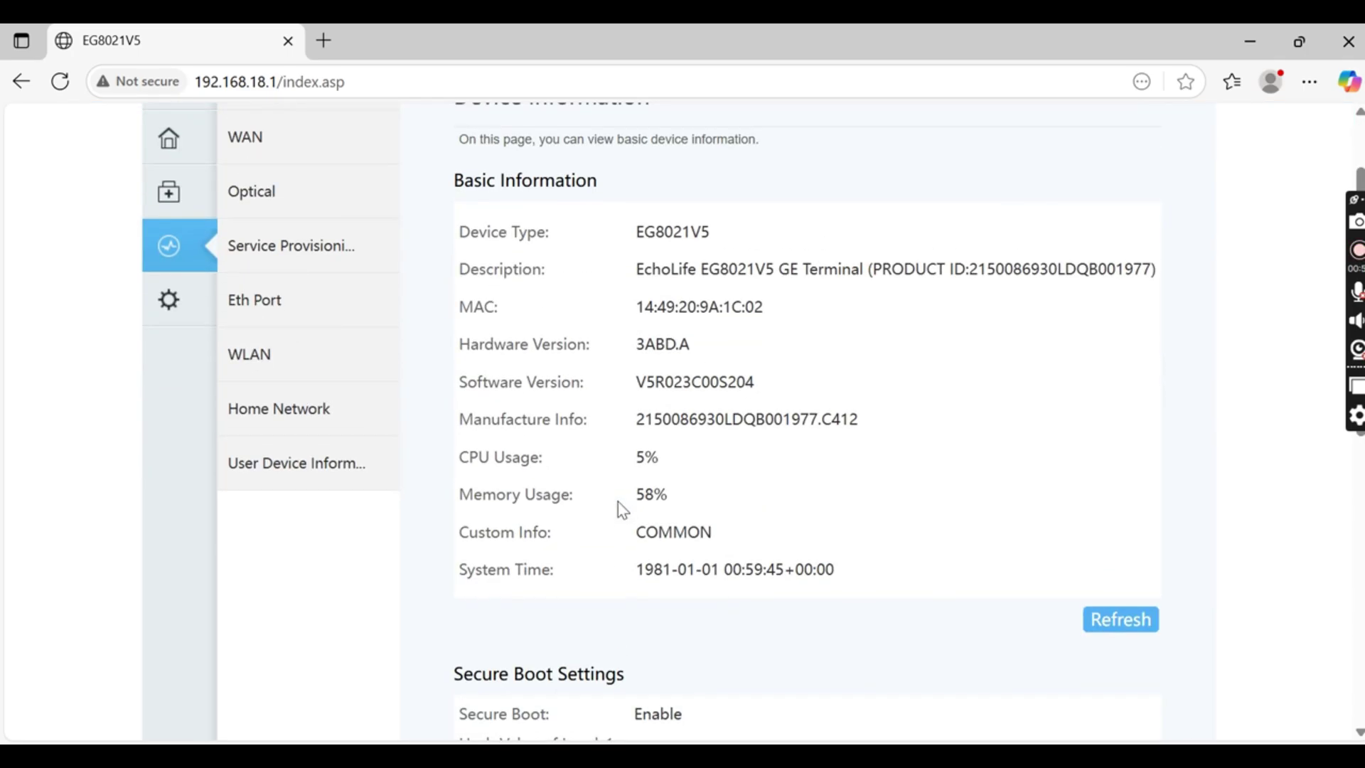
scroll(623, 509, "up", 2)
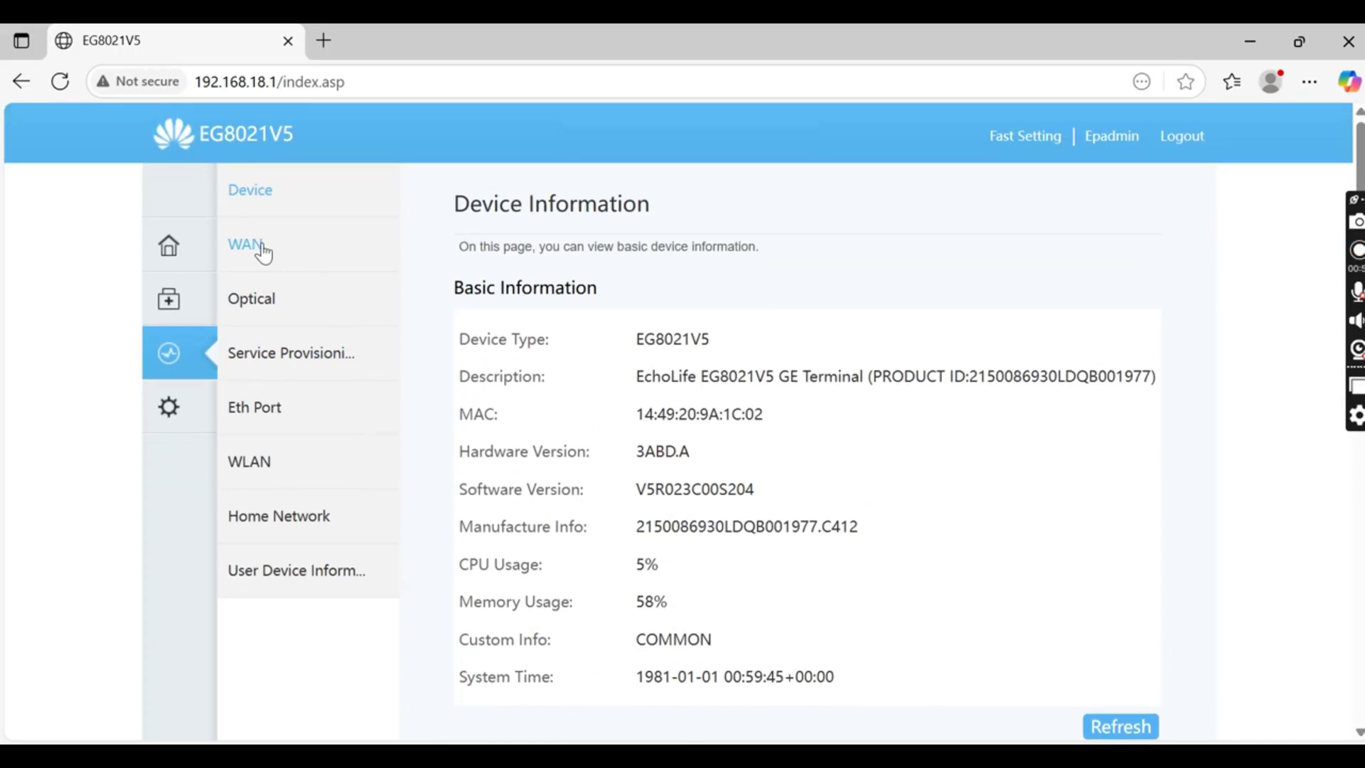
left_click(267, 305)
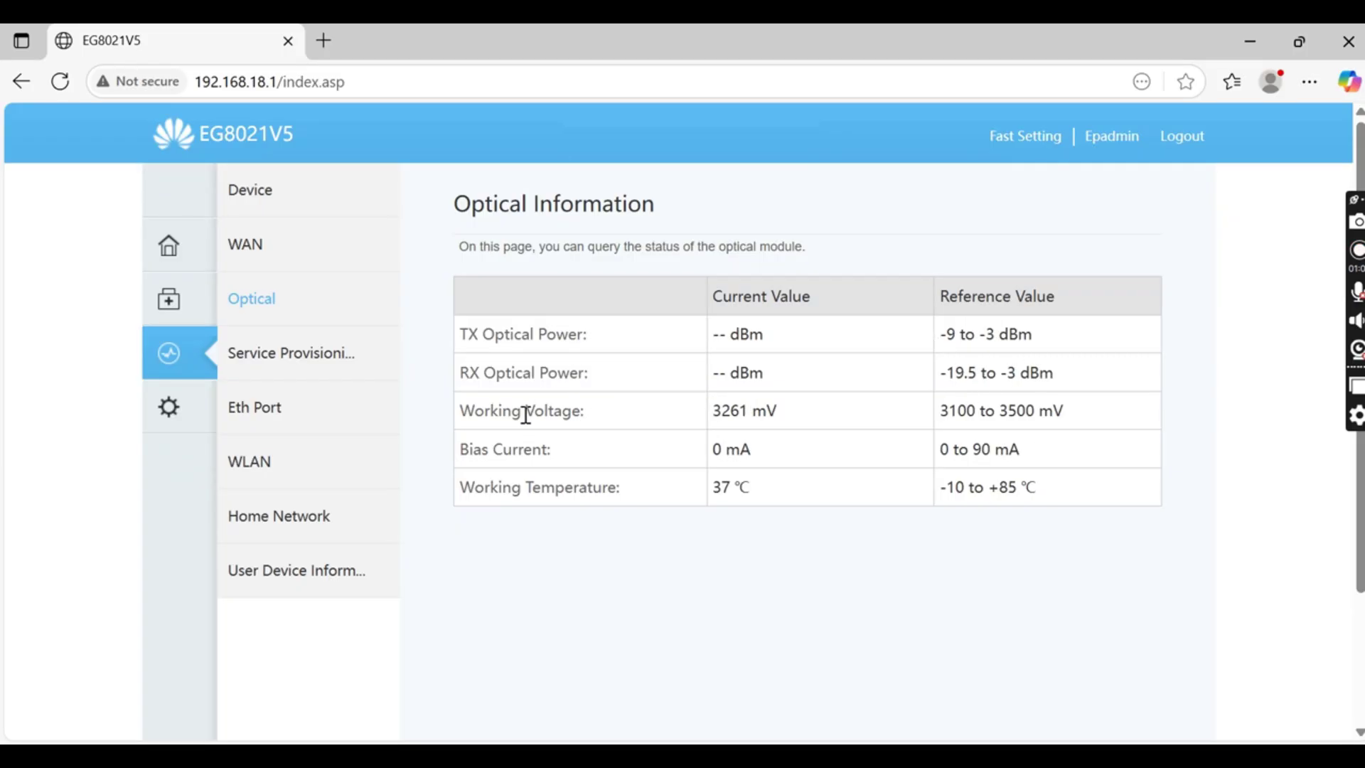
Check the service provisioning, Ethernet port and WLAN status pages
left_click(284, 367)
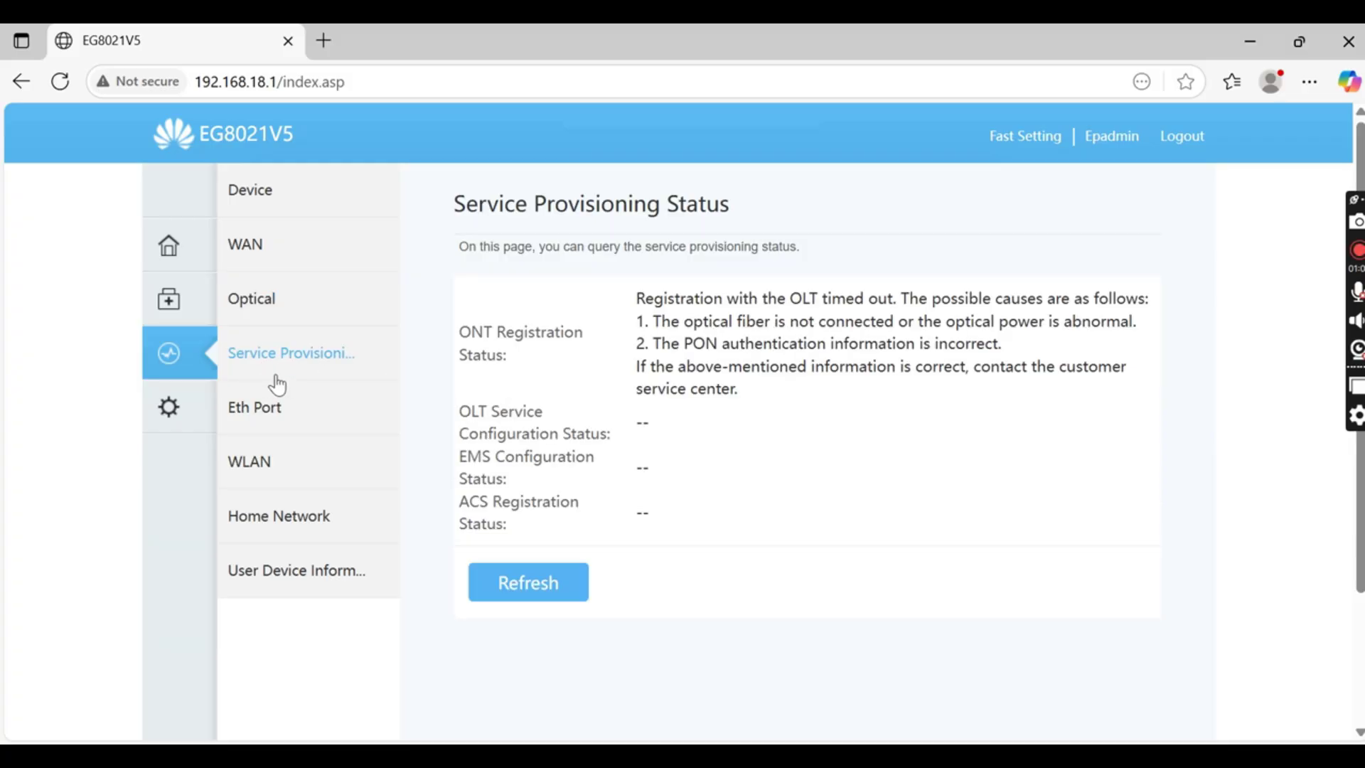
left_click(277, 418)
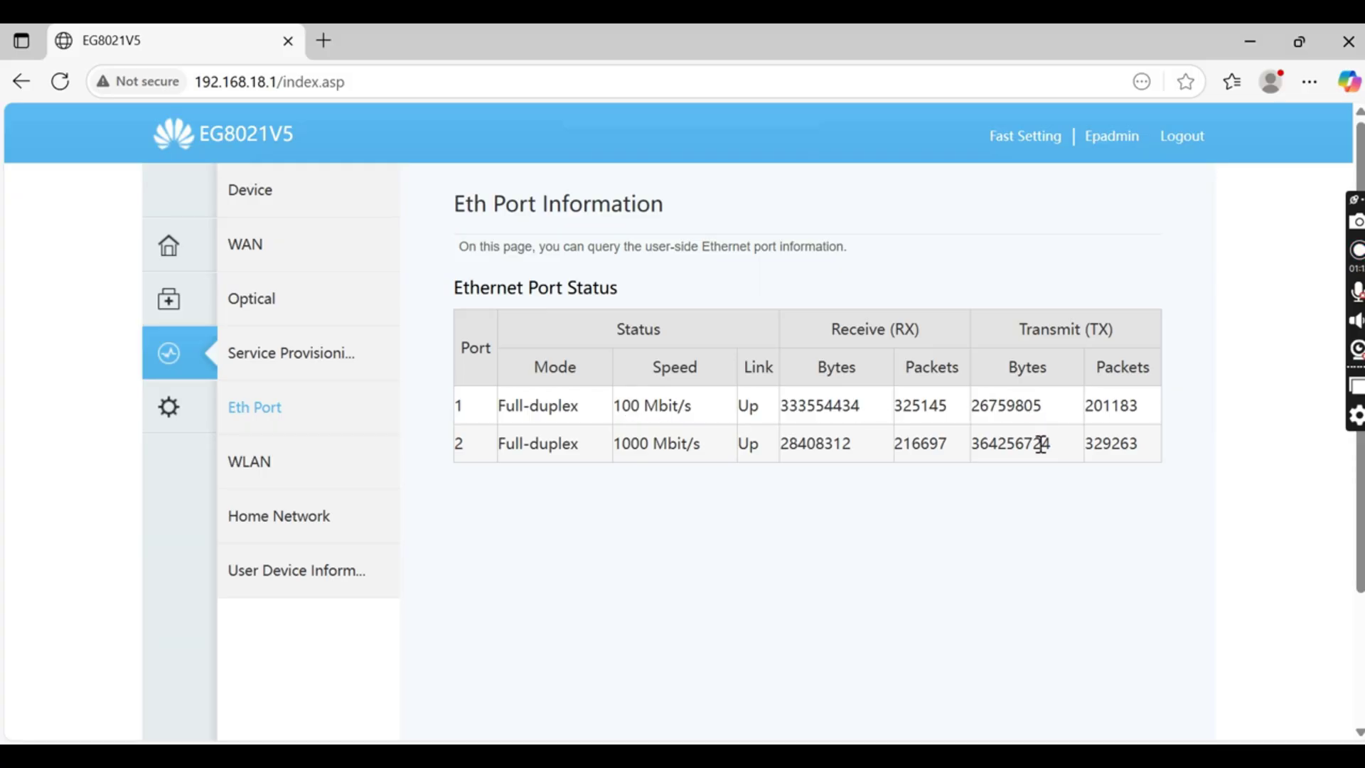
left_click(265, 474)
scroll(823, 418, "down", 2)
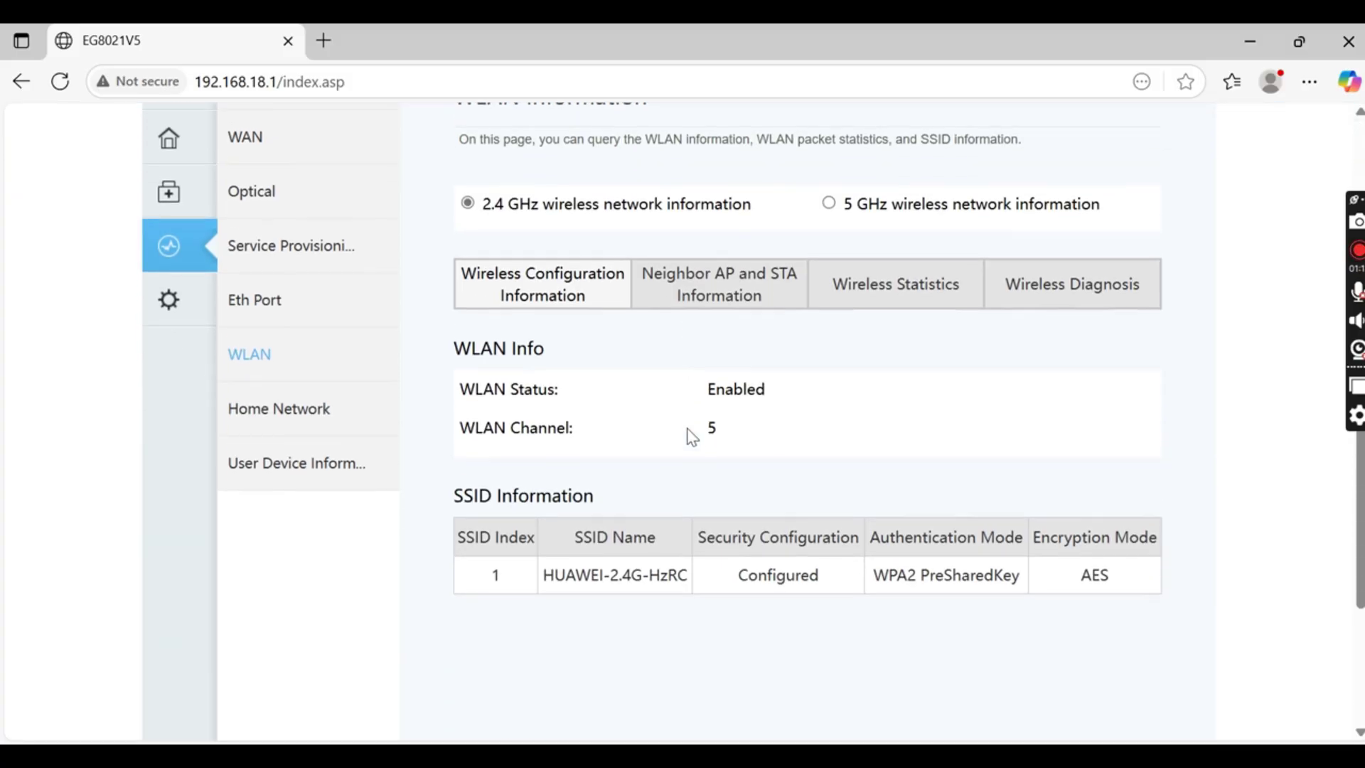
scroll(884, 381, "up", 2)
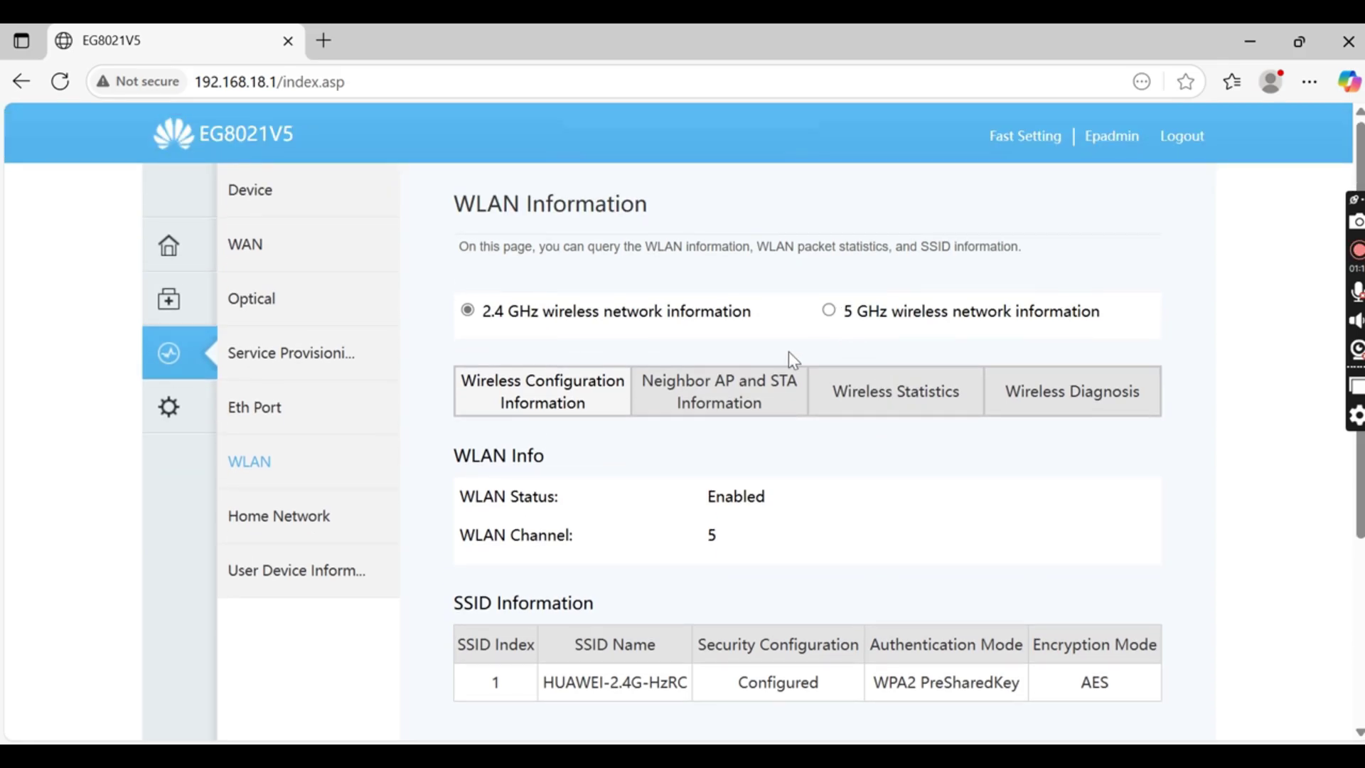
Check home network info and list the four online devices on LAN2 and SSID1
left_click(275, 519)
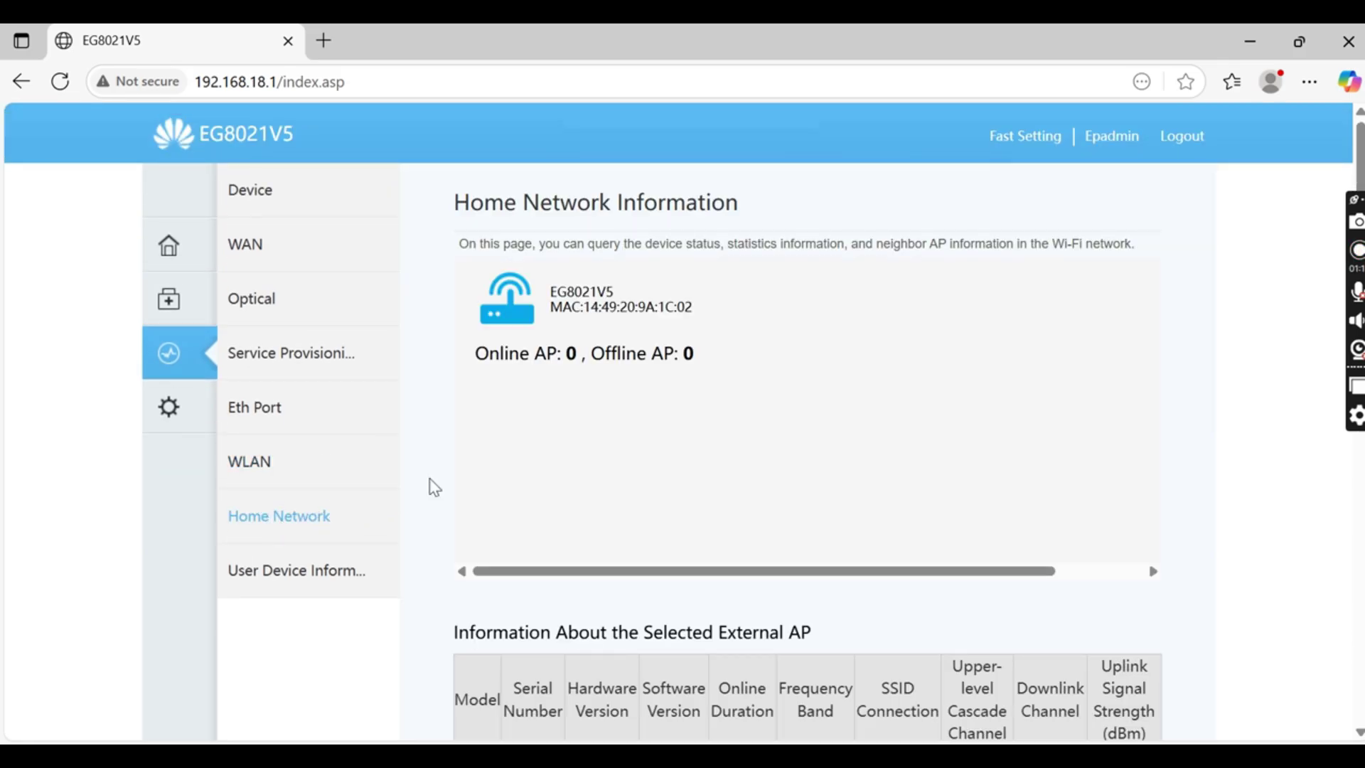
scroll(588, 442, "down", 5)
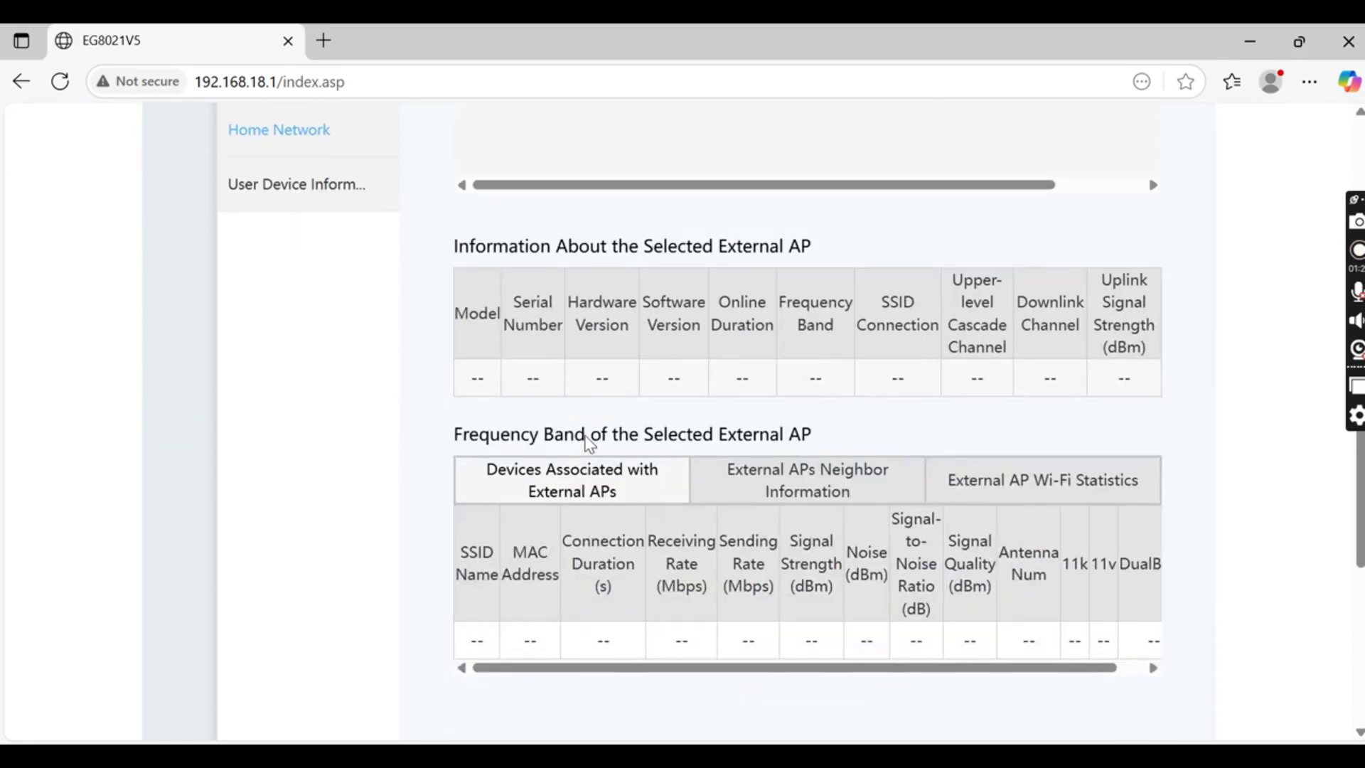
scroll(588, 441, "up", 6)
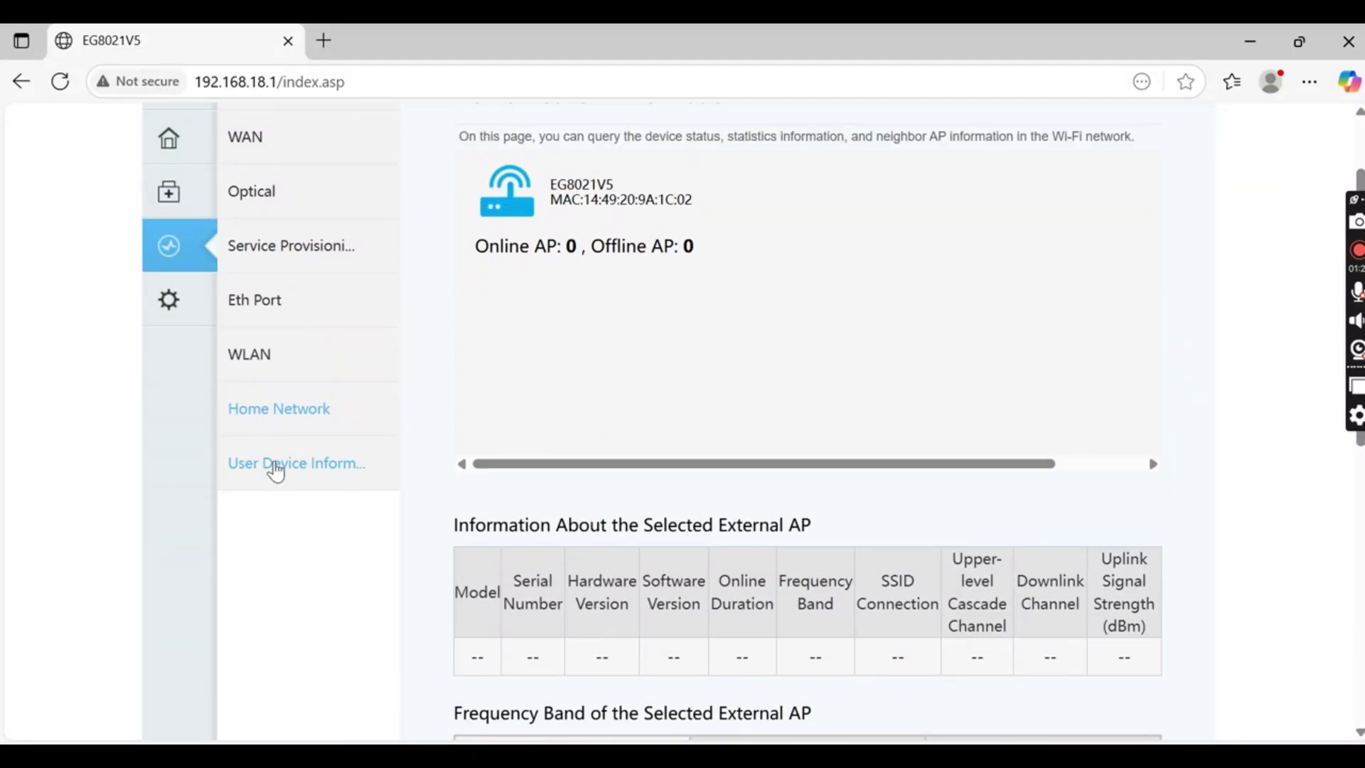
left_click(276, 463)
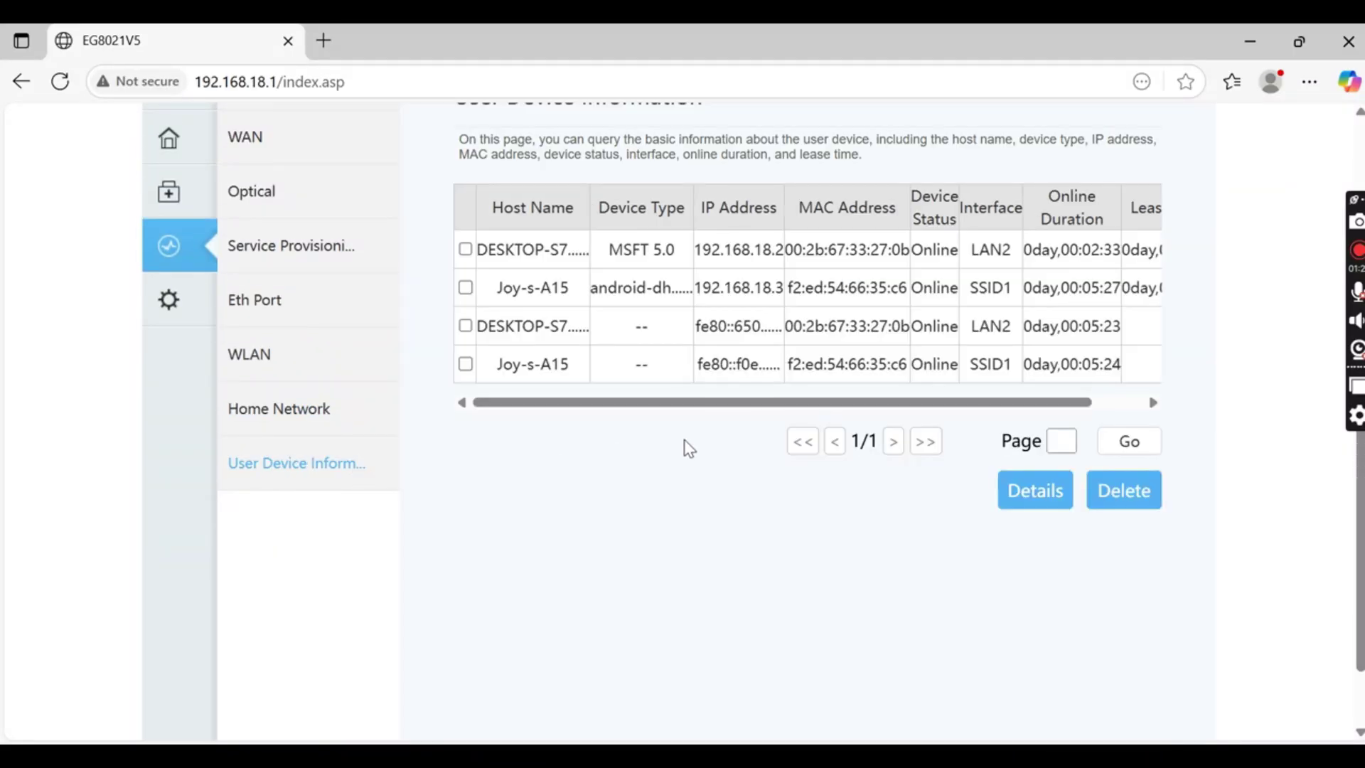
scroll(684, 440, "up", 2)
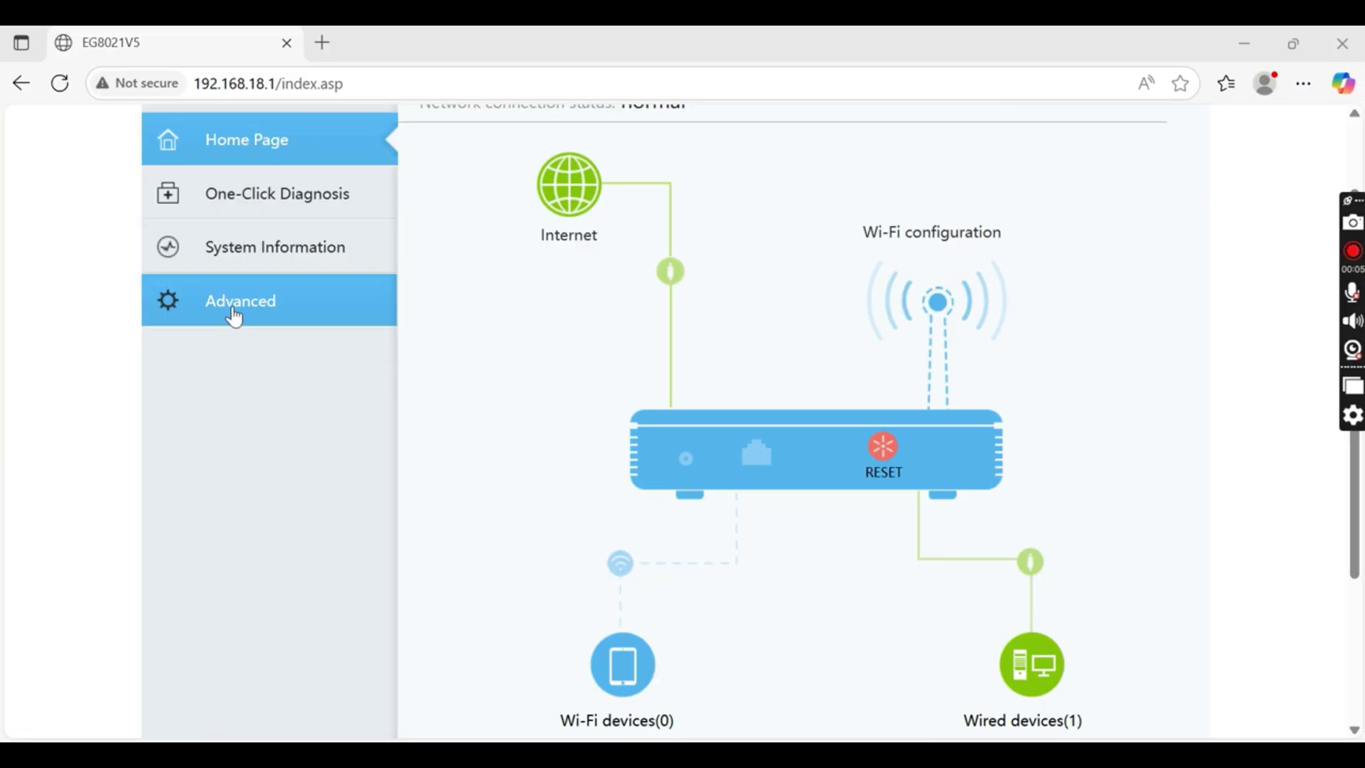
Go to the Maintenance page under Advanced > Maintenance Diagnosis
left_click(234, 315)
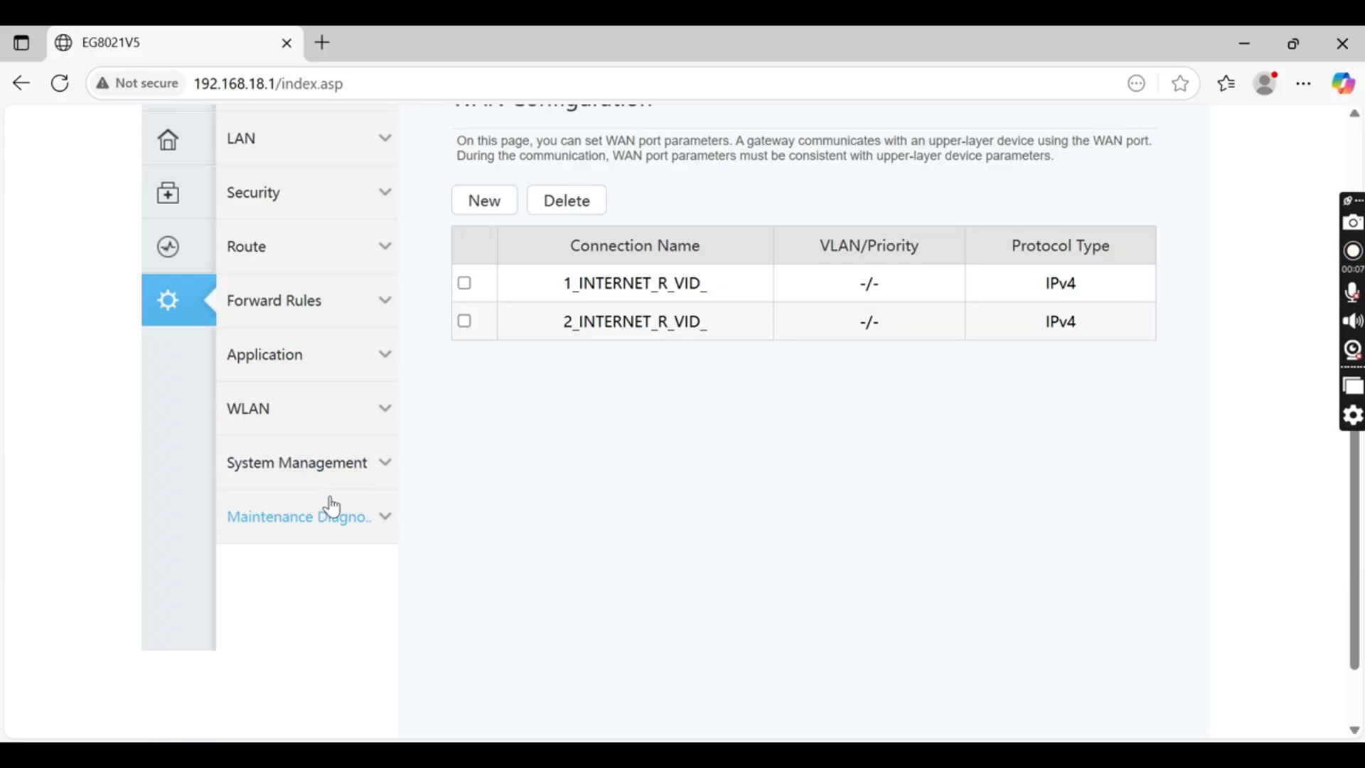
left_click(351, 529)
scroll(350, 529, "down", 3)
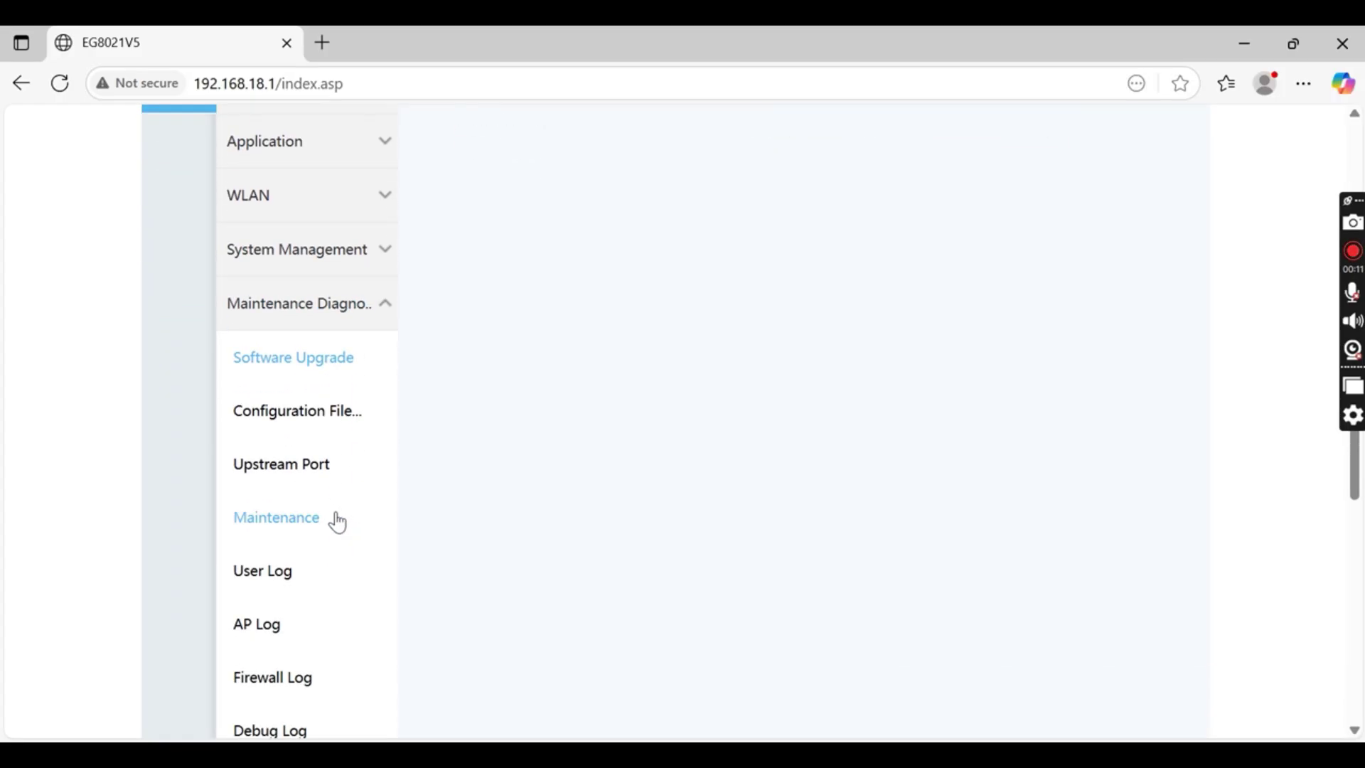
left_click(315, 526)
scroll(604, 402, "up", 3)
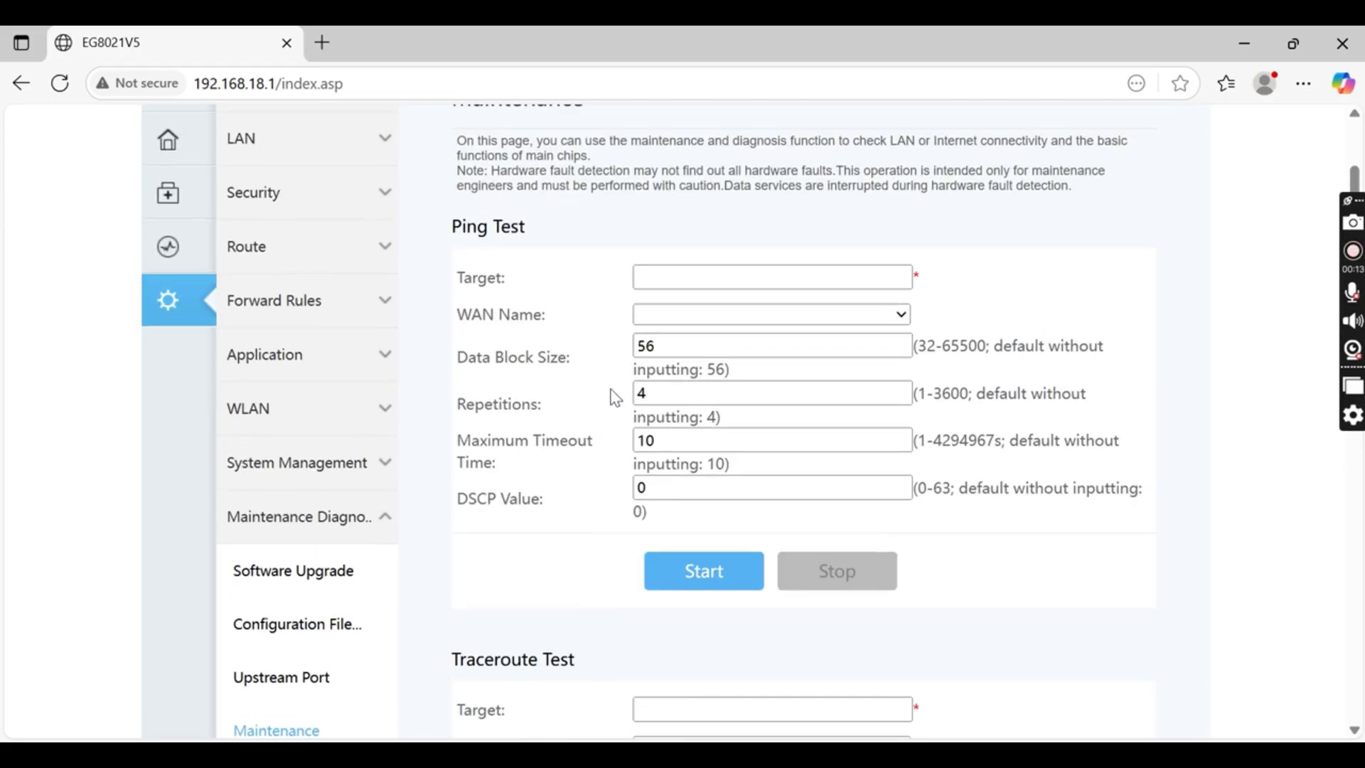
scroll(691, 497, "down", 2)
scroll(681, 341, "up", 2)
Ping 8.8.8.8 from the router, getting 4/4 packets back with 0% loss
left_click(675, 279)
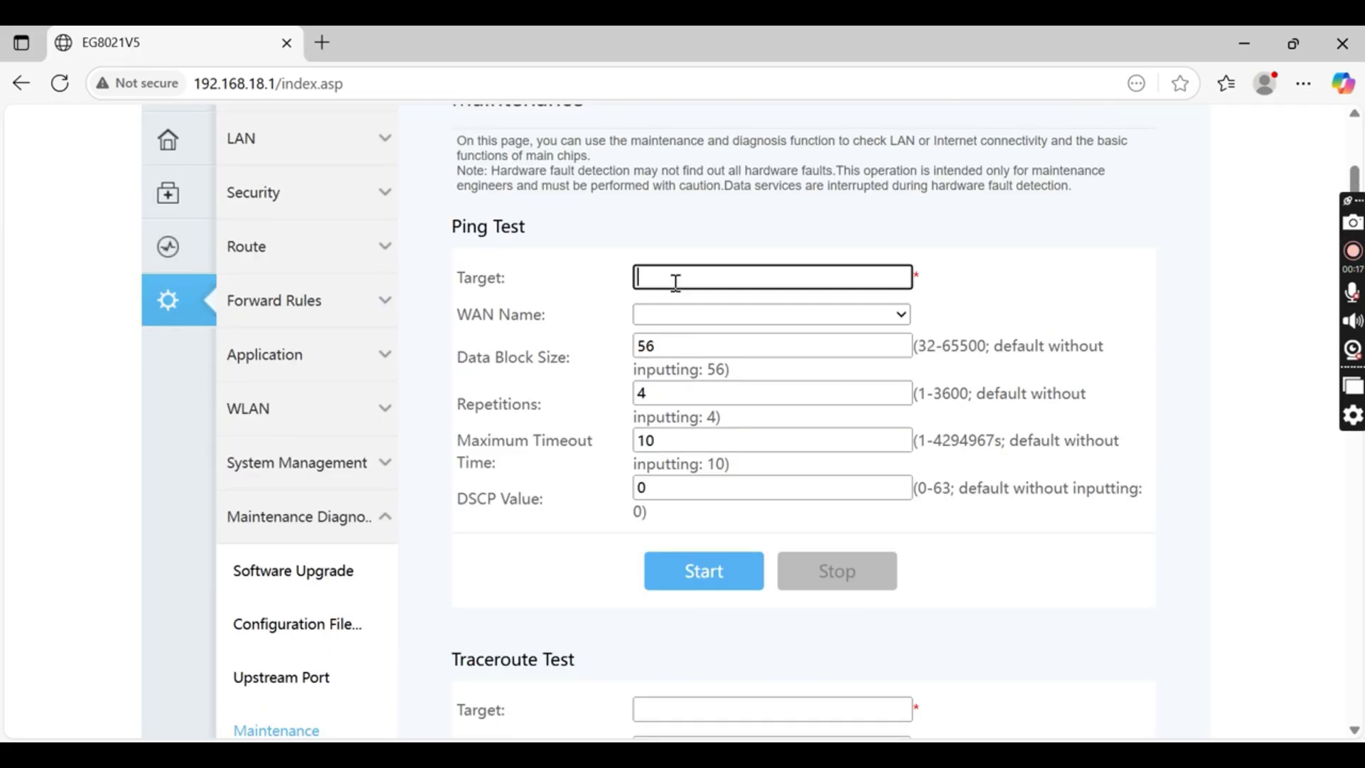
type("8.8.8.8")
left_click(728, 569)
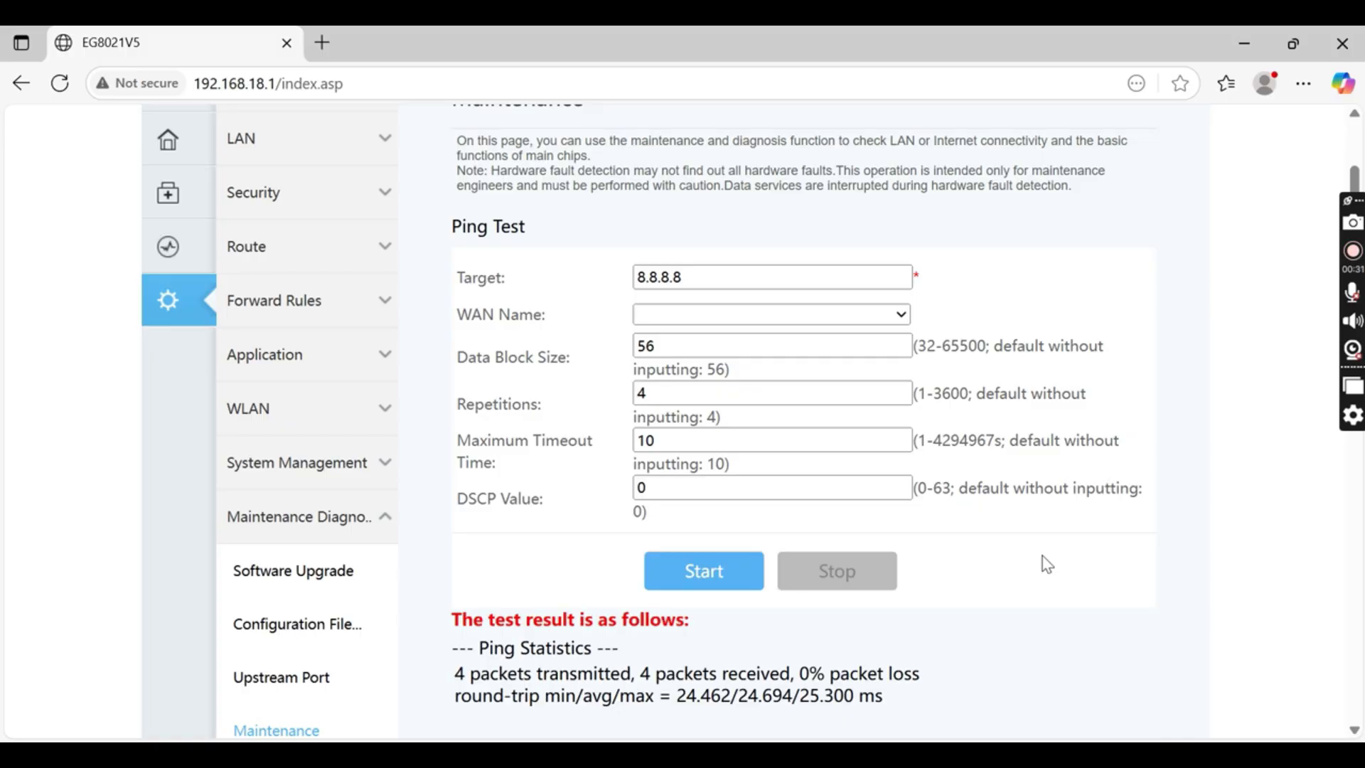
scroll(1047, 564, "down", 1)
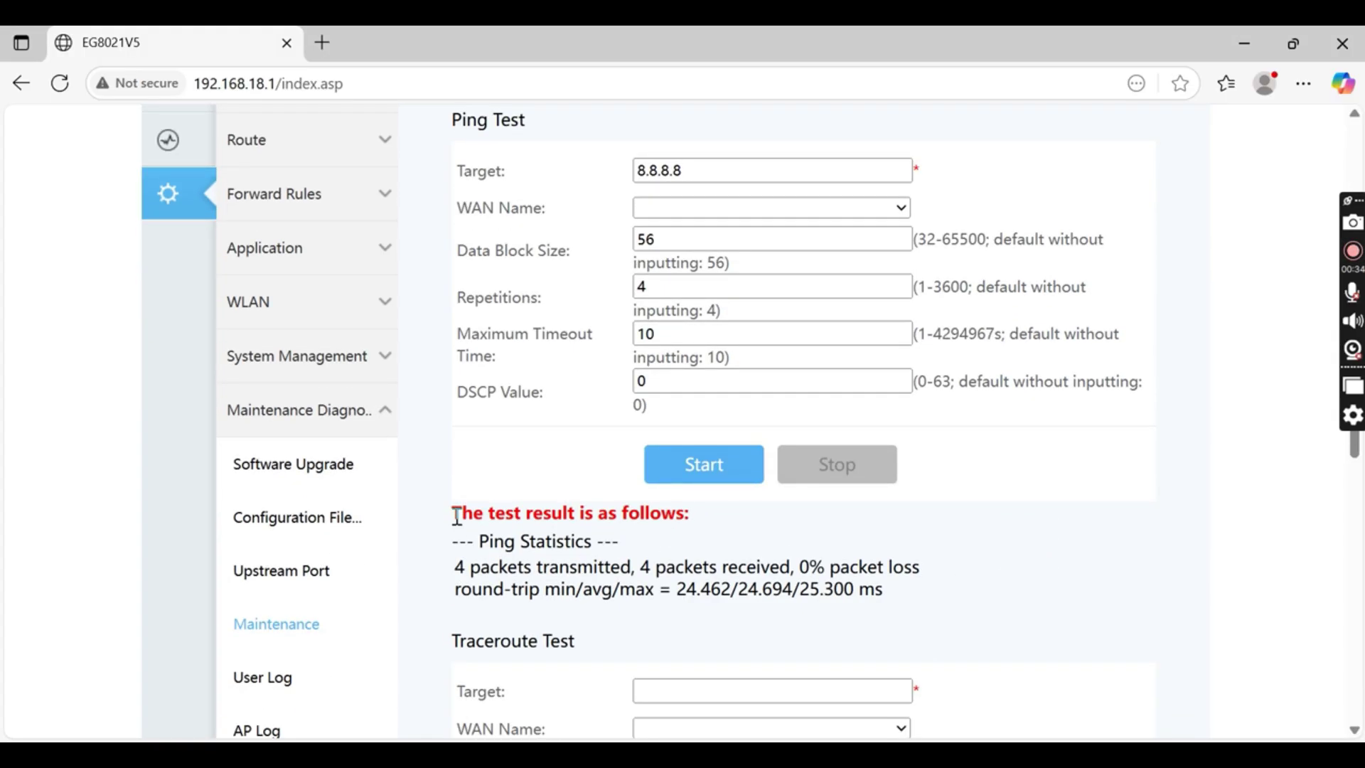
left_click_drag(452, 514, 707, 537)
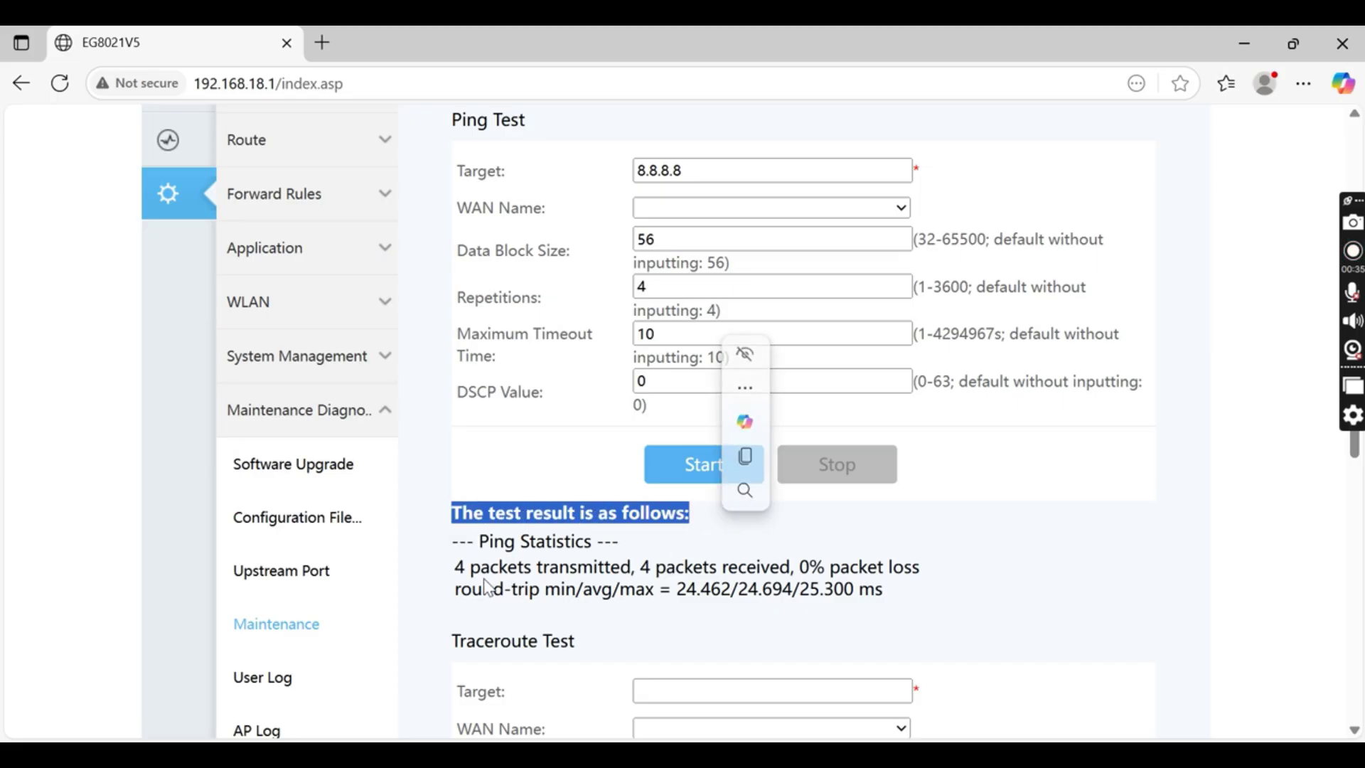
left_click_drag(458, 567, 921, 585)
key("ctrl+c")
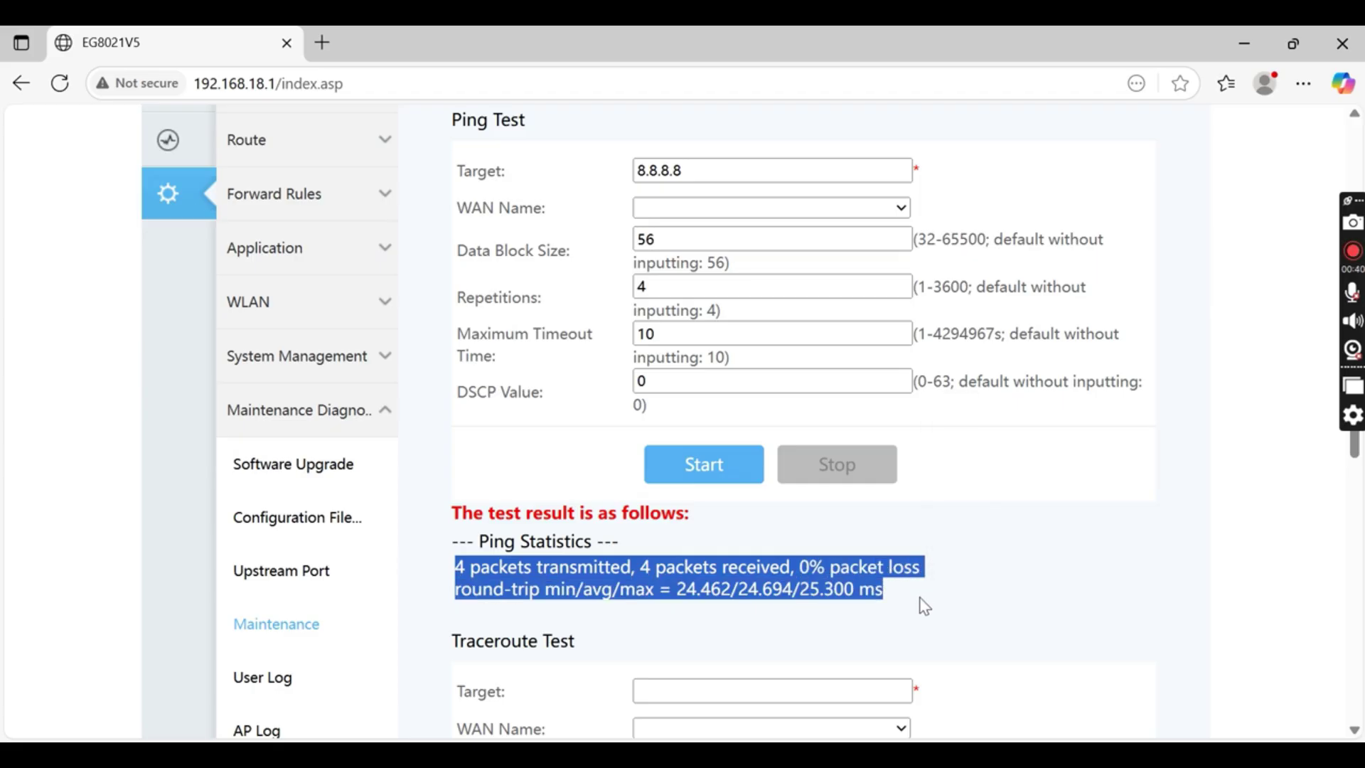
left_click(689, 566)
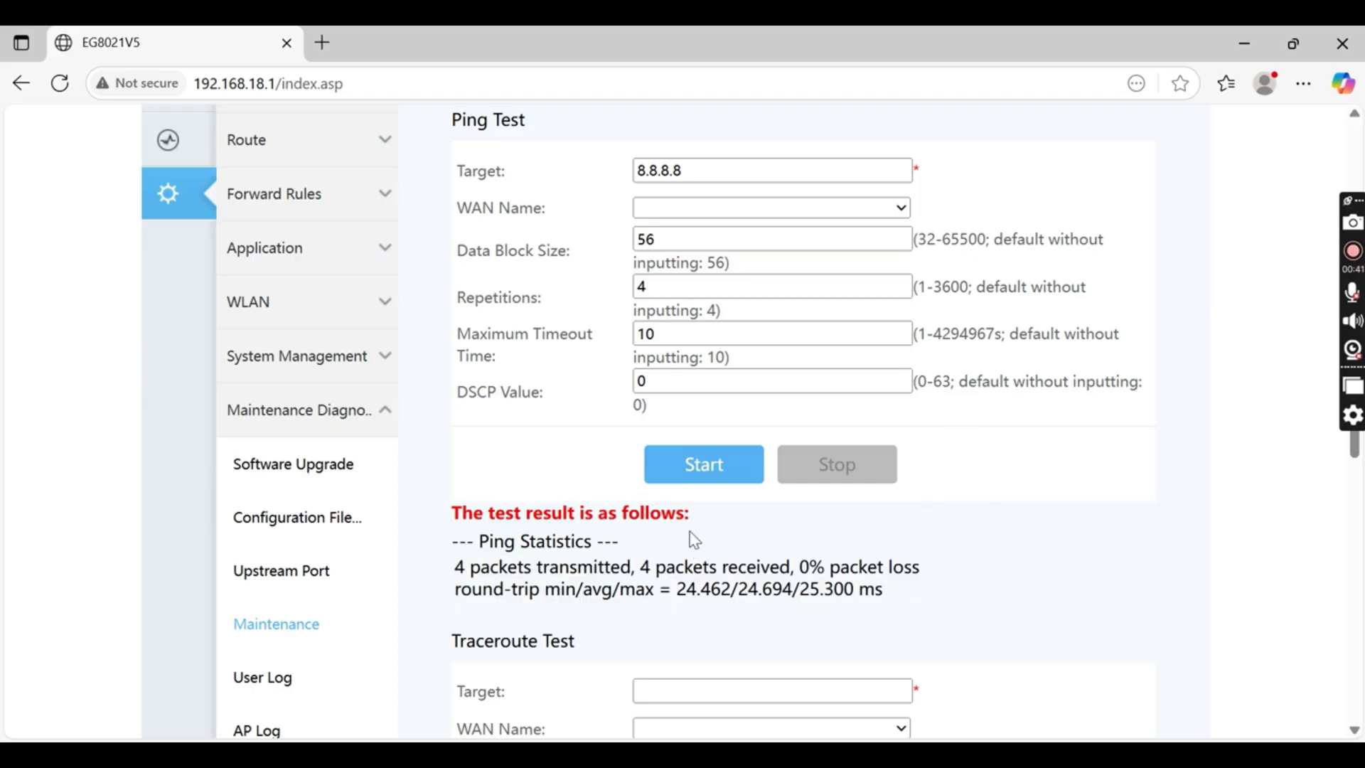